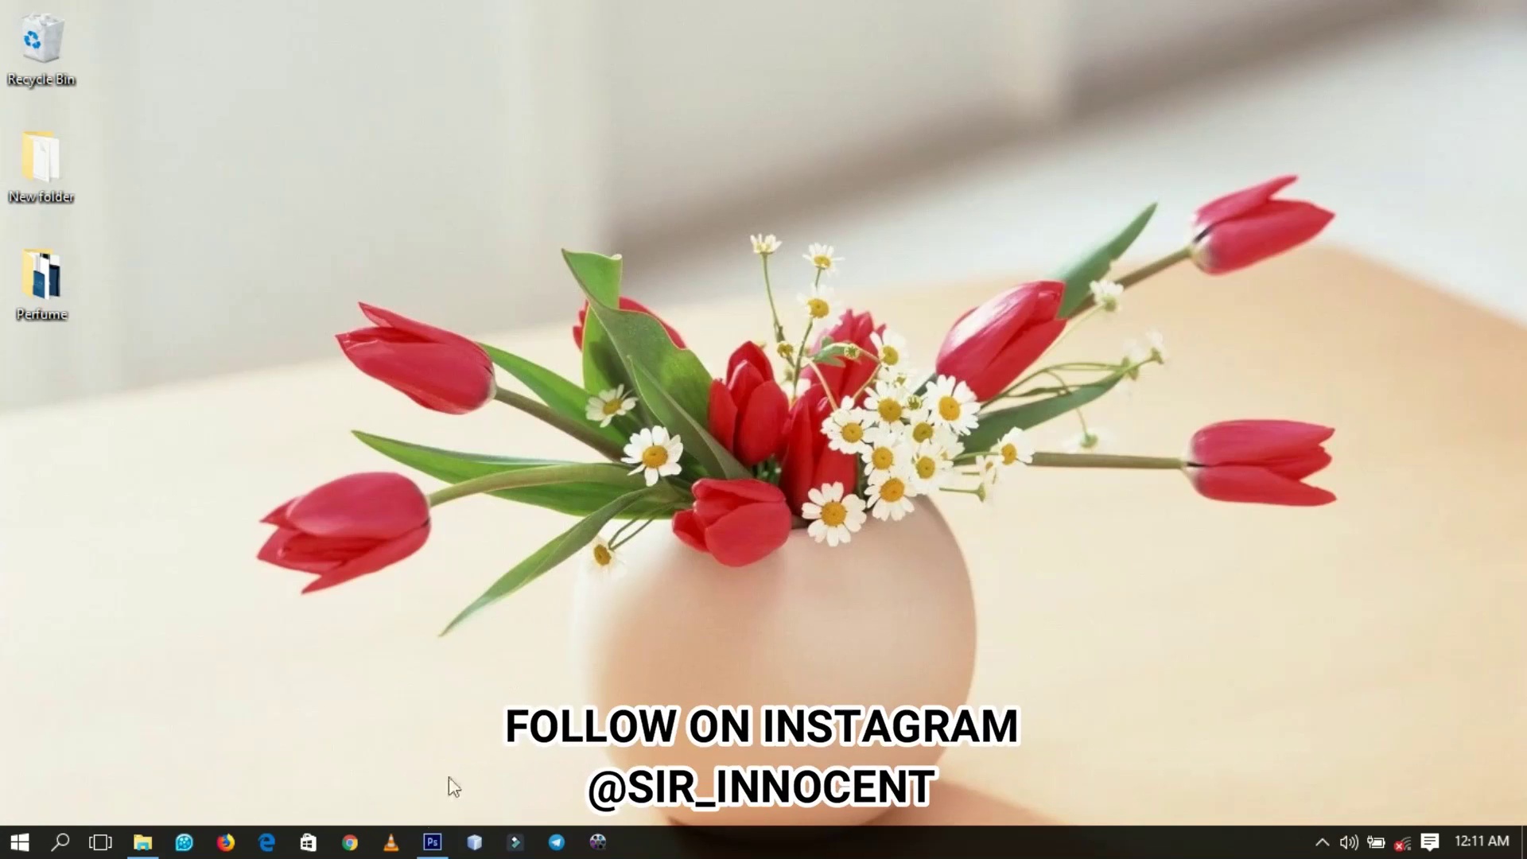
- Make a new white Untitled-1 canvas, 4800 × 1480 px at 300 pixels/inch
left_click(432, 842)
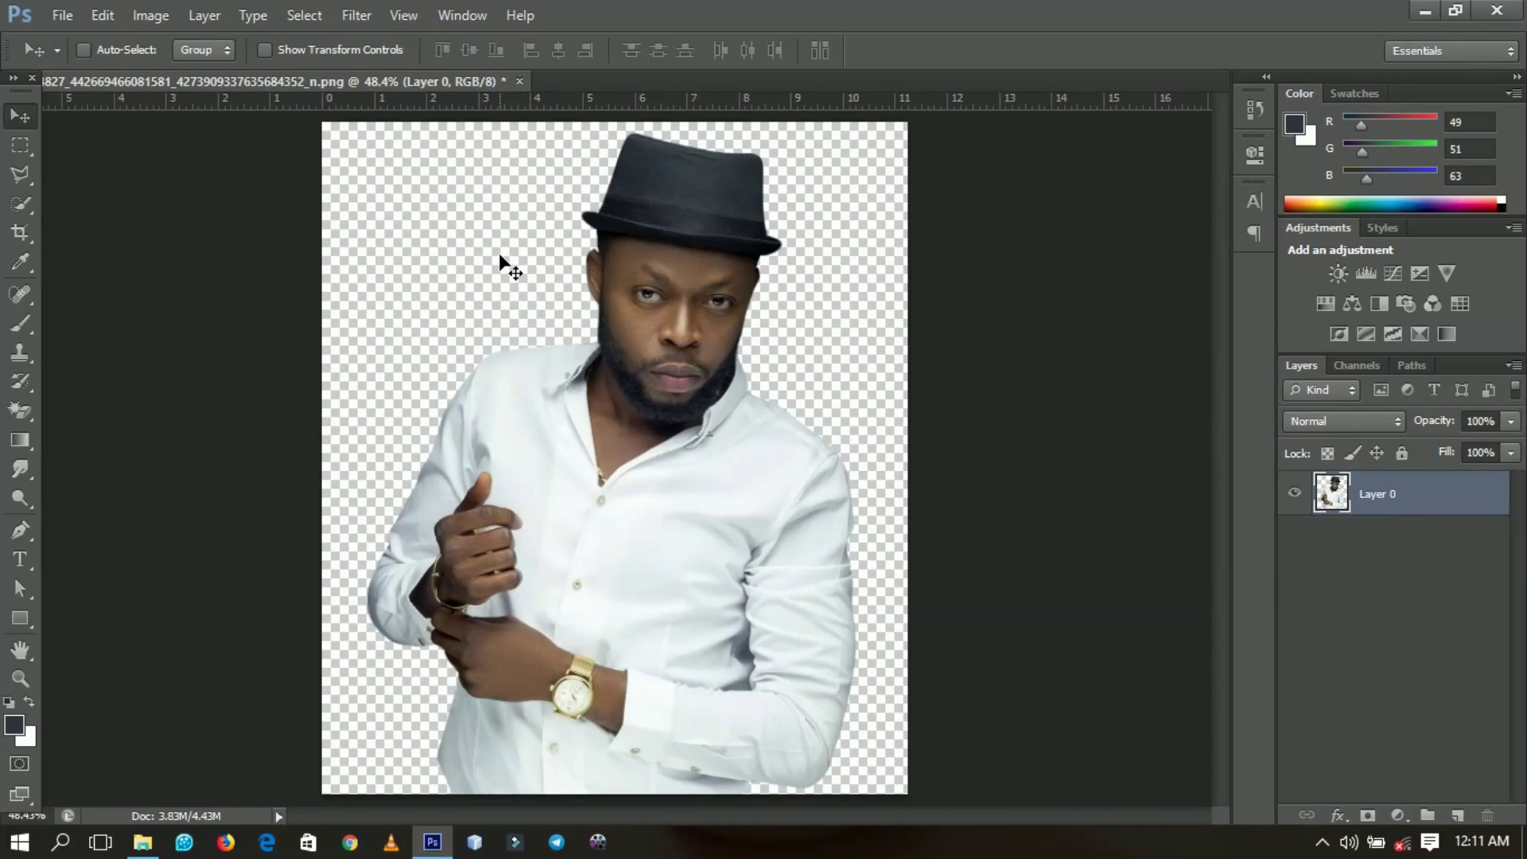
key("ctrl+n")
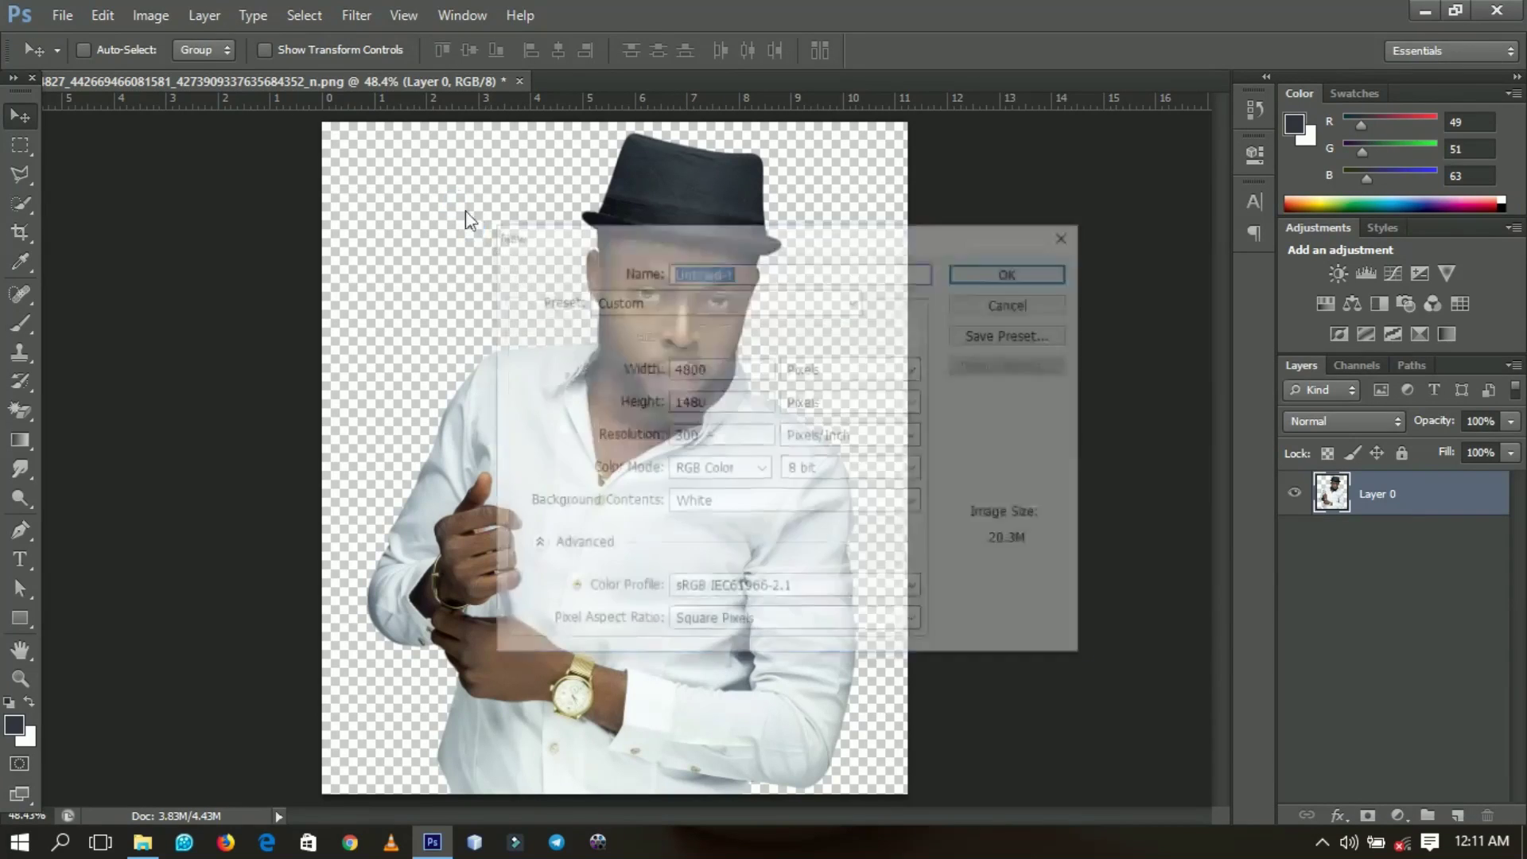
double_click(736, 369)
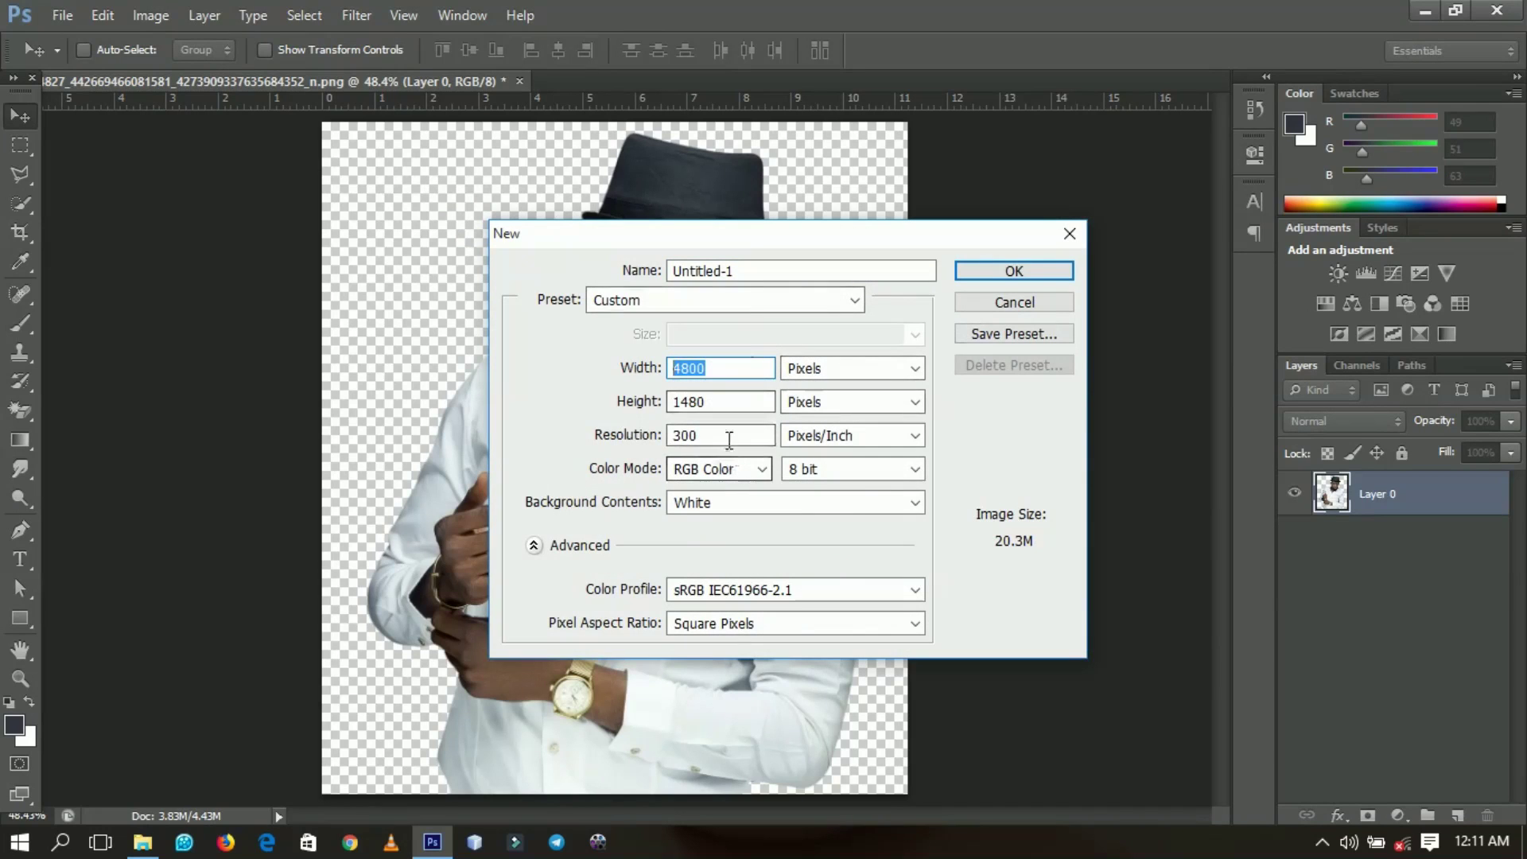
left_click(991, 267)
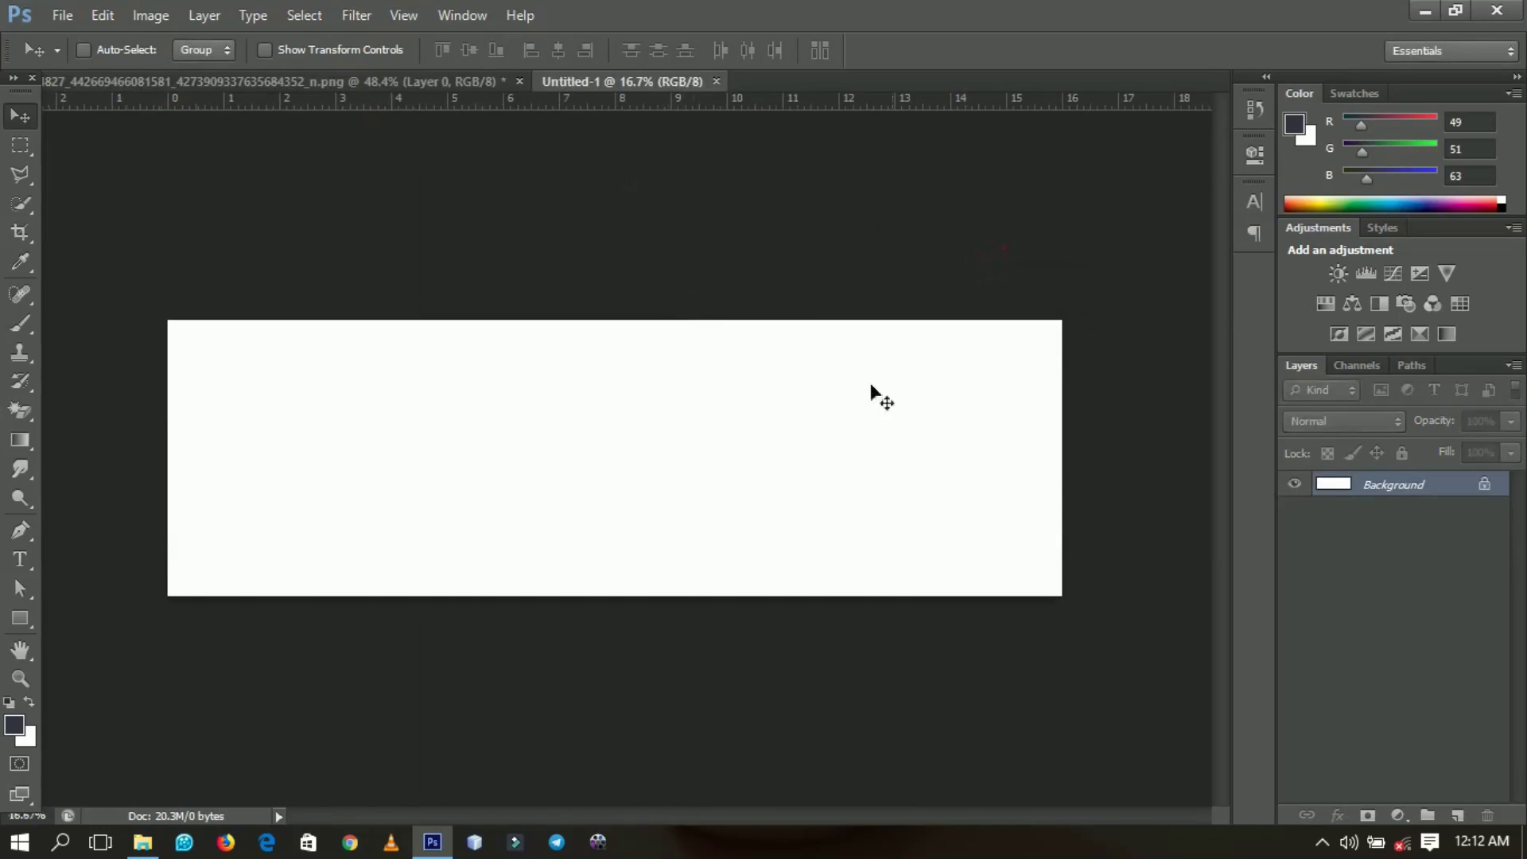
- Add a Gradient Fill layer starting from the dark slate-blue gradient preset
left_click(1396, 815)
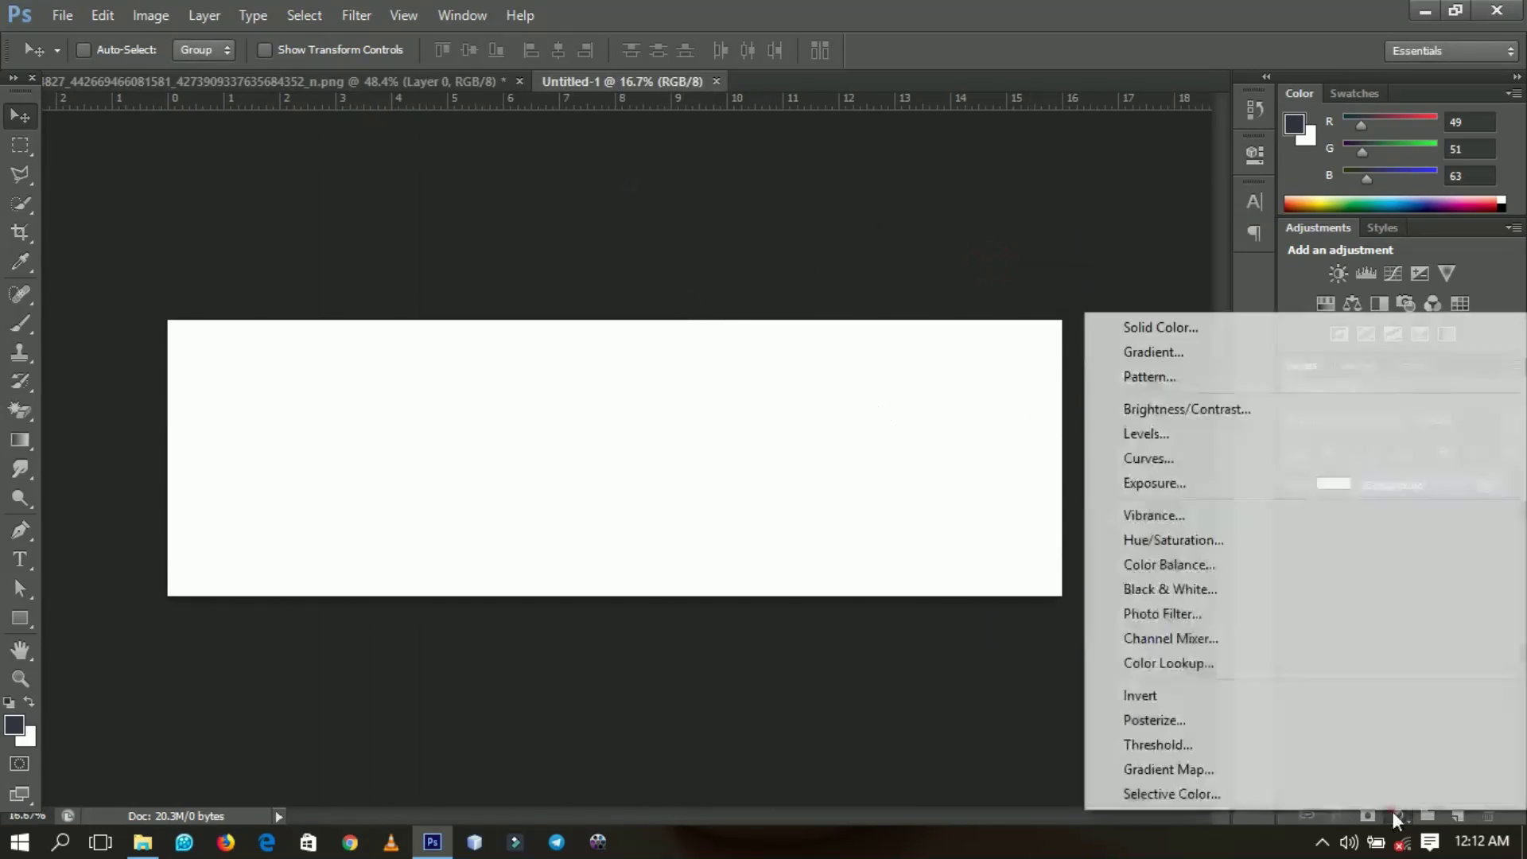
left_click(1196, 341)
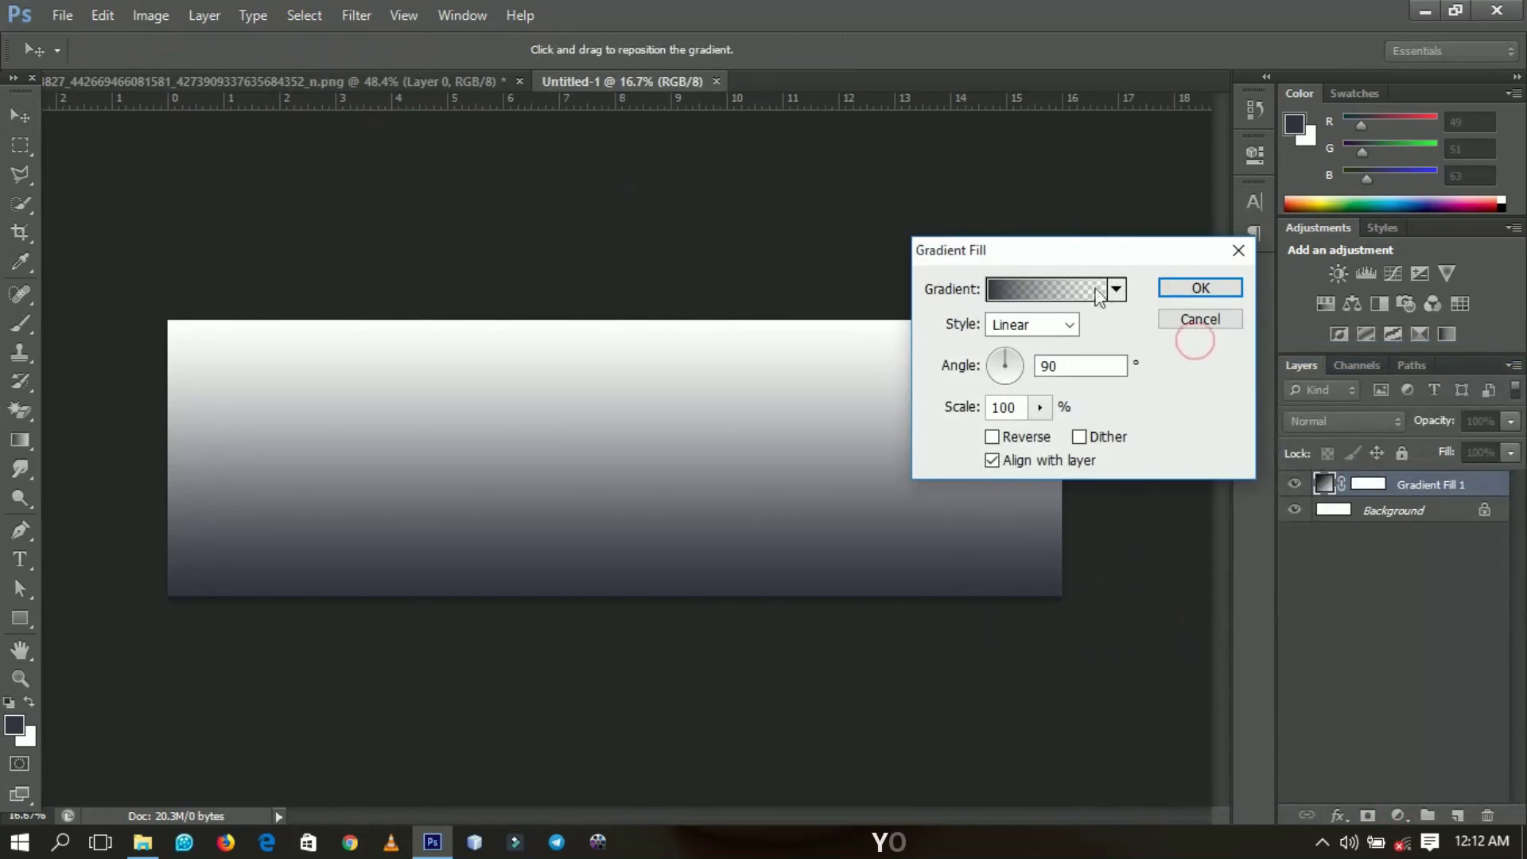
left_click(1090, 288)
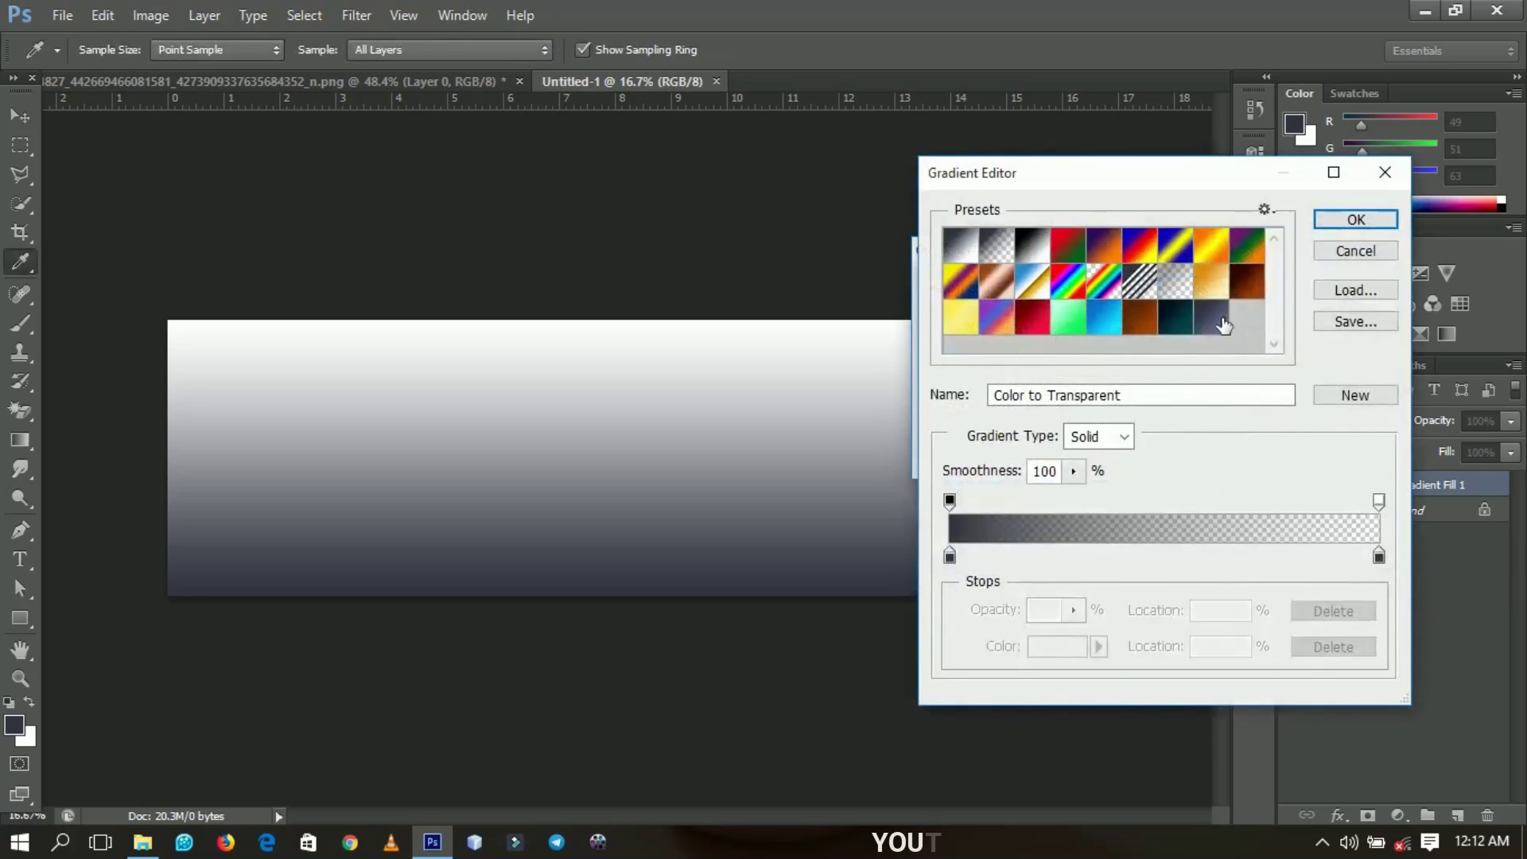
left_click(1222, 325)
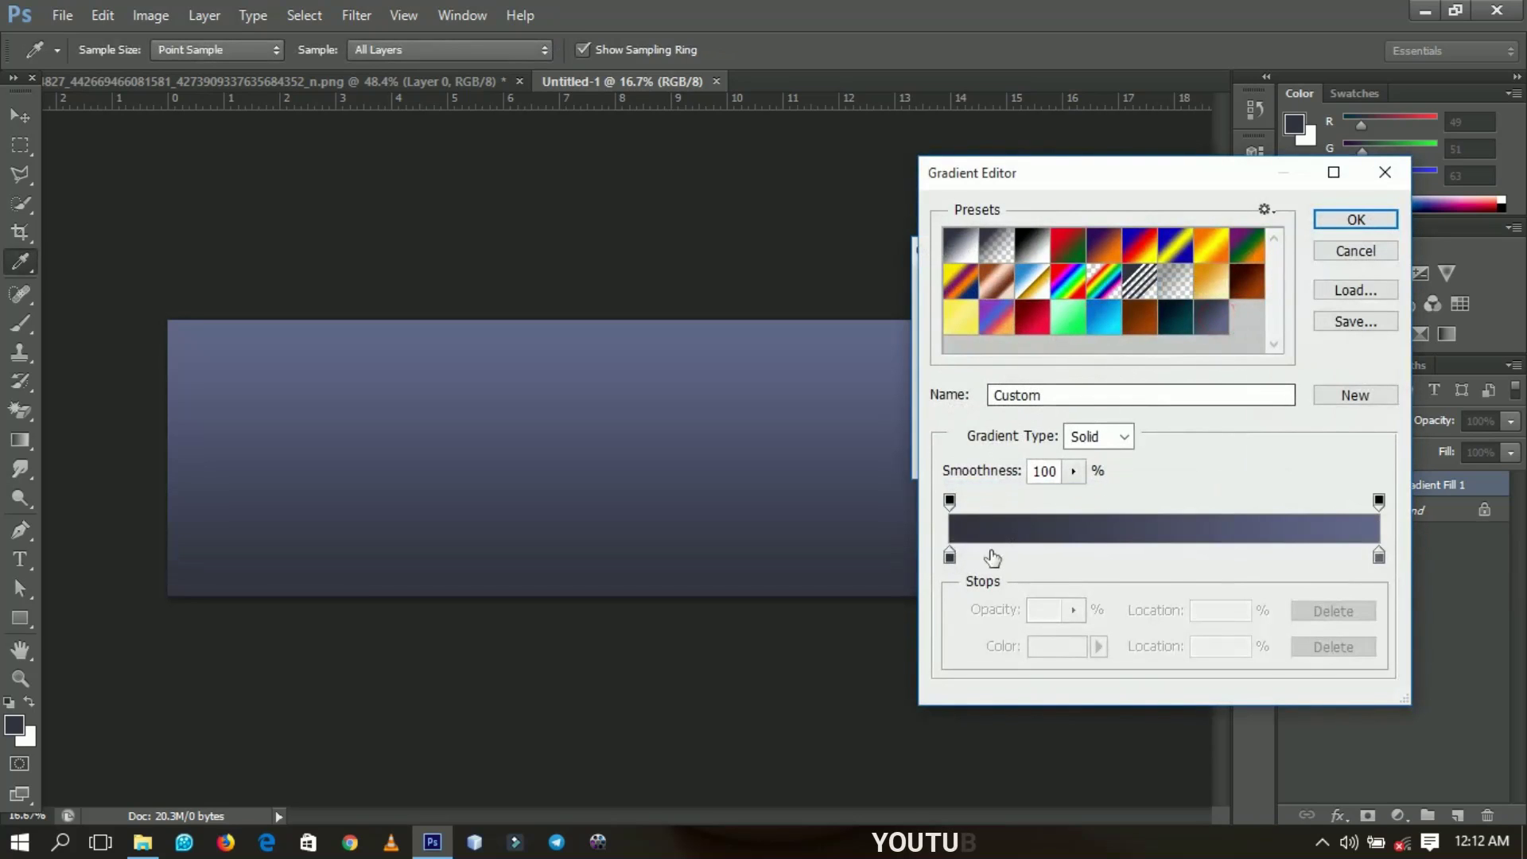
- Set the gradient stops to #31333f on the left and #62688b on the right
left_click_drag(958, 564, 963, 563)
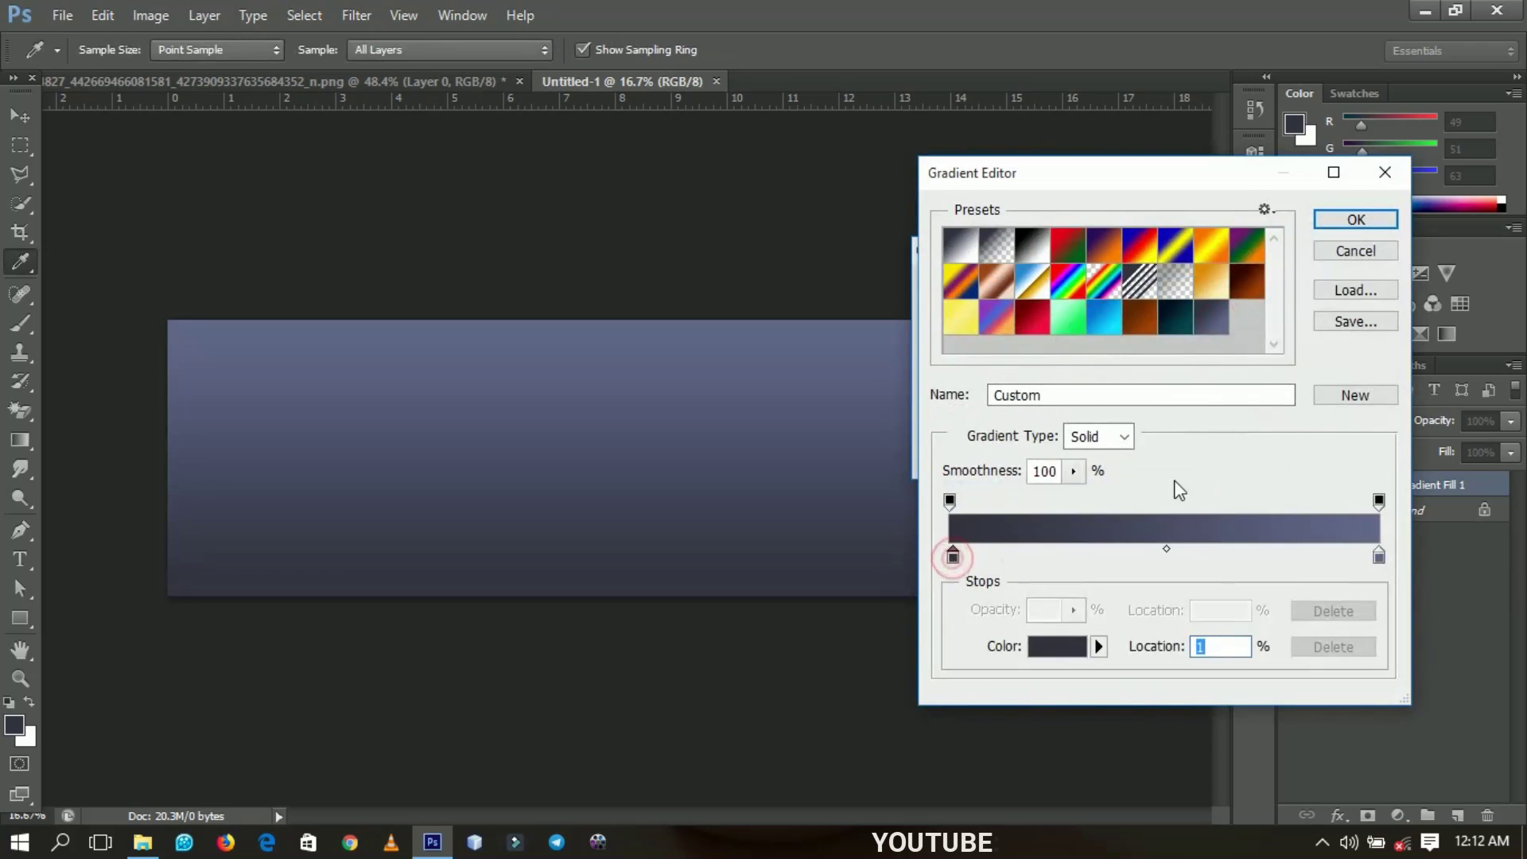
double_click(953, 558)
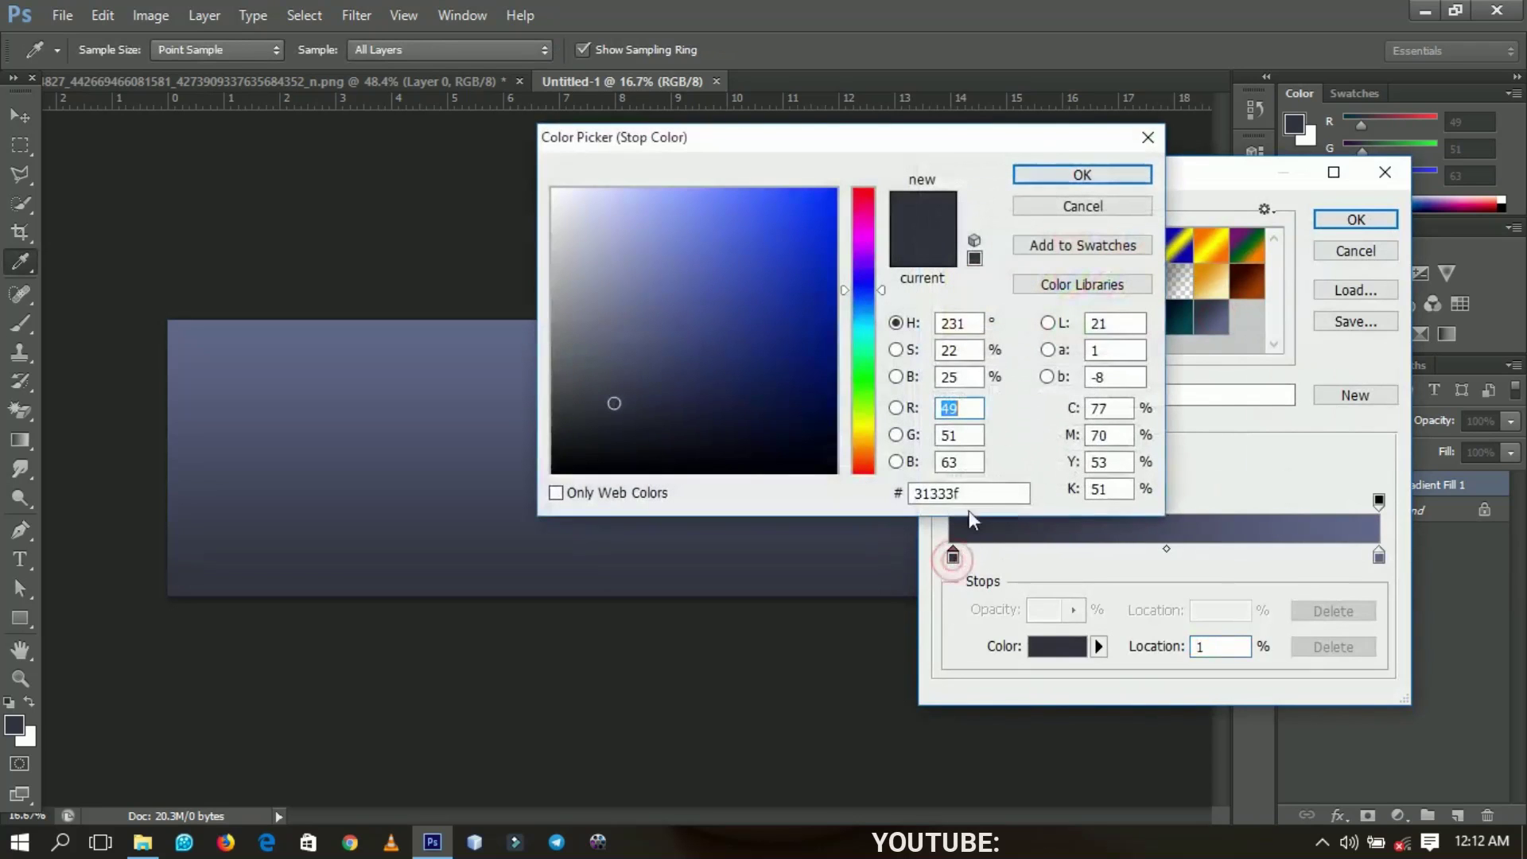
double_click(972, 495)
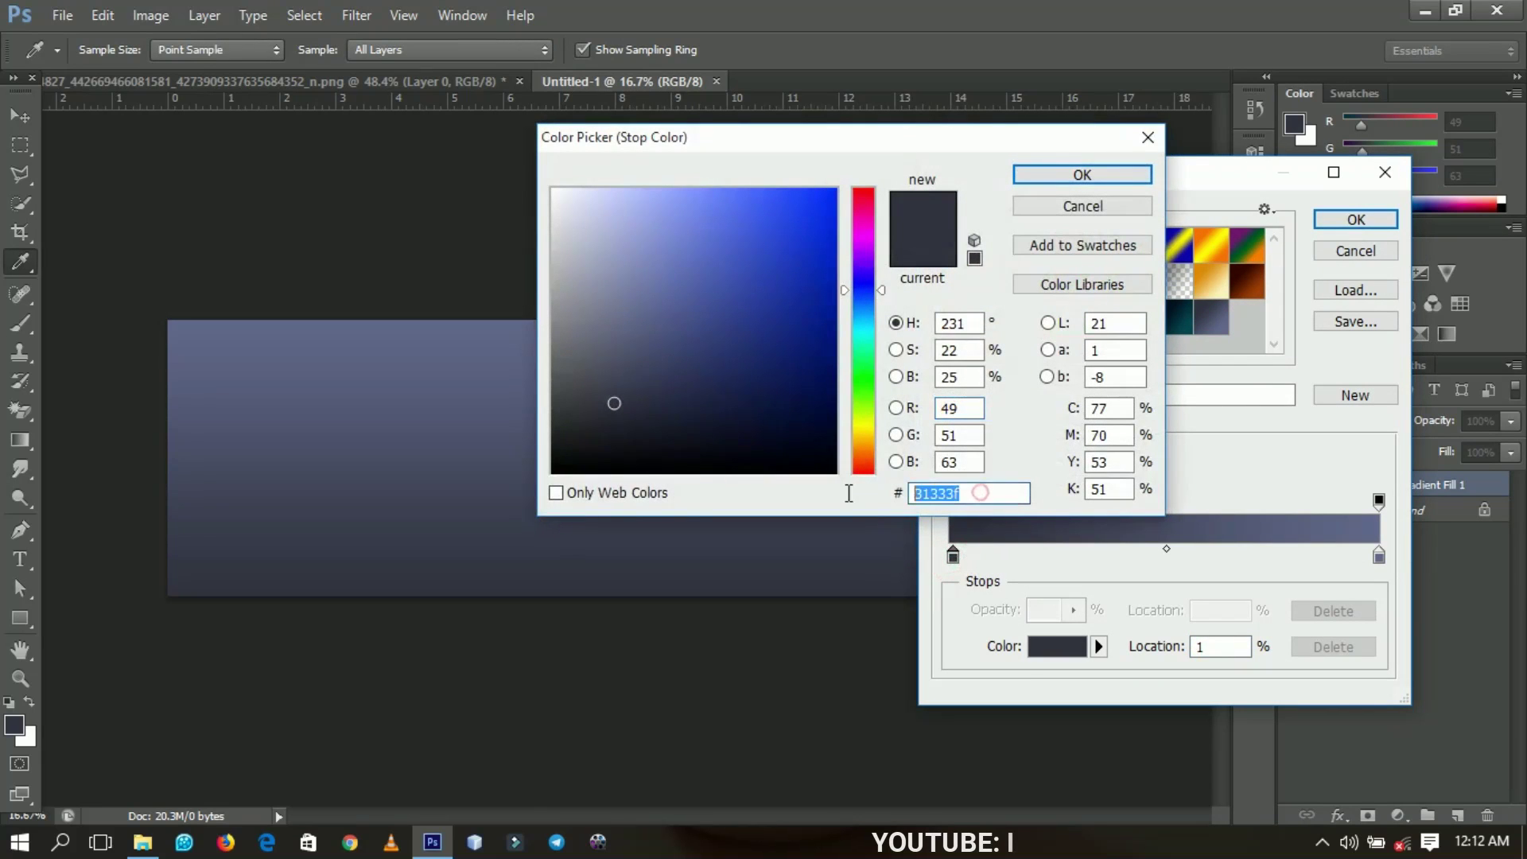
left_click(1083, 175)
double_click(1379, 556)
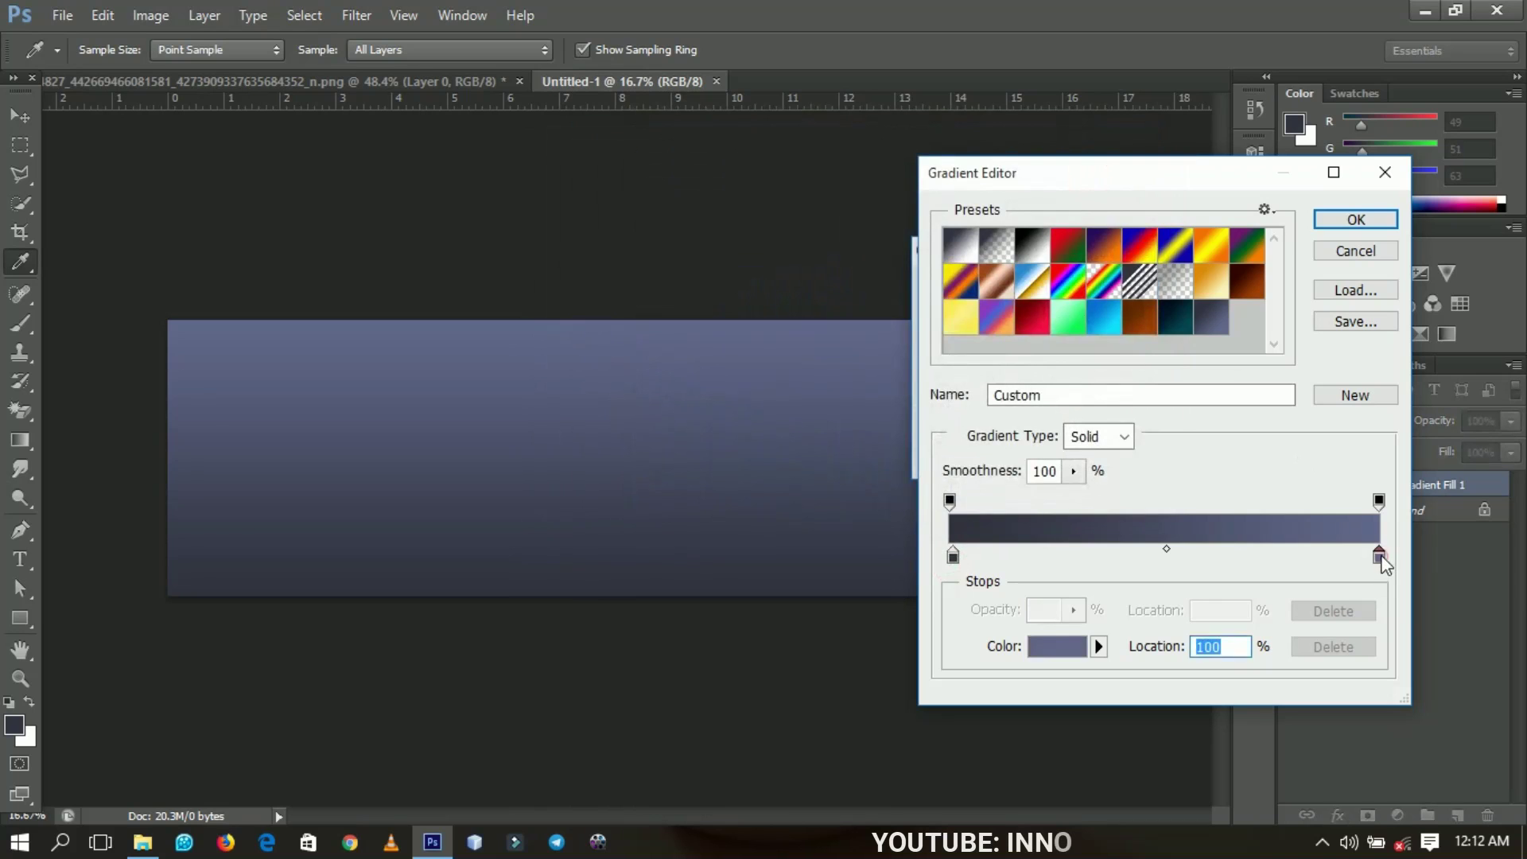
double_click(946, 493)
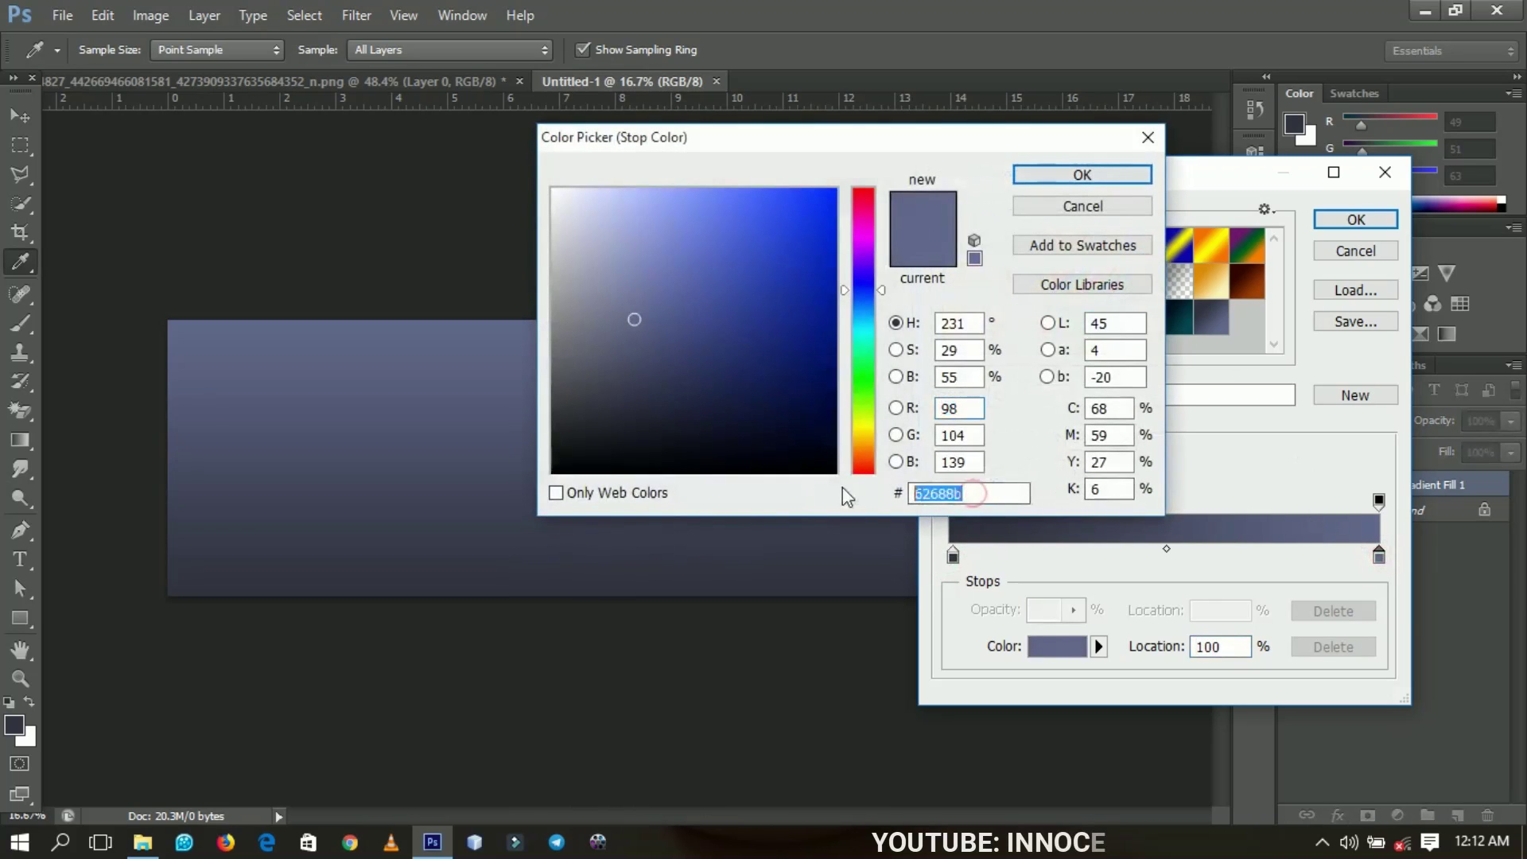
left_click(1108, 177)
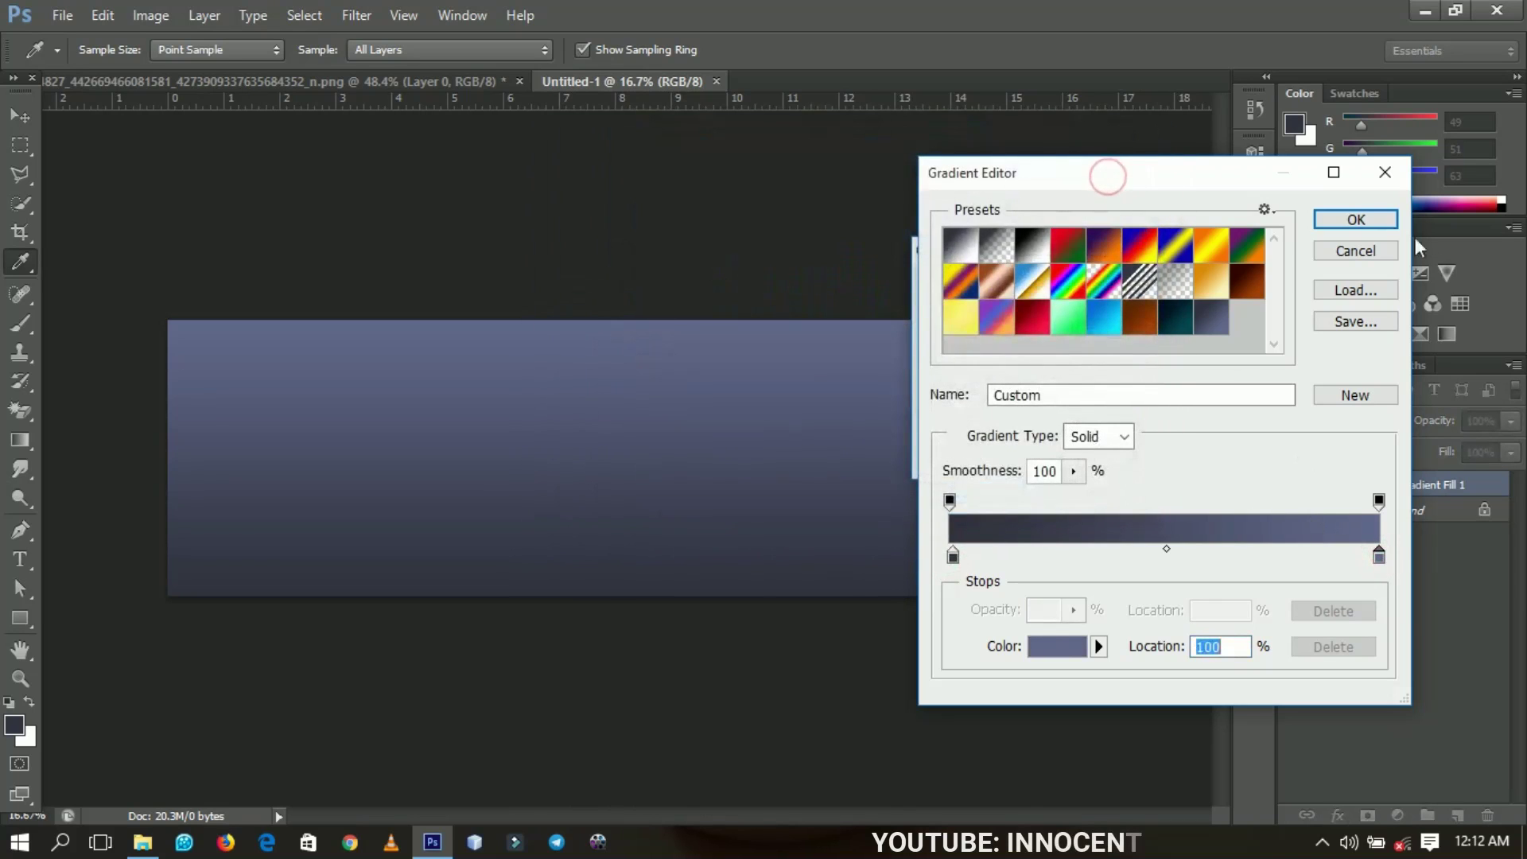
left_click(1370, 224)
- Switch the gradient fill to a reversed radial style and enlarge its scale
left_click(1071, 324)
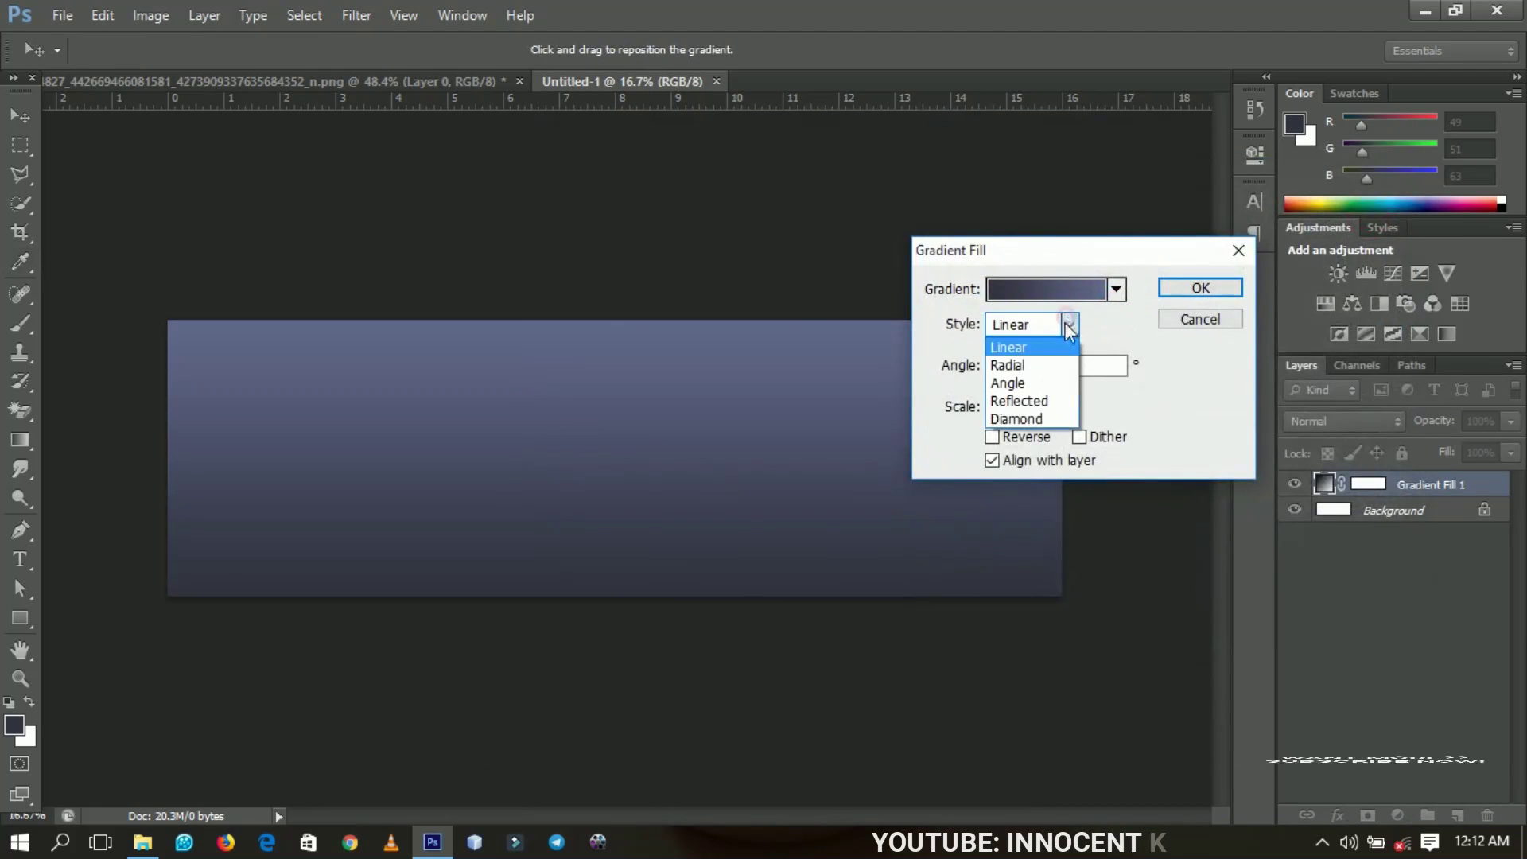
left_click(1044, 362)
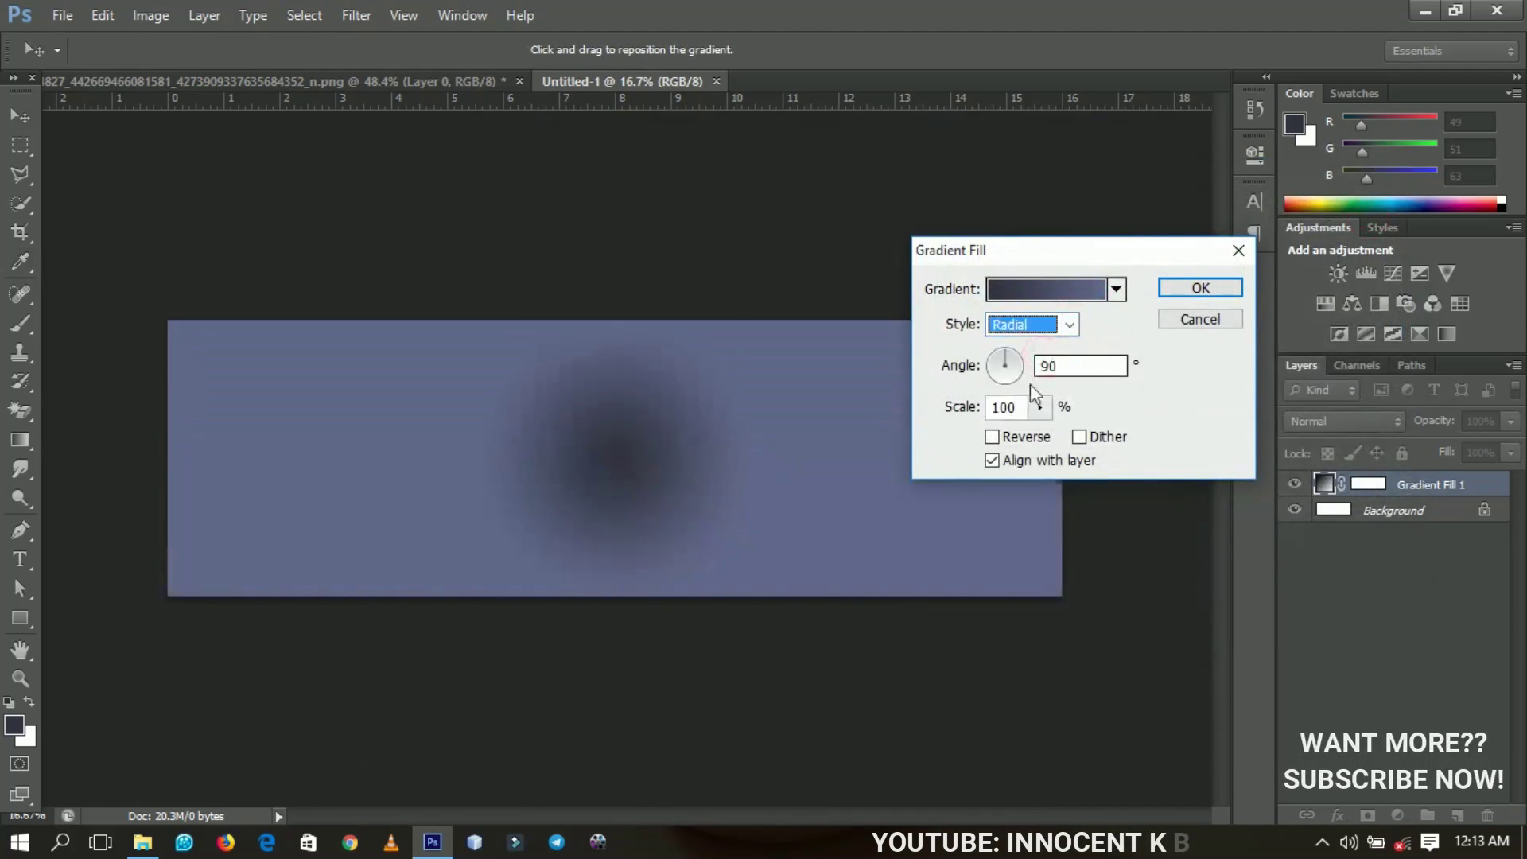
left_click(995, 440)
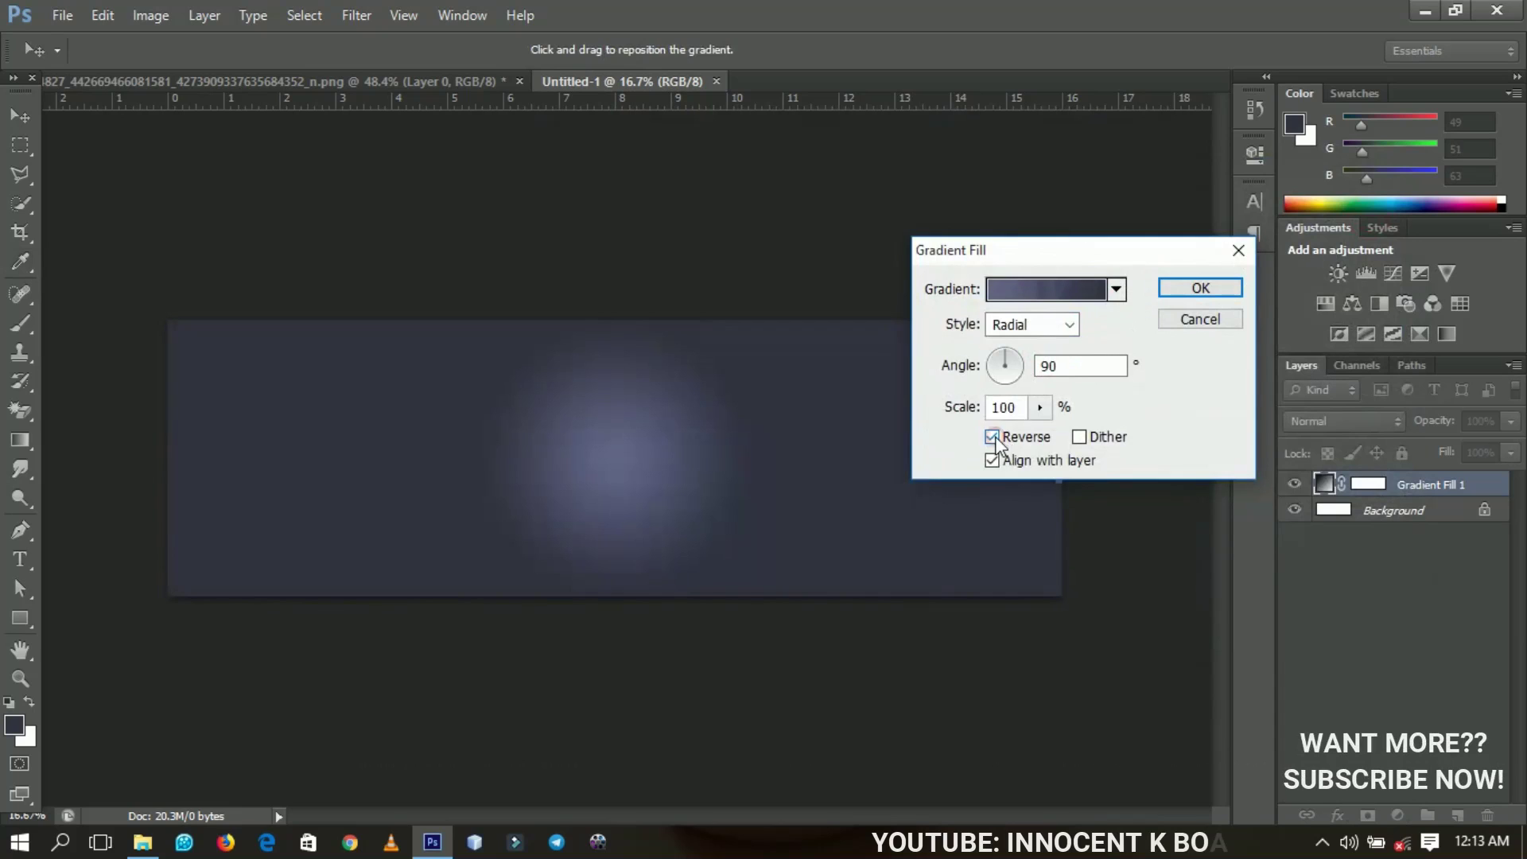
left_click(1040, 409)
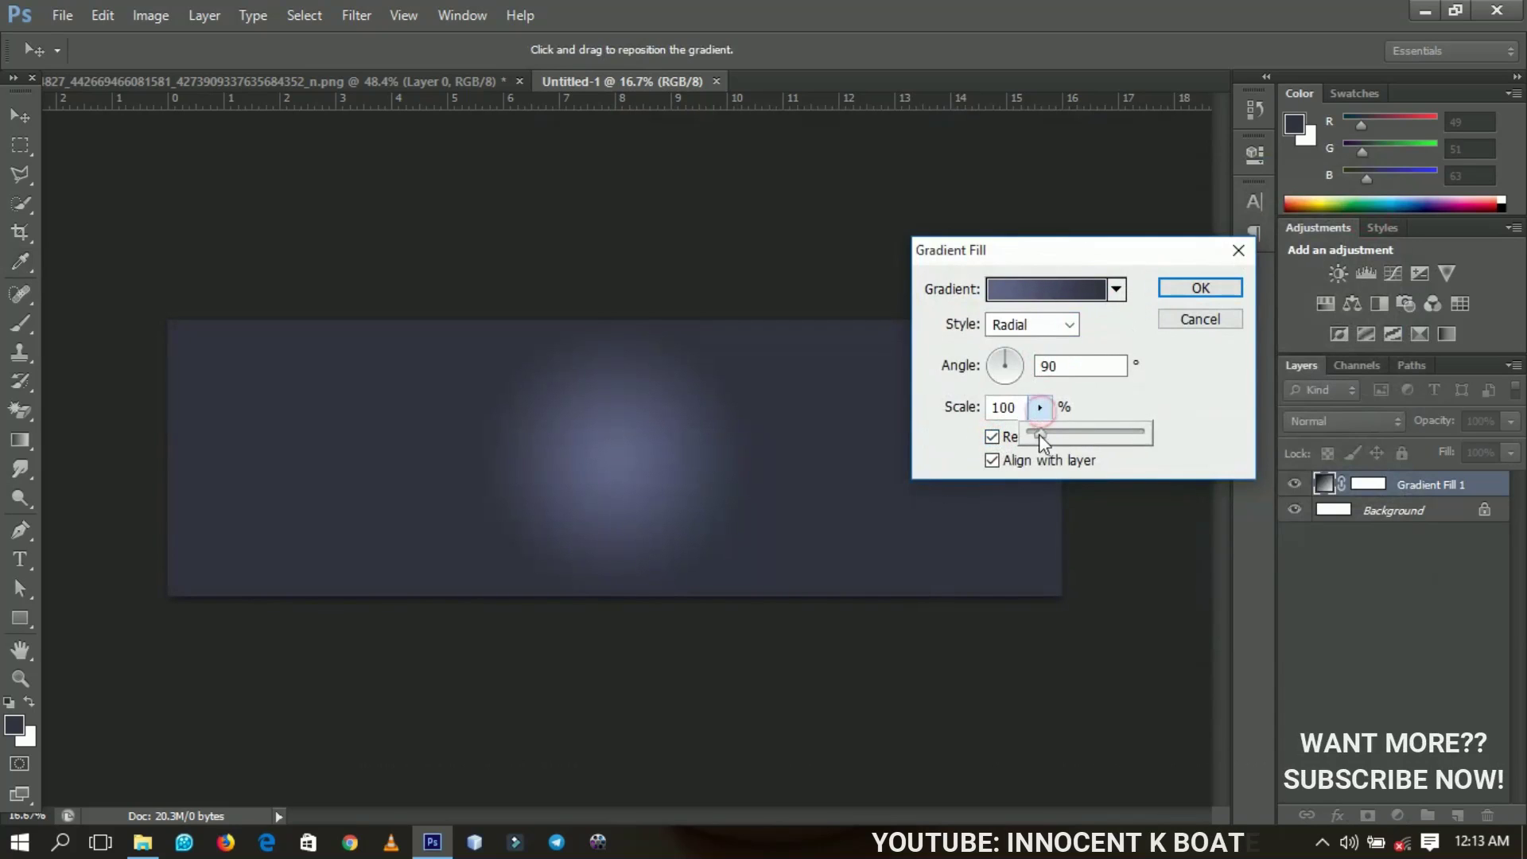
left_click_drag(1051, 436, 1072, 441)
- Set the gradient scale to 337% and shift the bright centre toward the left
left_click_drag(669, 463, 552, 461)
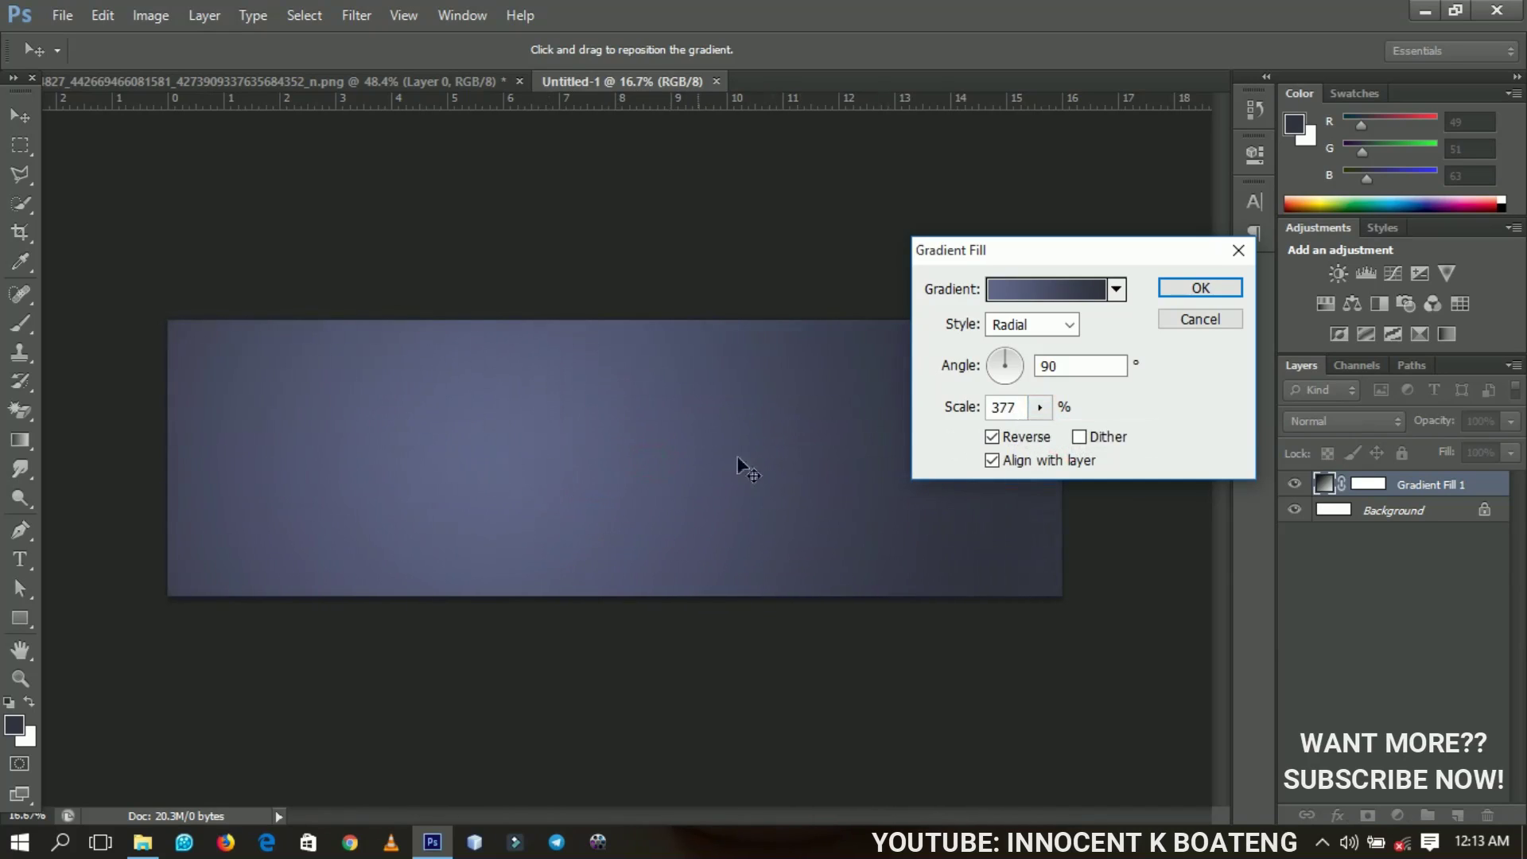
left_click(1039, 408)
left_click_drag(1037, 430, 1030, 436)
left_click_drag(787, 452, 452, 444)
left_click(452, 443)
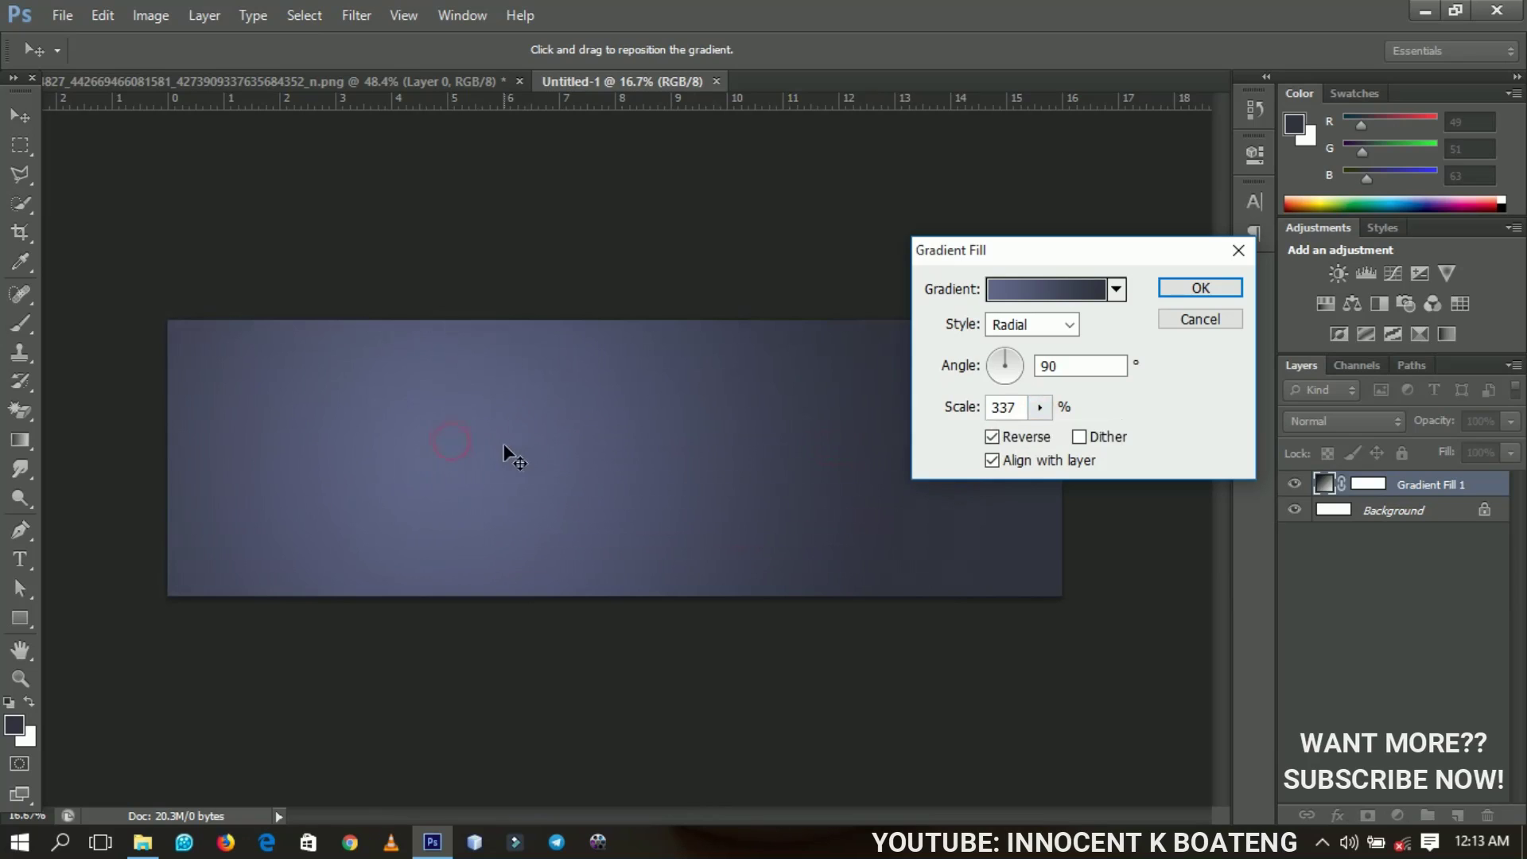
left_click(509, 442)
left_click(1202, 290)
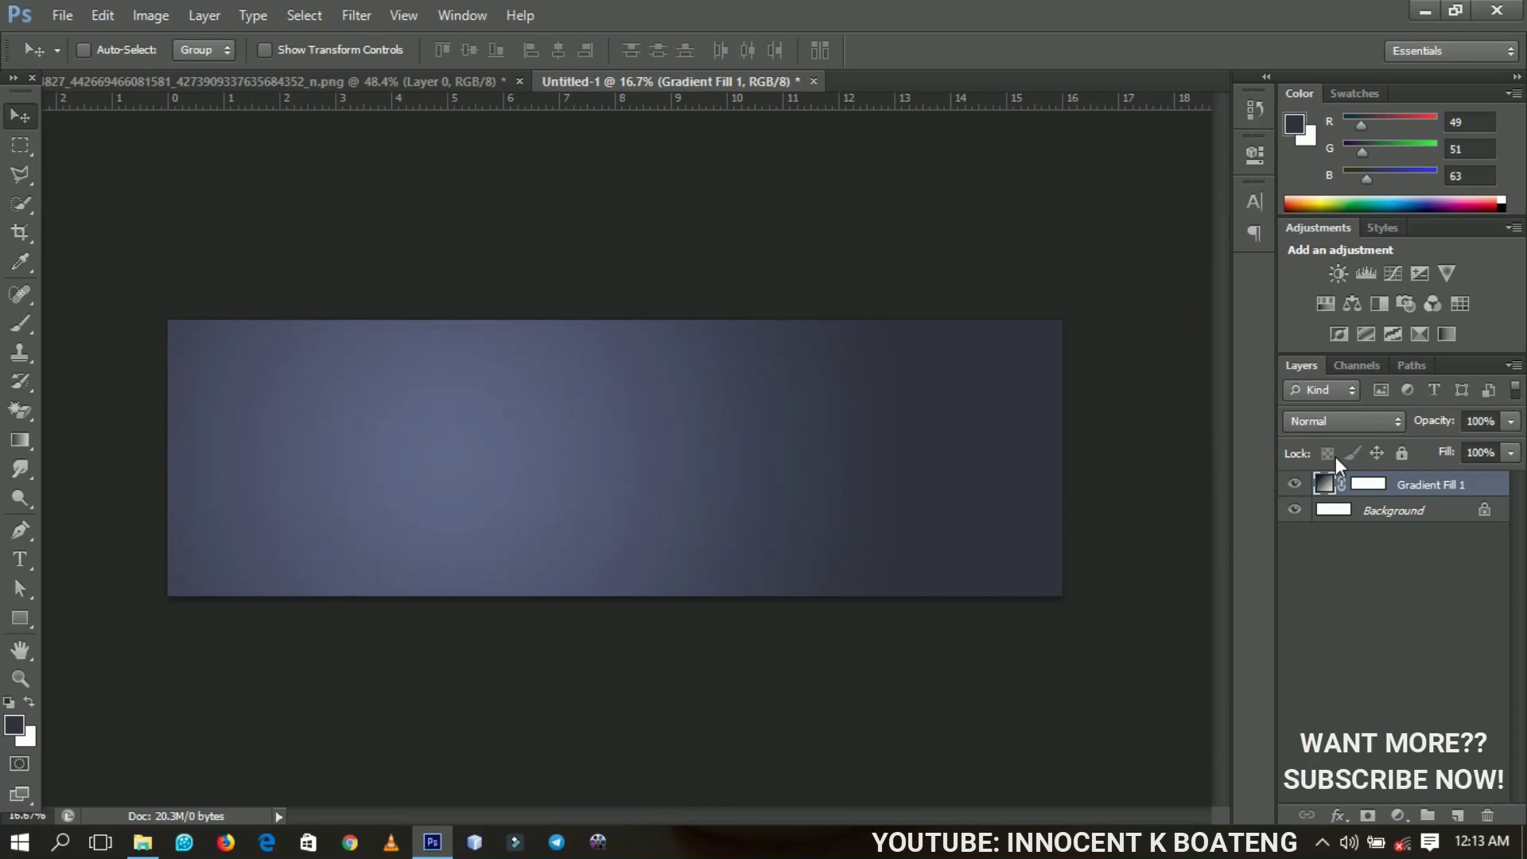
- Drag the cut-out model layer from the photo into the banner, toward the left
left_click(365, 89)
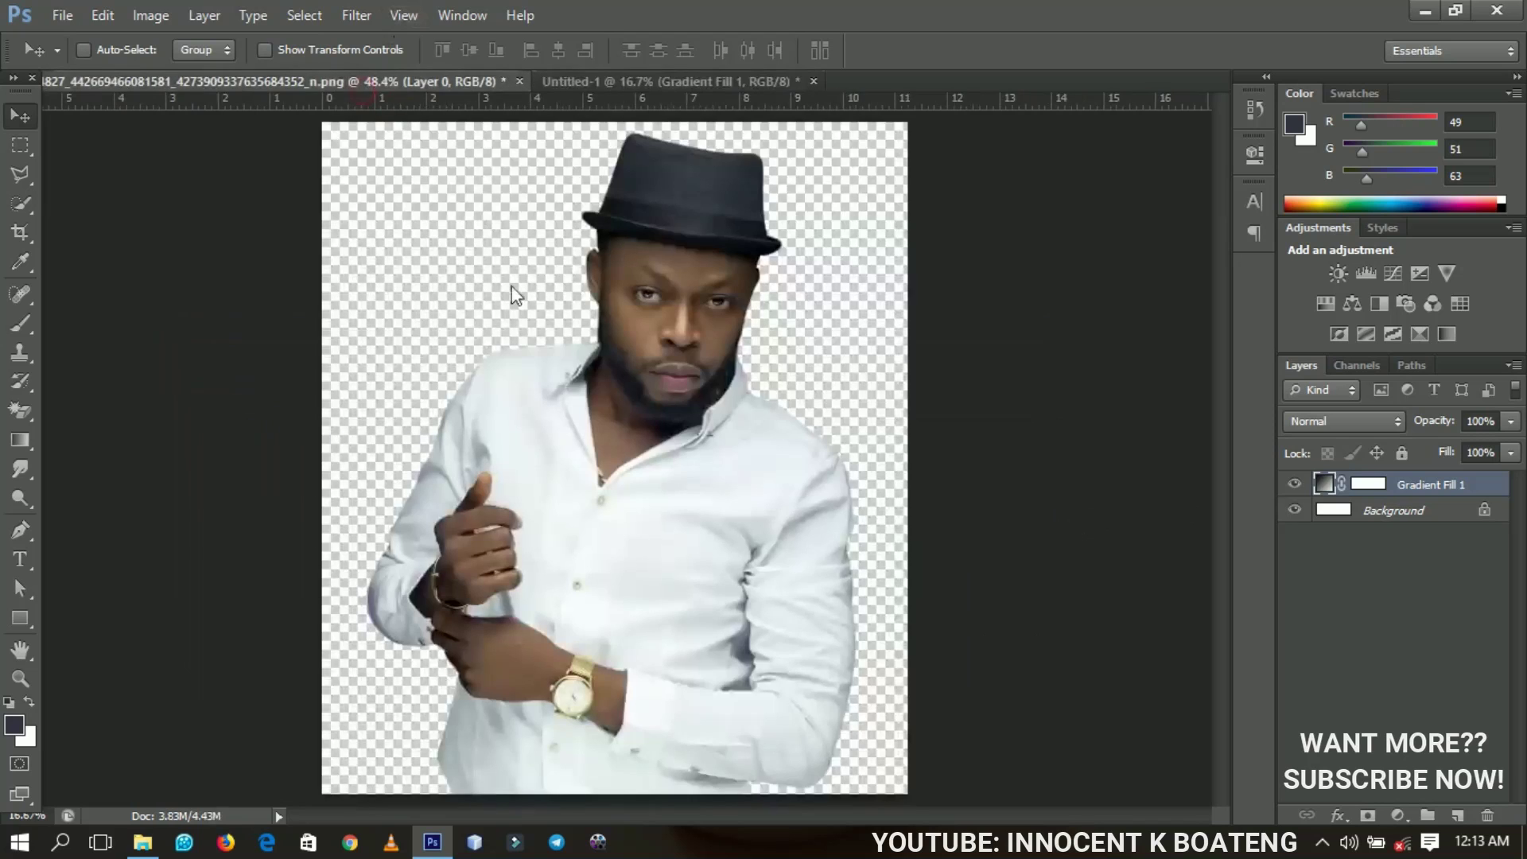
left_click_drag(1400, 494, 468, 427)
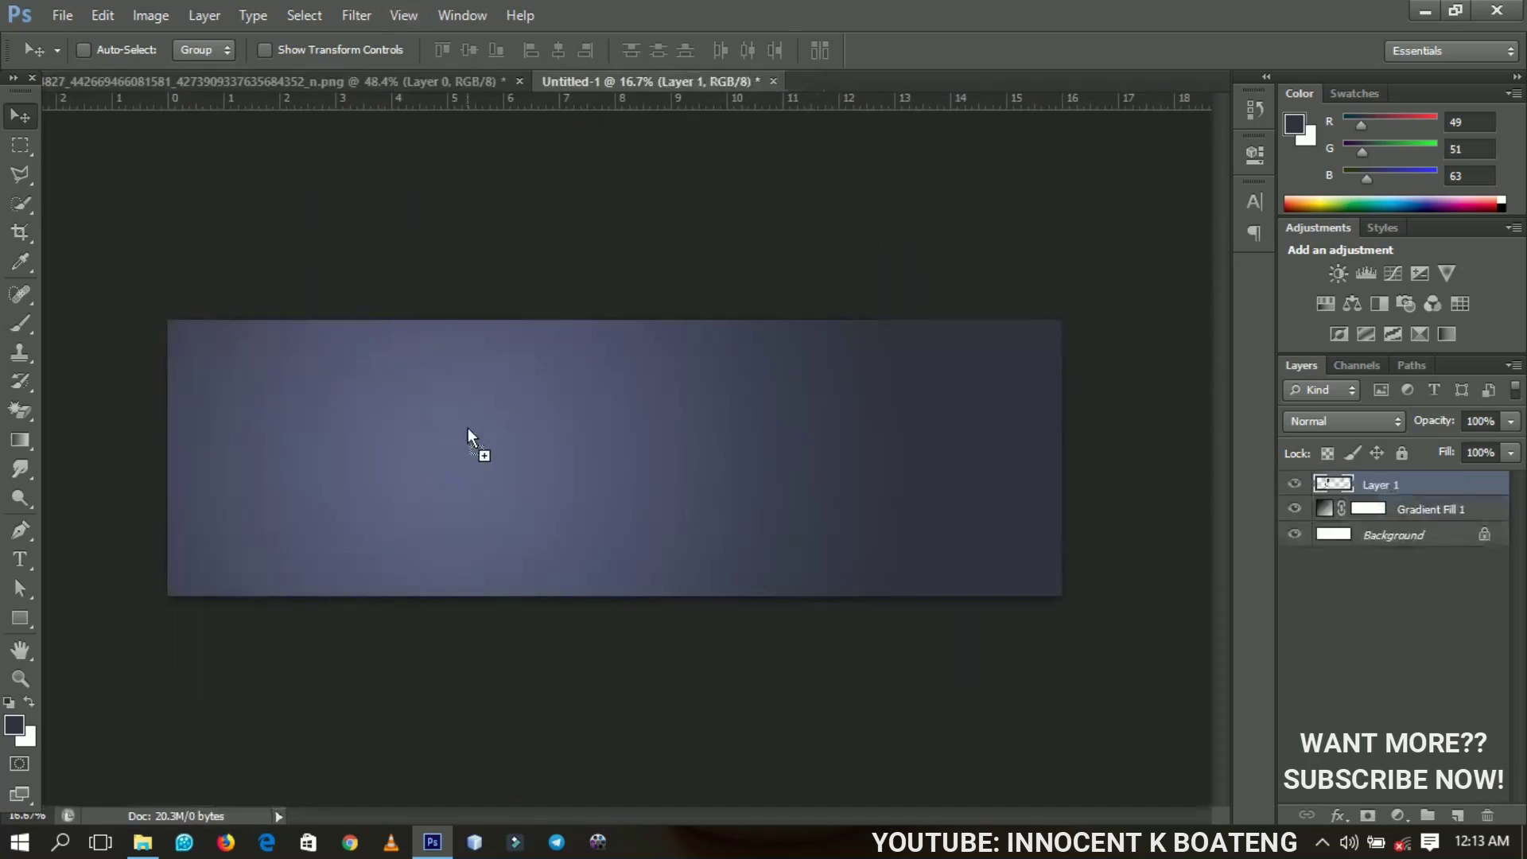
left_click_drag(565, 459, 451, 479)
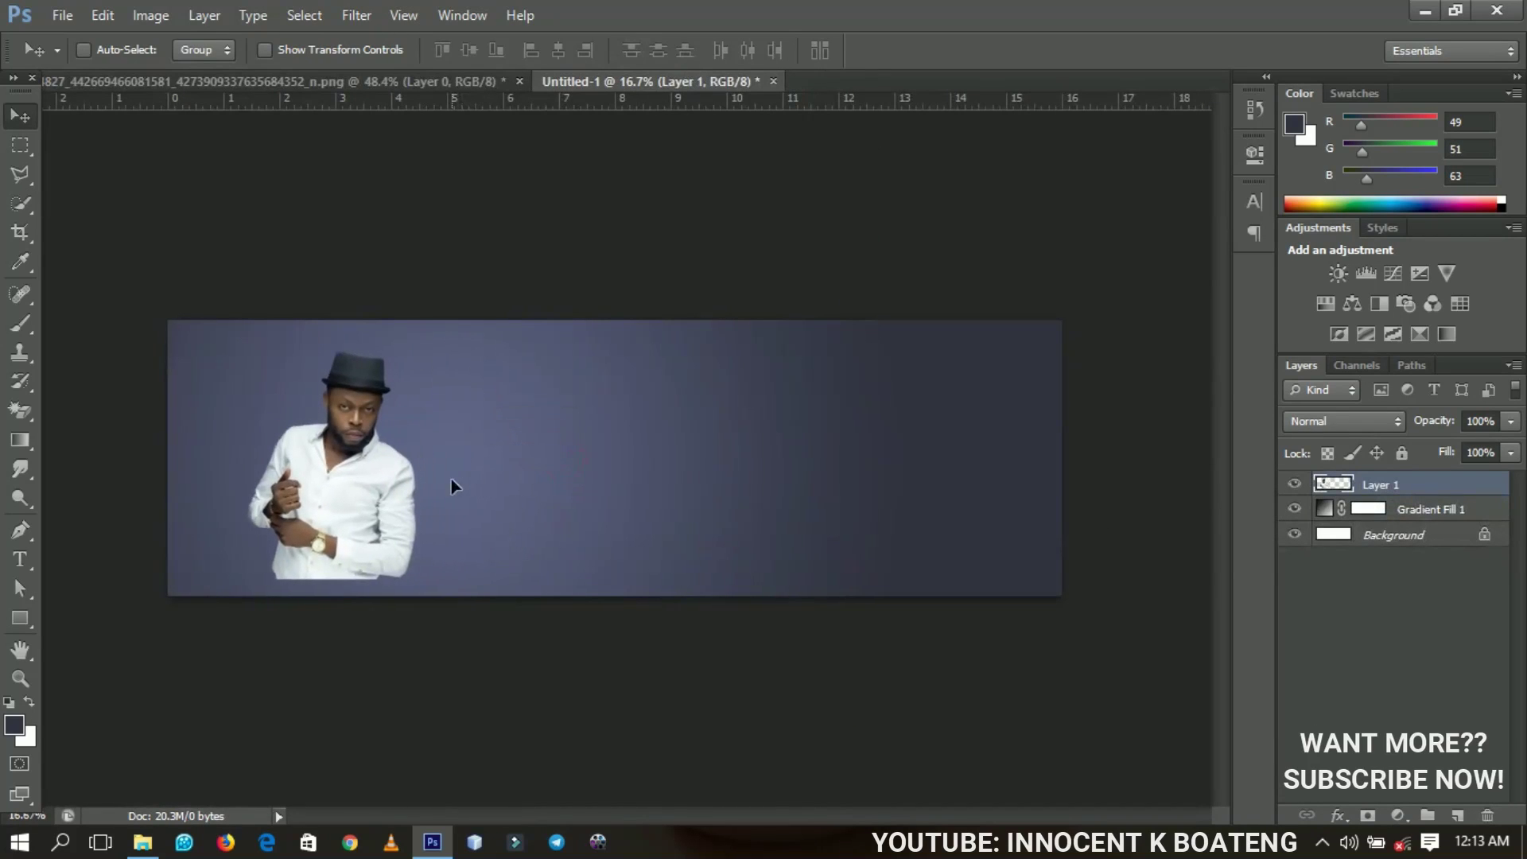
- Scale the model to about 163% and place him at the banner's bottom-left edge
key("ctrl+t")
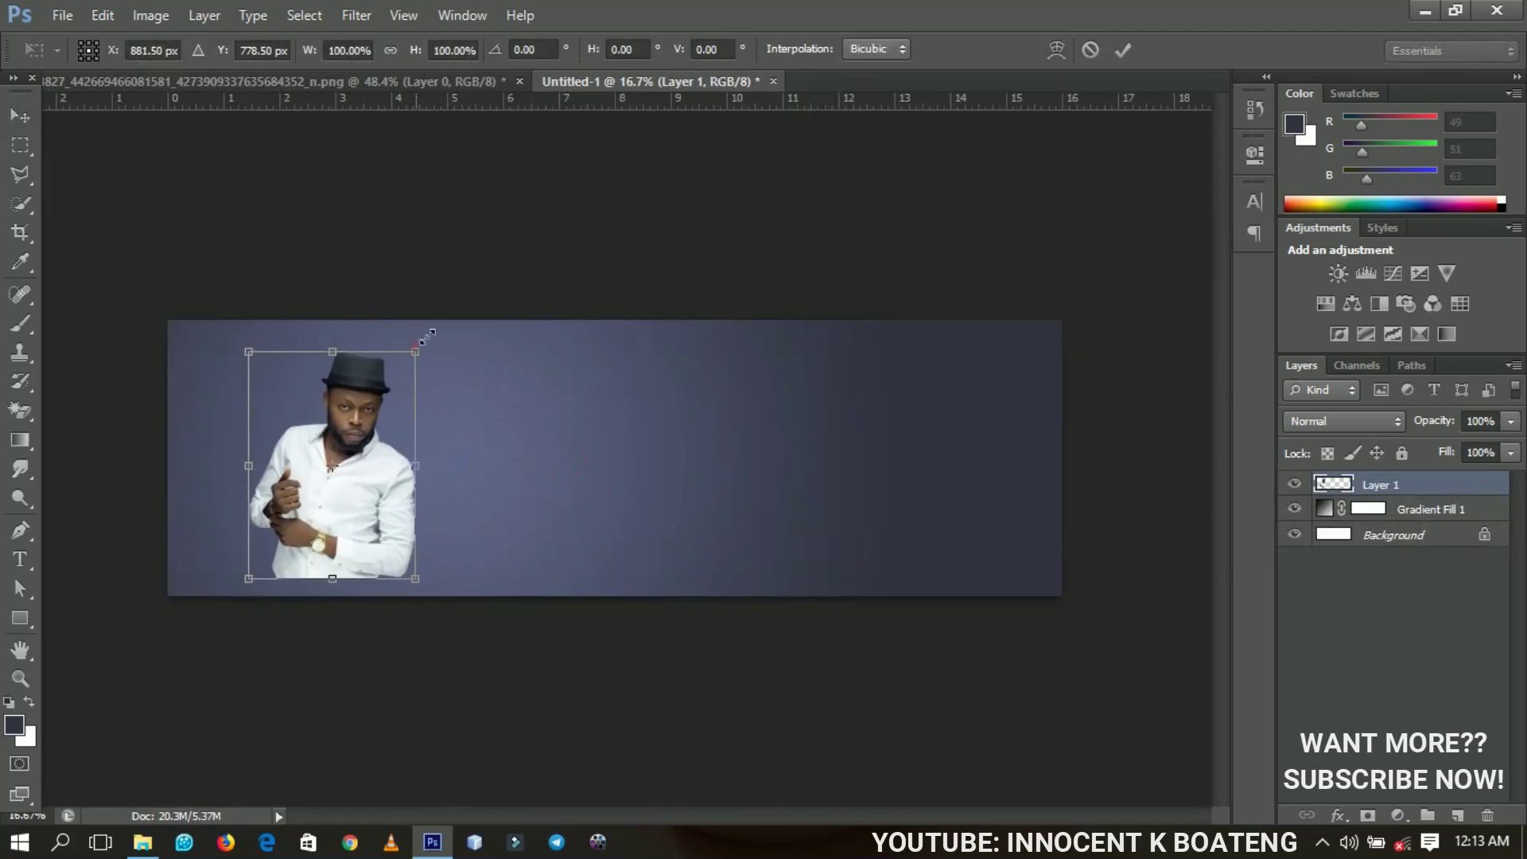
left_click_drag(428, 337, 480, 268)
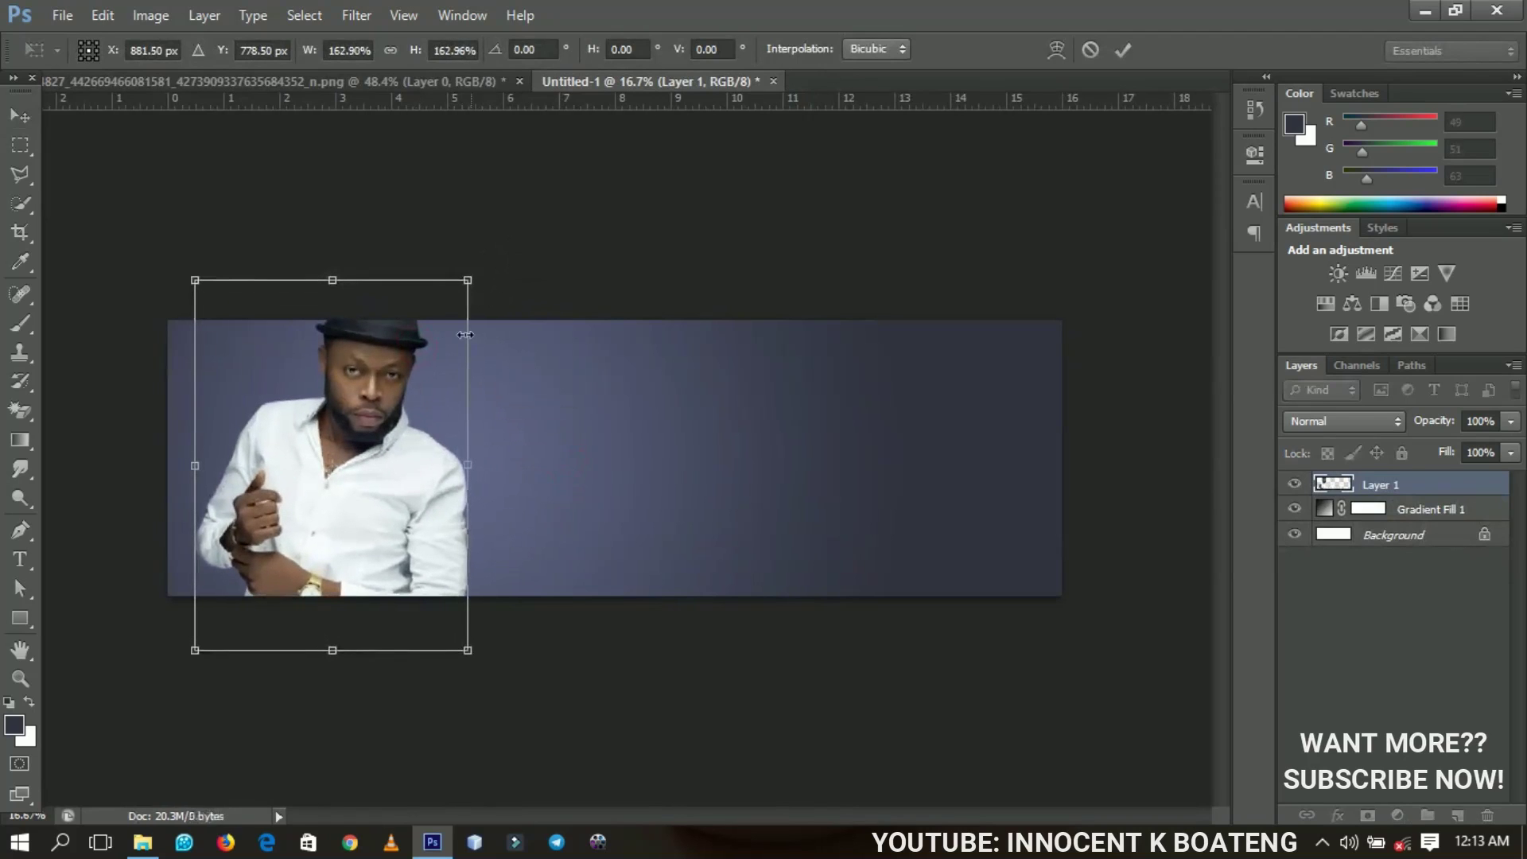
key("Return")
left_click_drag(443, 353, 415, 400)
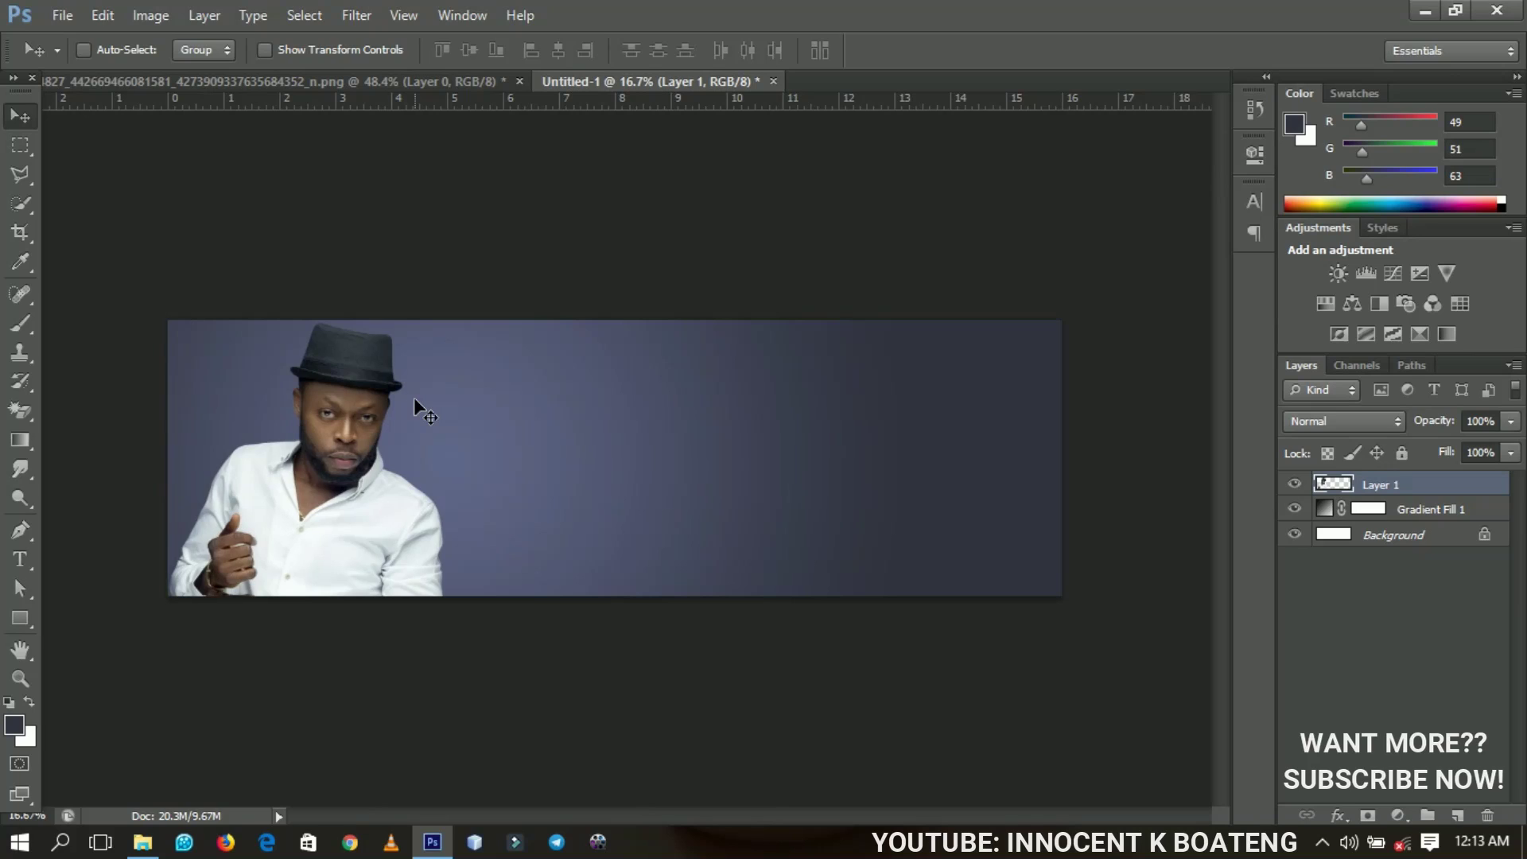
key("shift+Right")
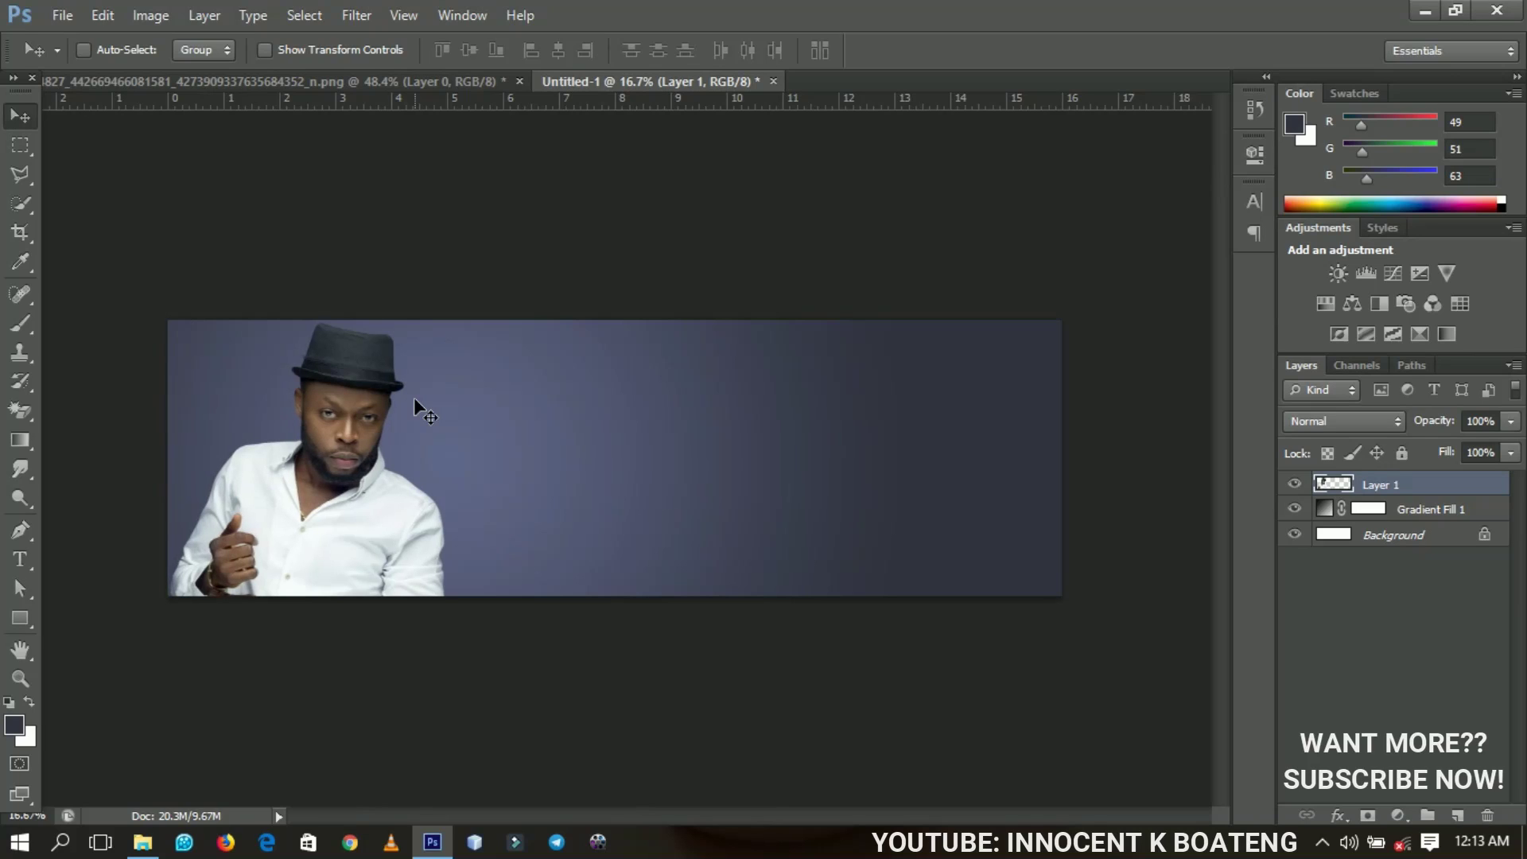
- Type the headline 'BEST COLLECTION' at 67 pt near the banner's top
left_click(20, 559)
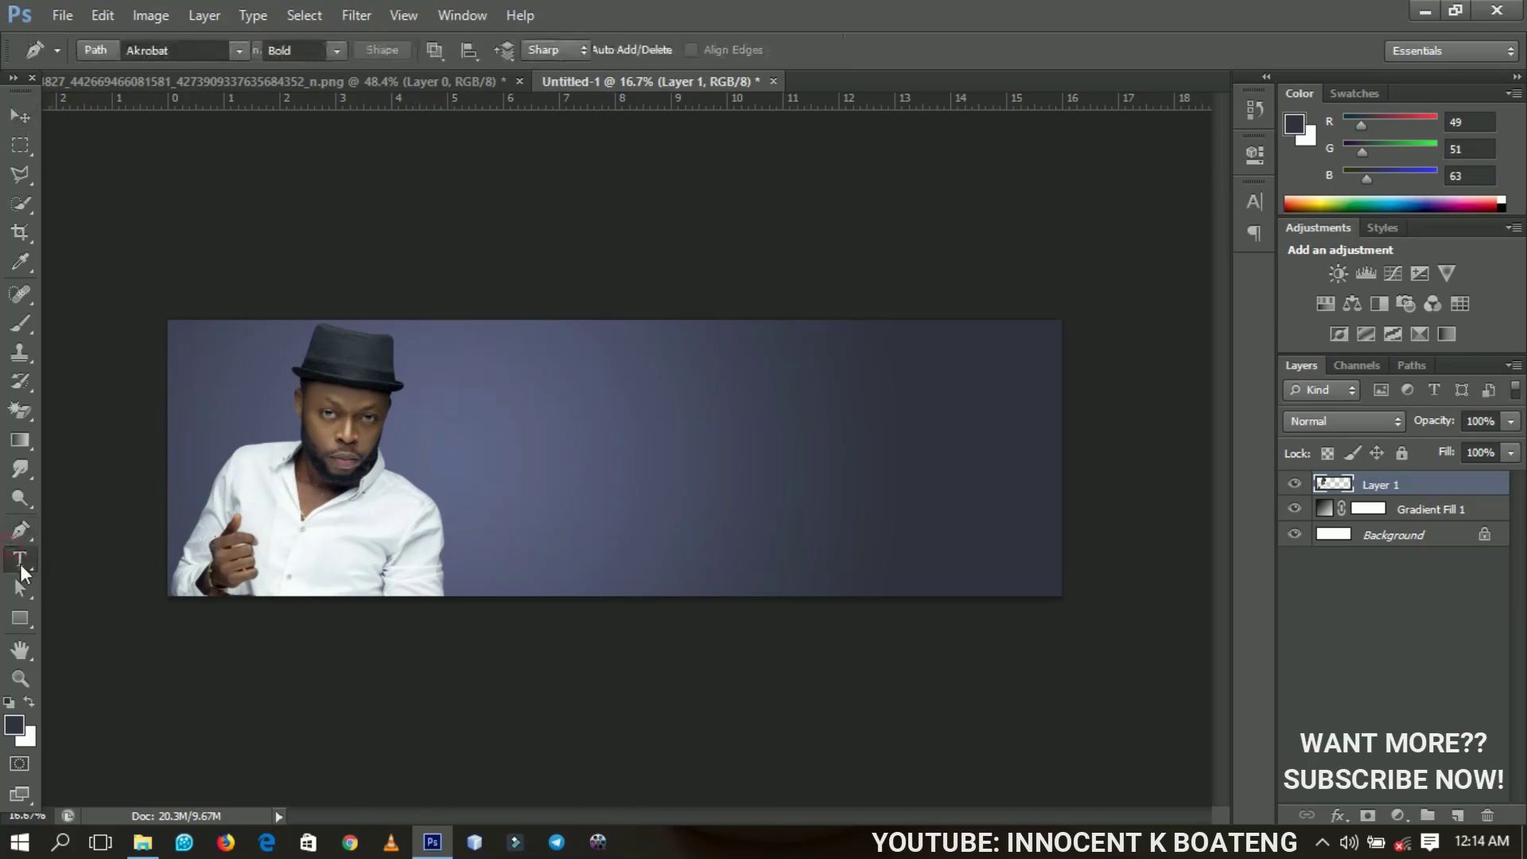
left_click(513, 368)
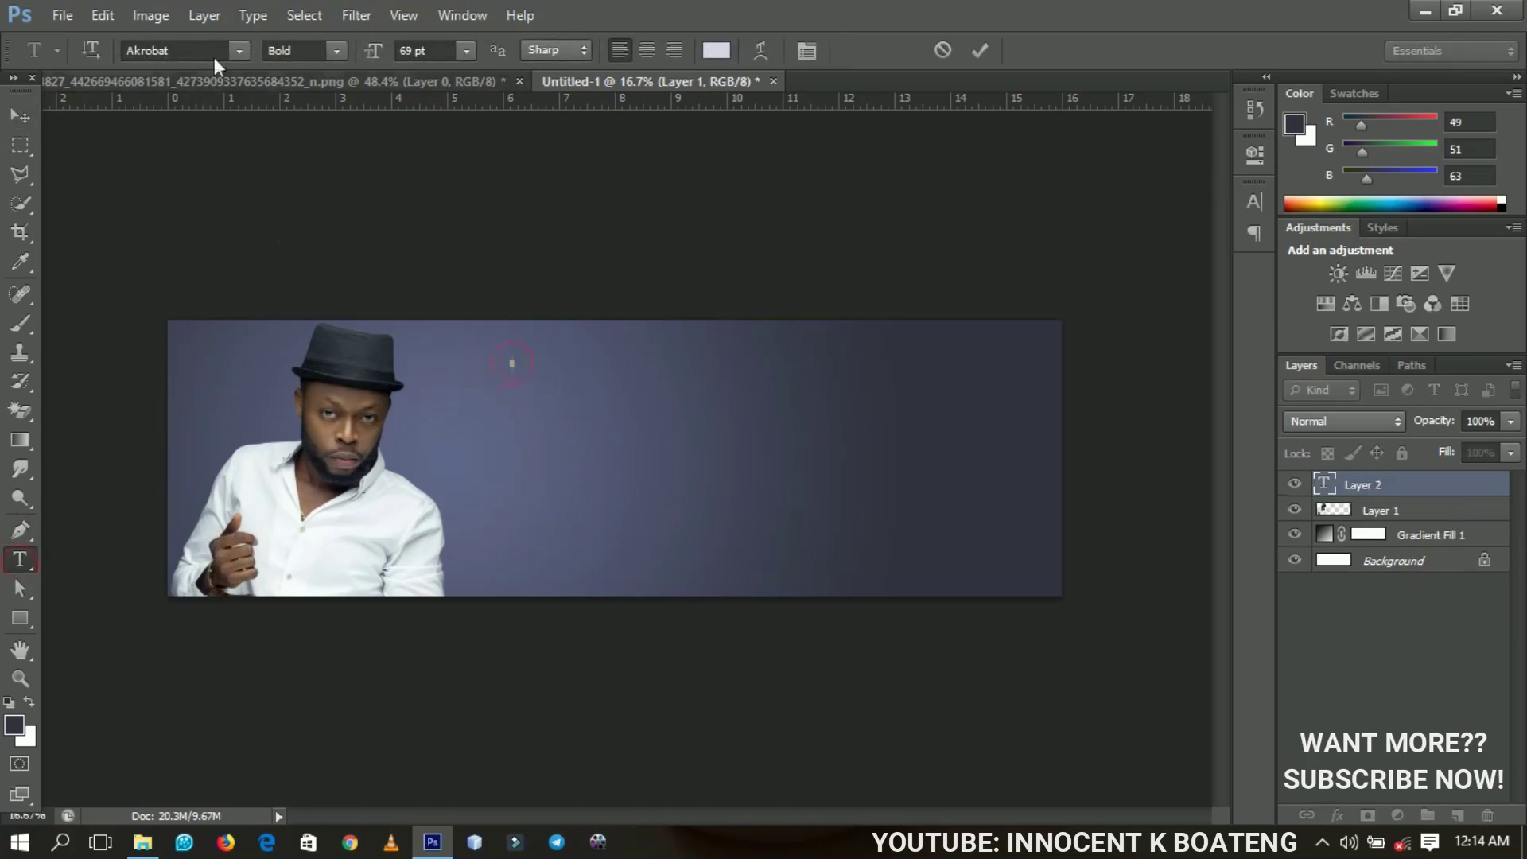
left_click_drag(368, 51, 371, 58)
type("BEST B")
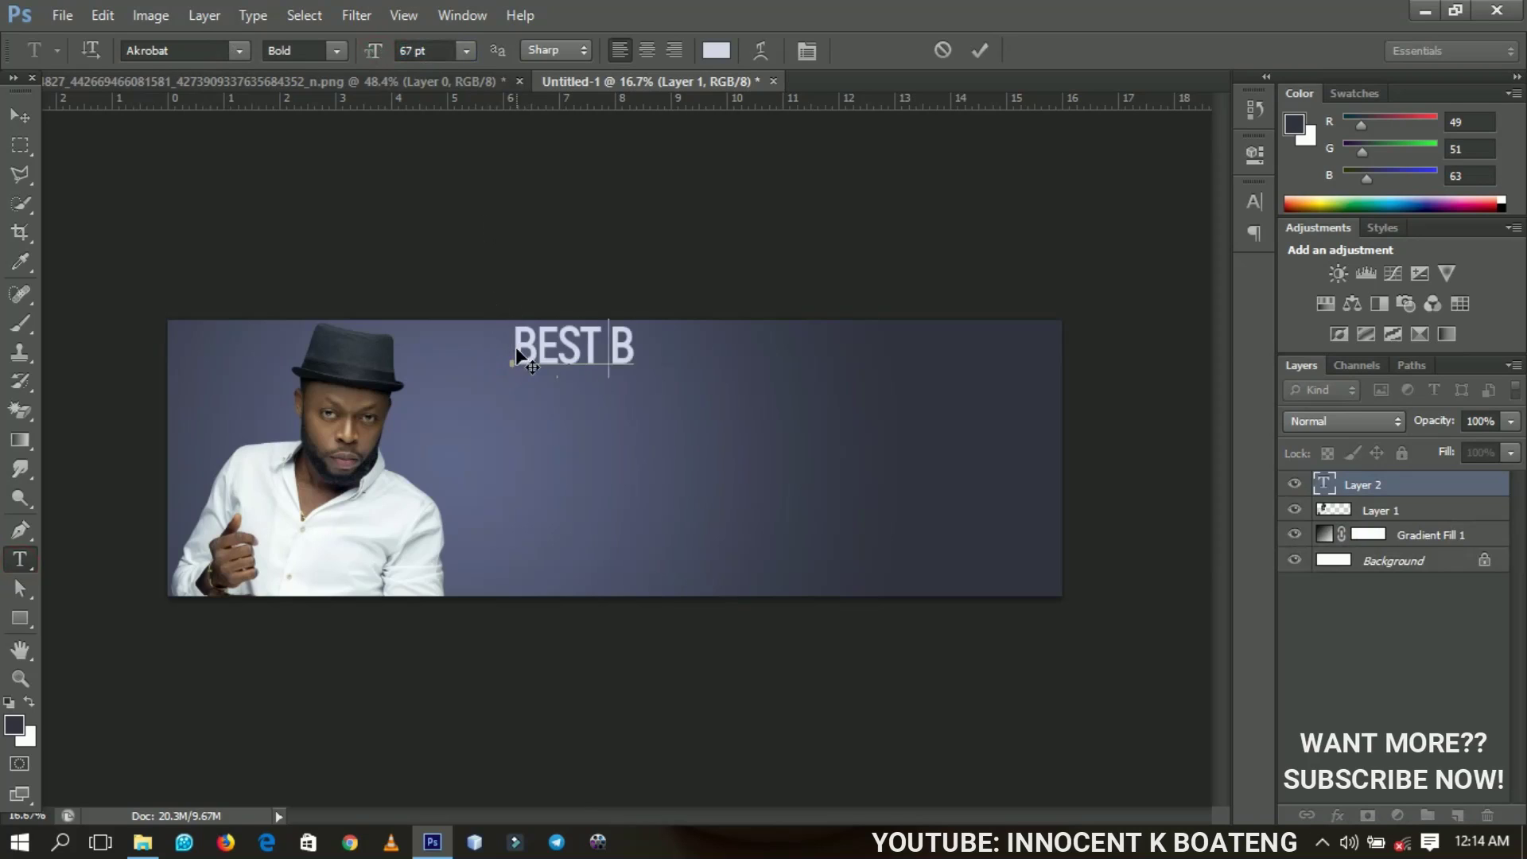
key("BackSpace")
type("COLLECTION")
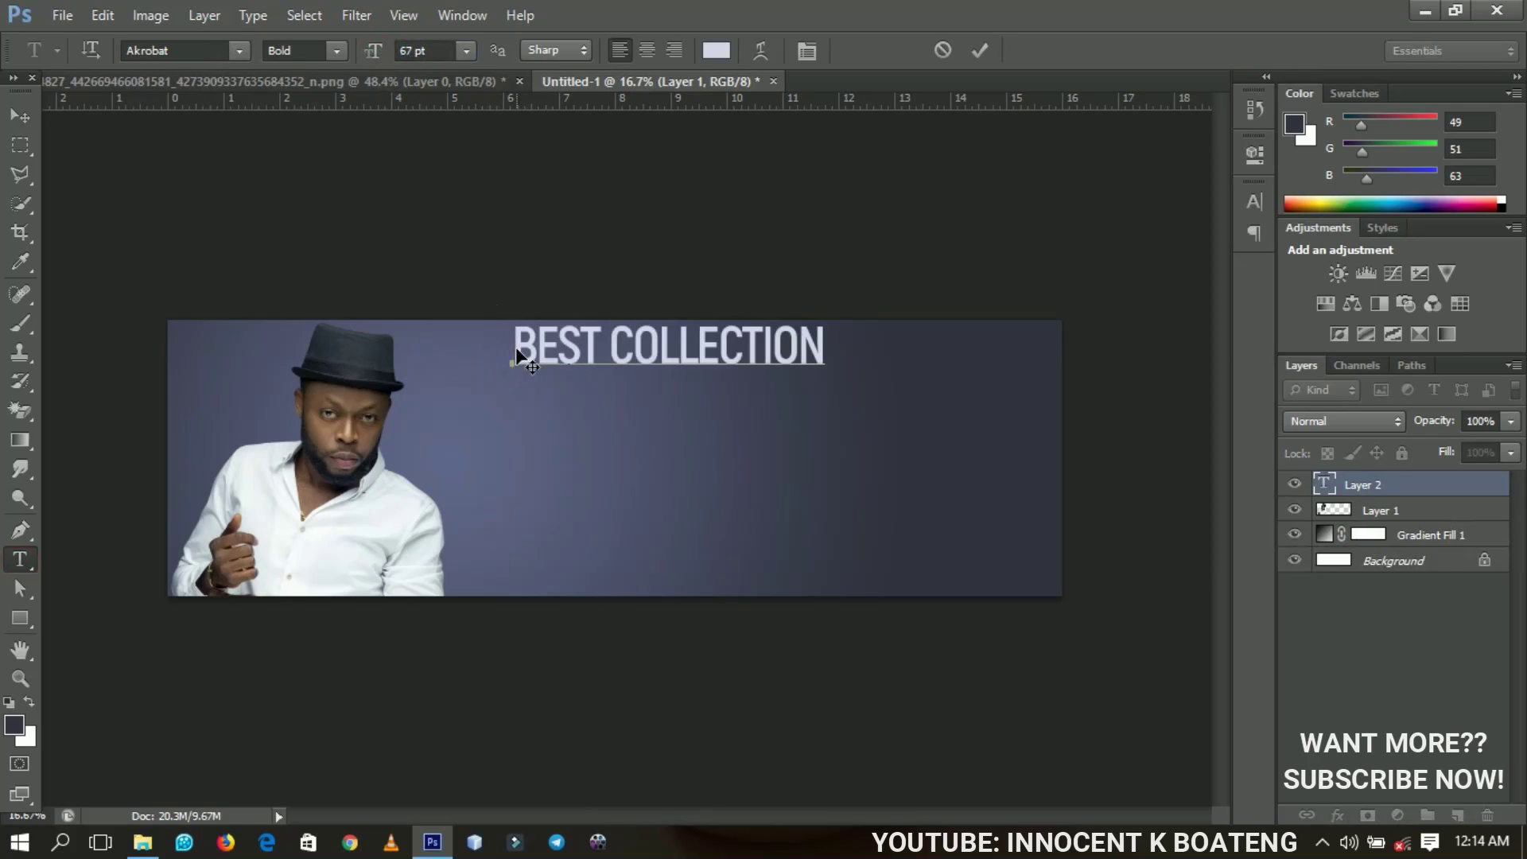
key("ctrl+Return")
- Shrink the headline slightly and move it left and a little down
key("v")
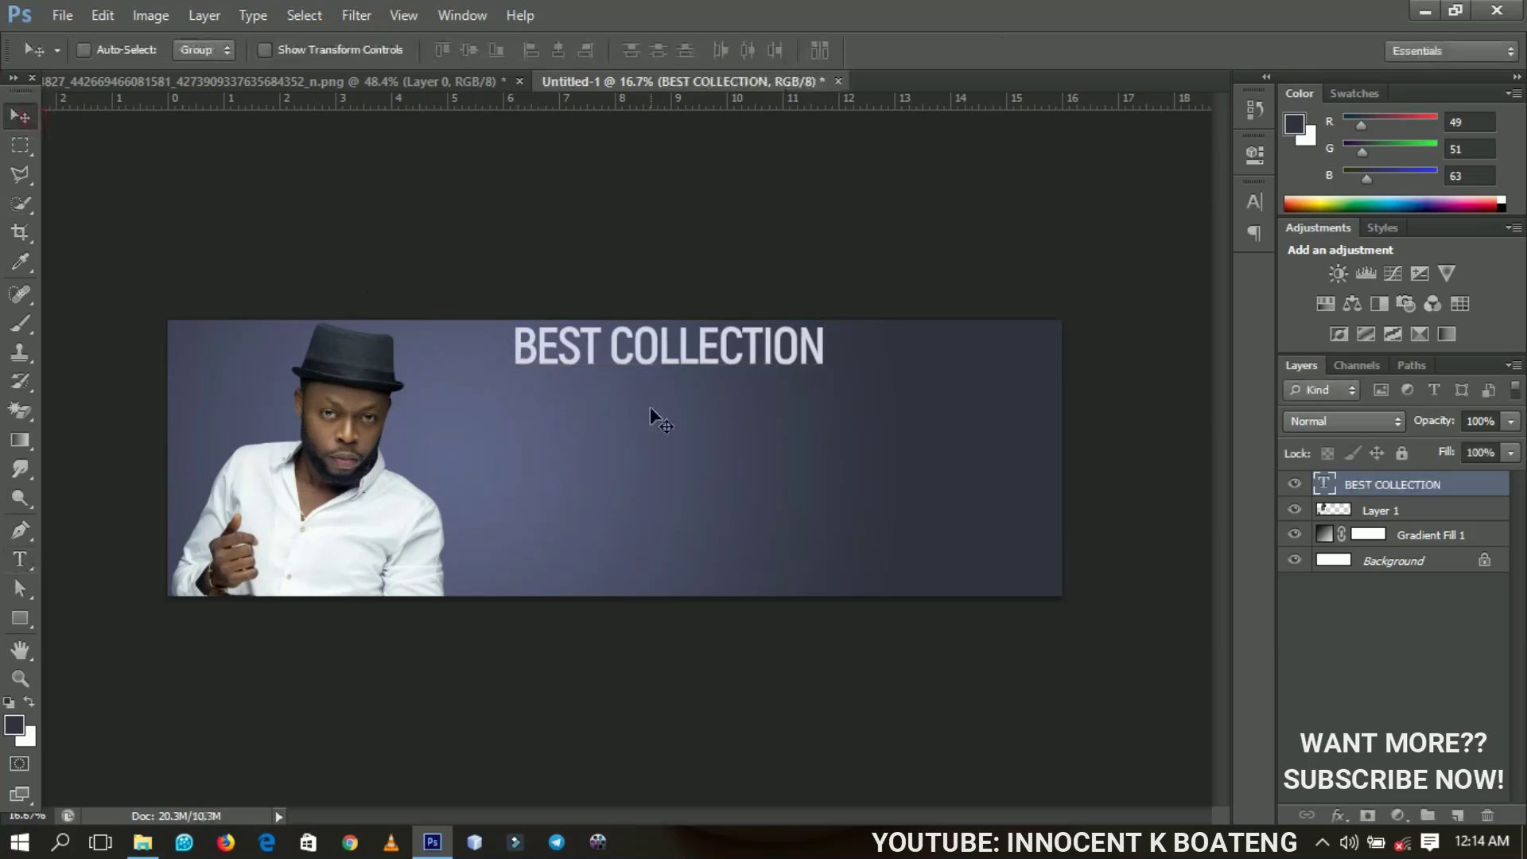
key("ctrl+t")
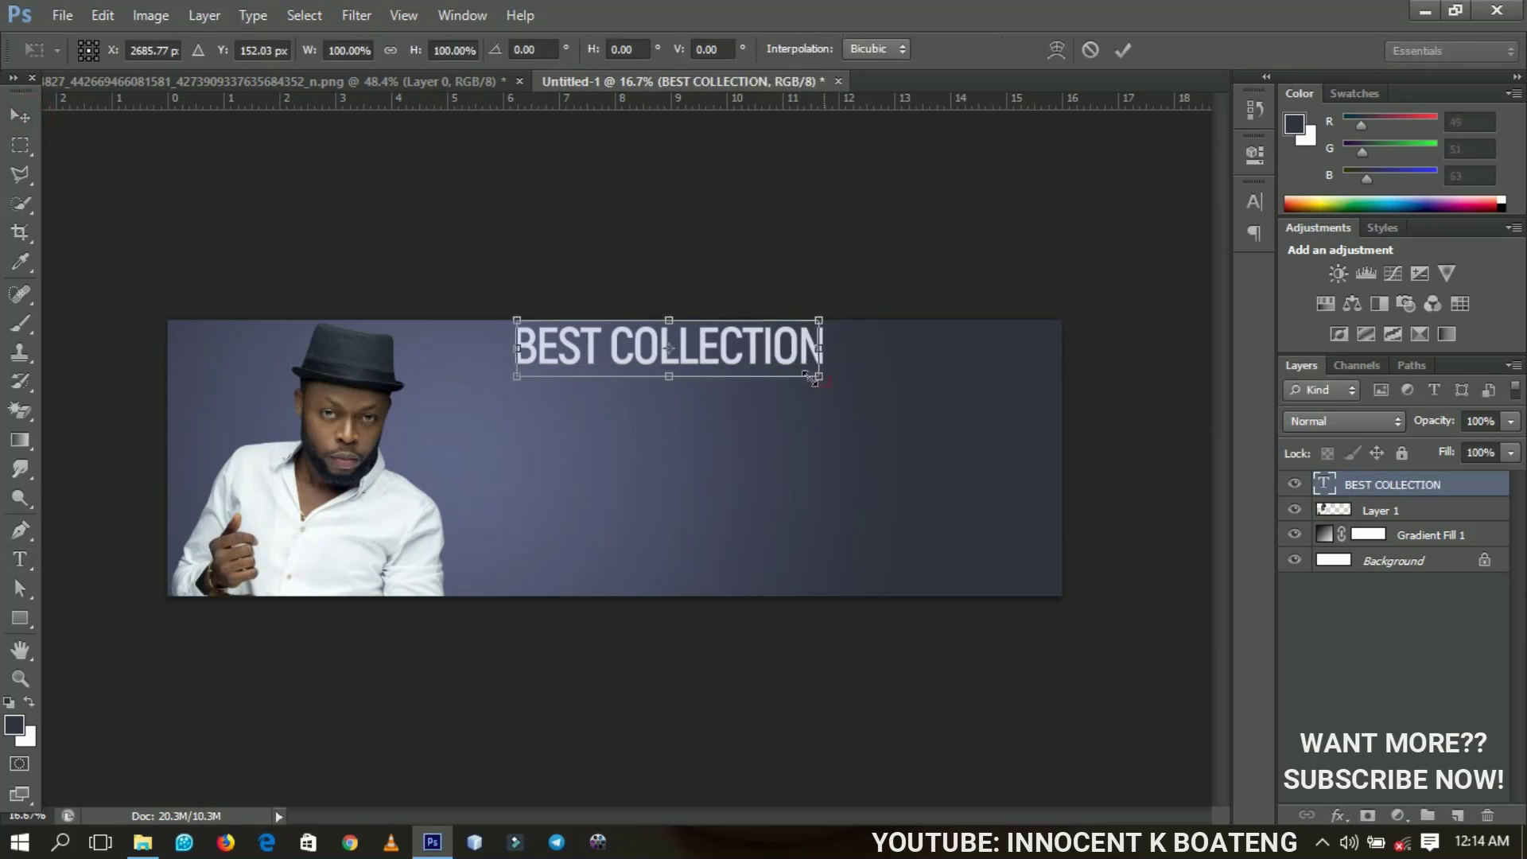
left_click_drag(824, 377, 803, 379)
key("Return")
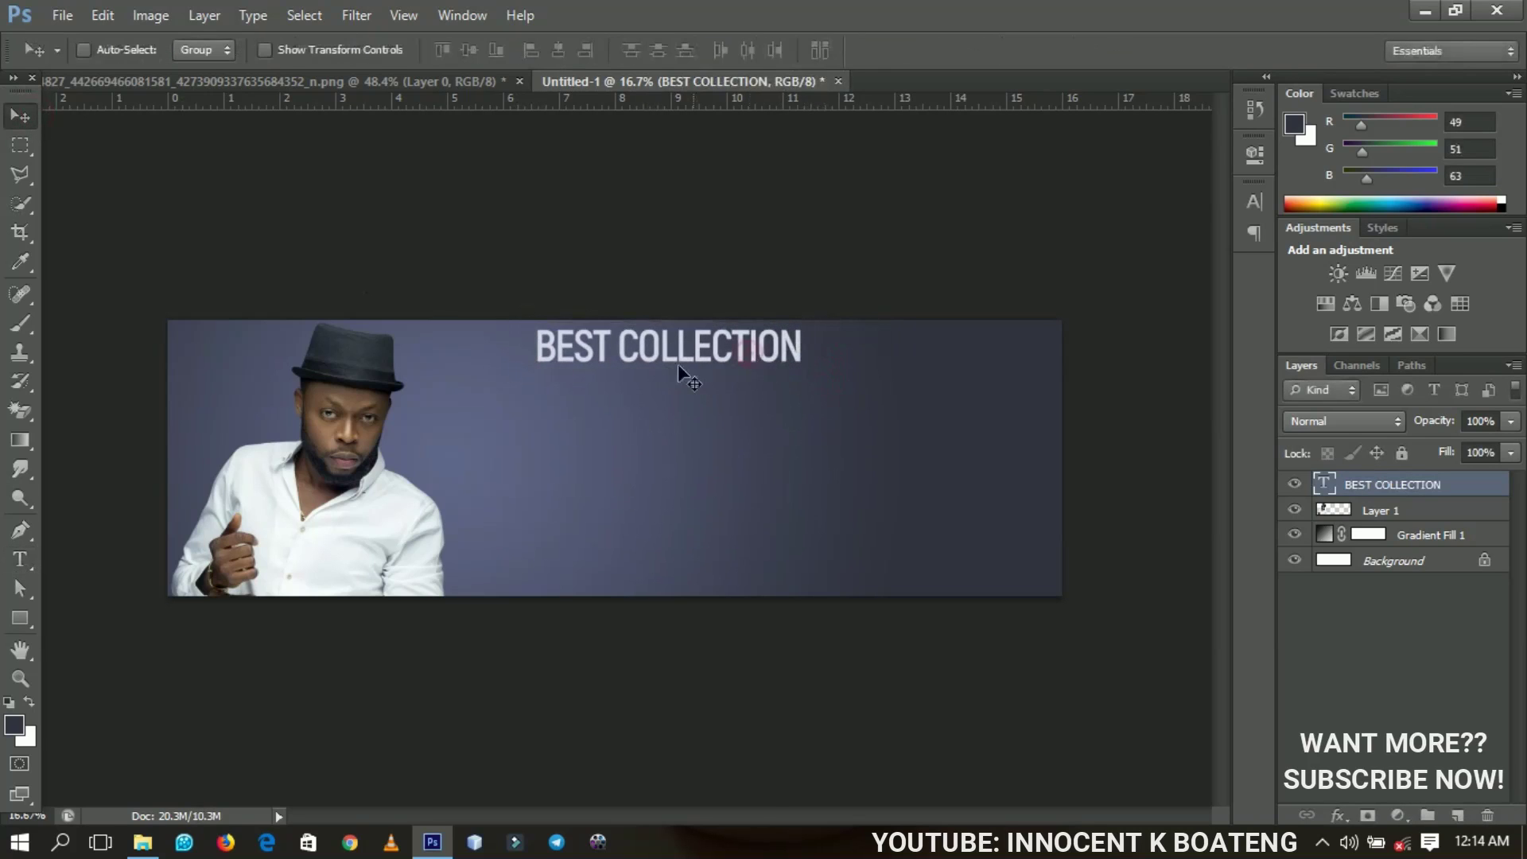
left_click_drag(678, 366, 700, 403)
- Duplicate the headline below it and retype the copy as 'FOR MEN'
key("ctrl+j")
key("Down")
key("Down")
key("Down")
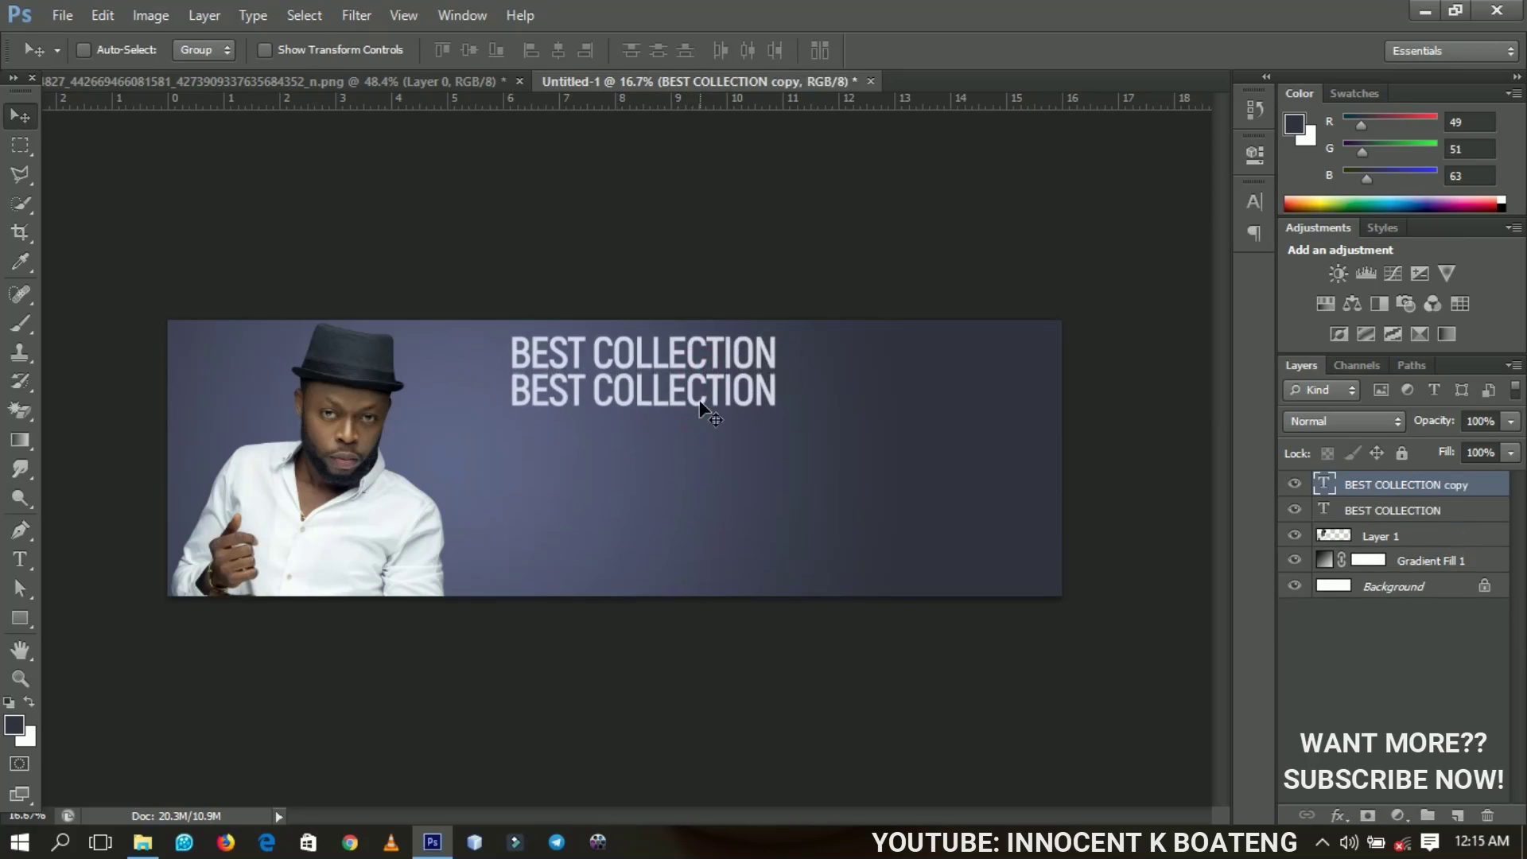
key("t")
triple_click(700, 398)
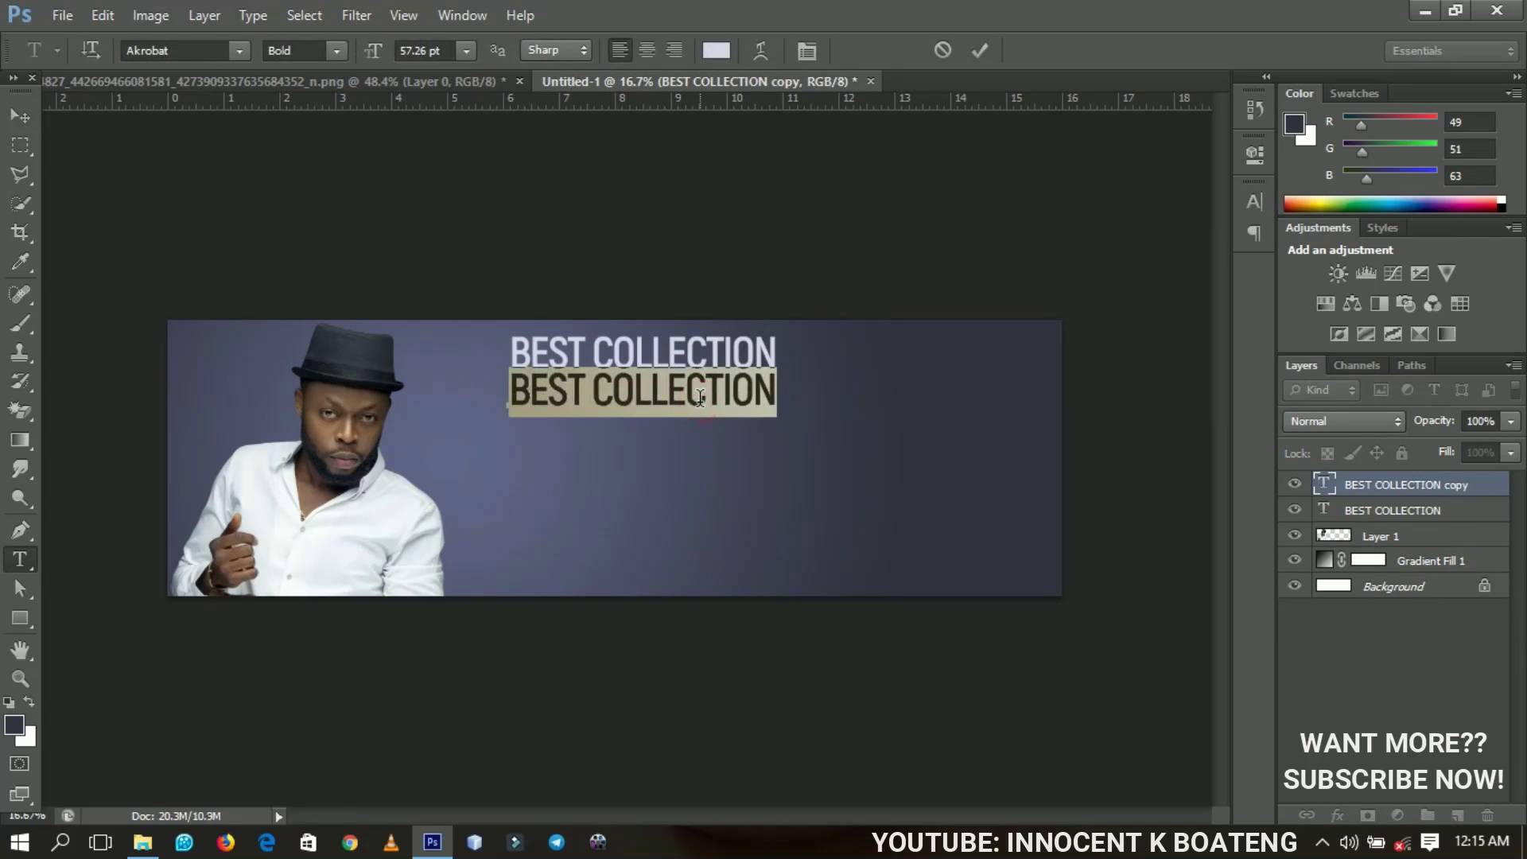
type("FOR")
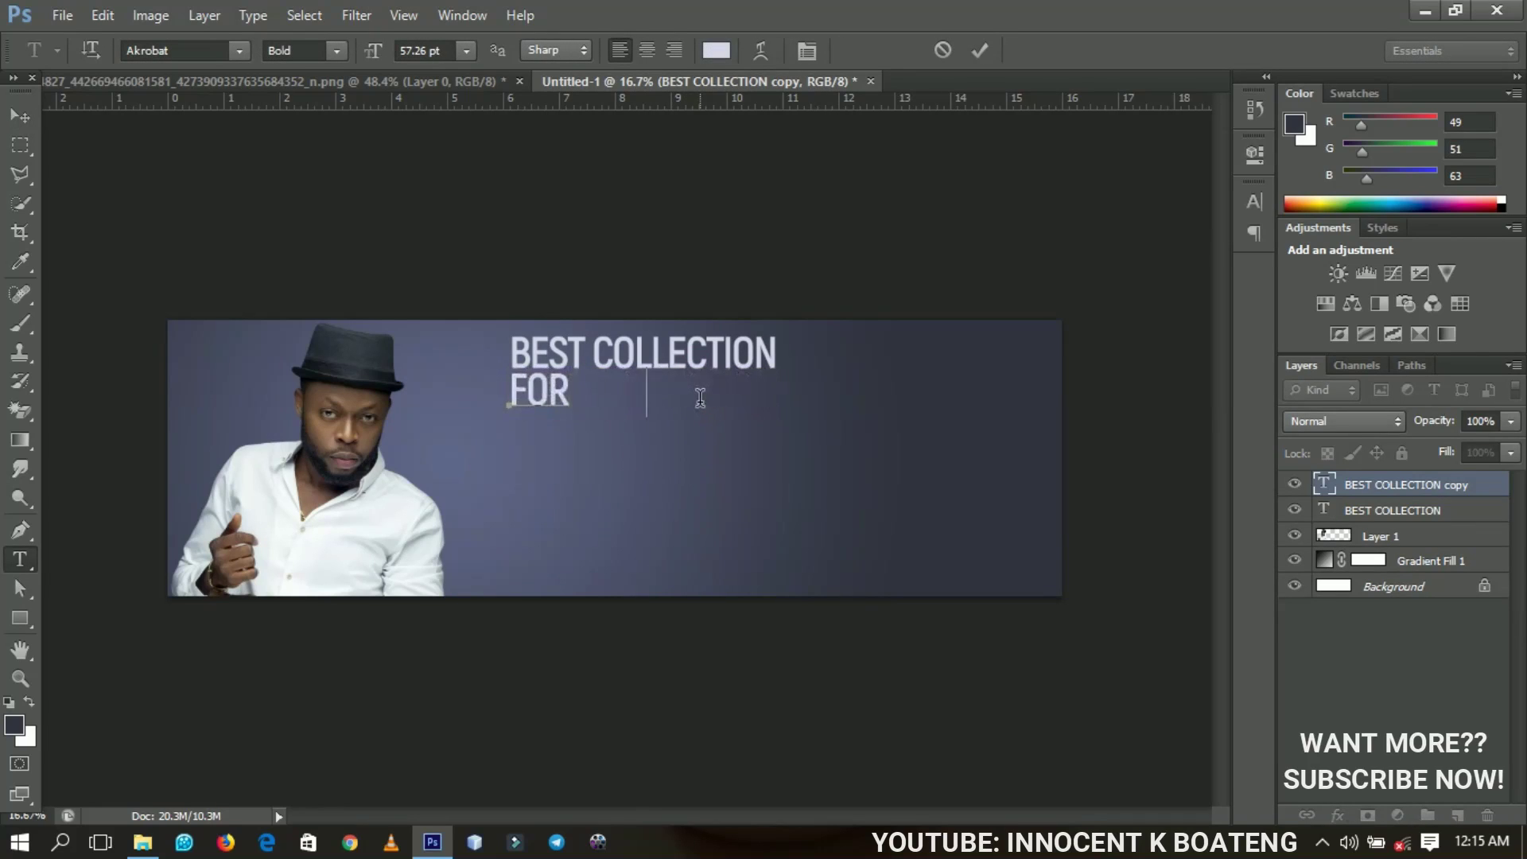
type(" MEN")
- Colour the word MEN yellow #ffcc00 and commit the text
left_click_drag(582, 400, 649, 397)
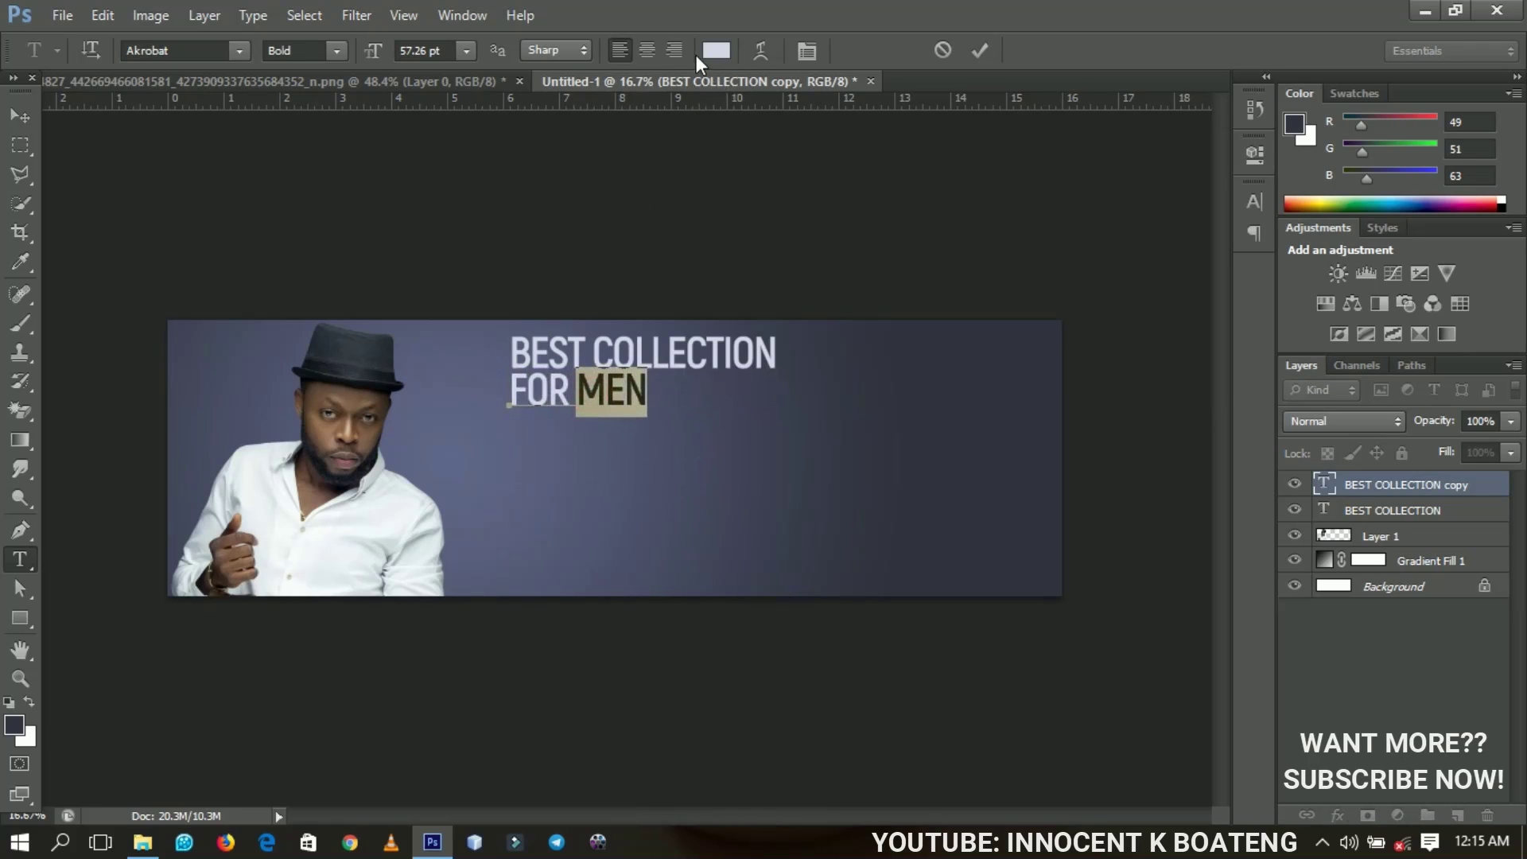
left_click(714, 51)
left_click(866, 435)
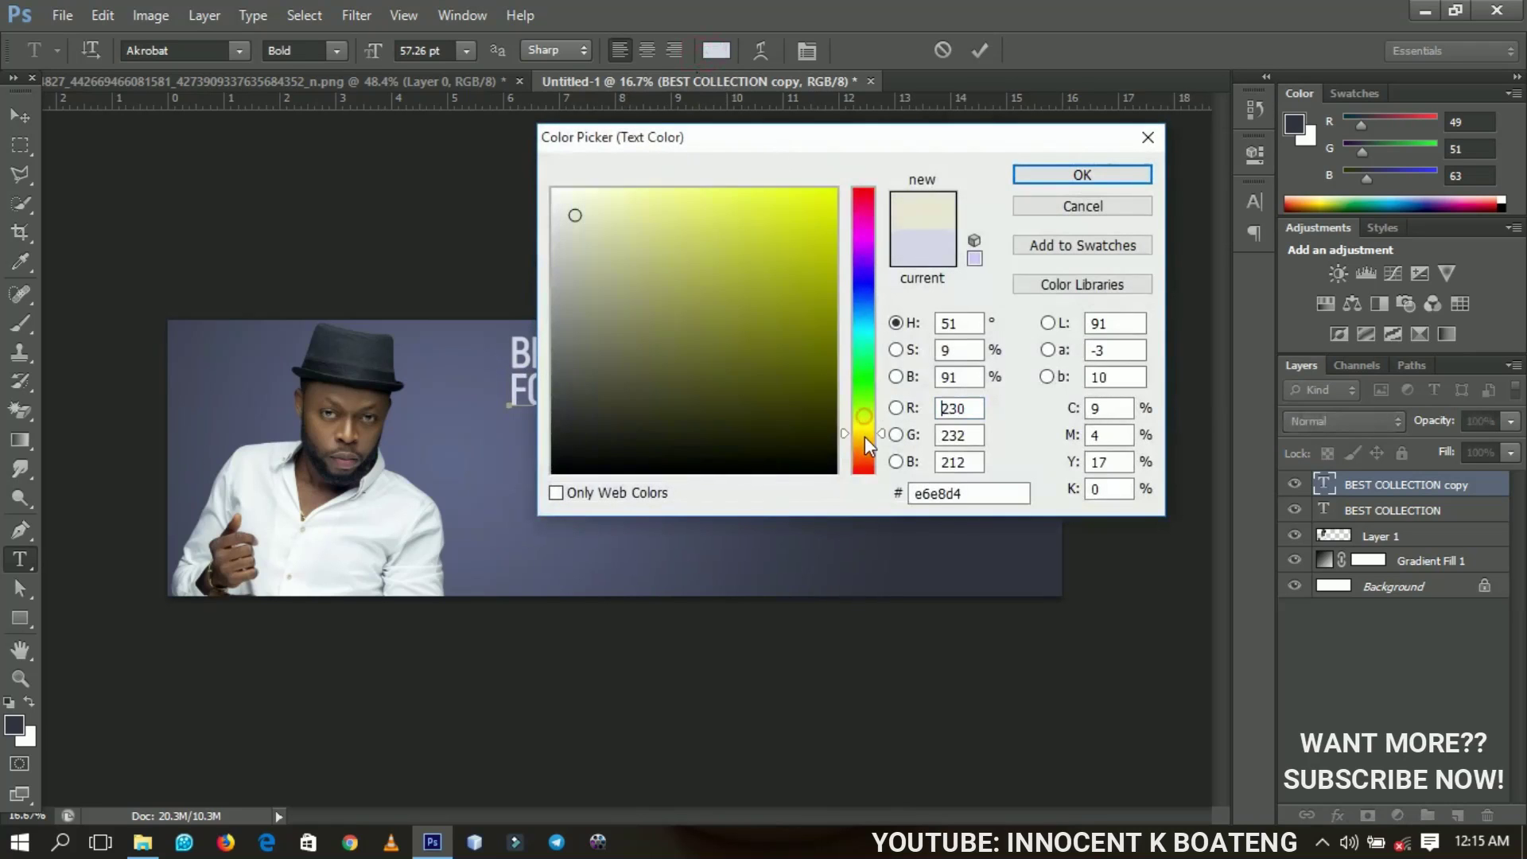
left_click_drag(865, 437, 866, 438)
left_click(808, 341)
left_click_drag(808, 340, 838, 190)
left_click_drag(853, 137, 1036, 302)
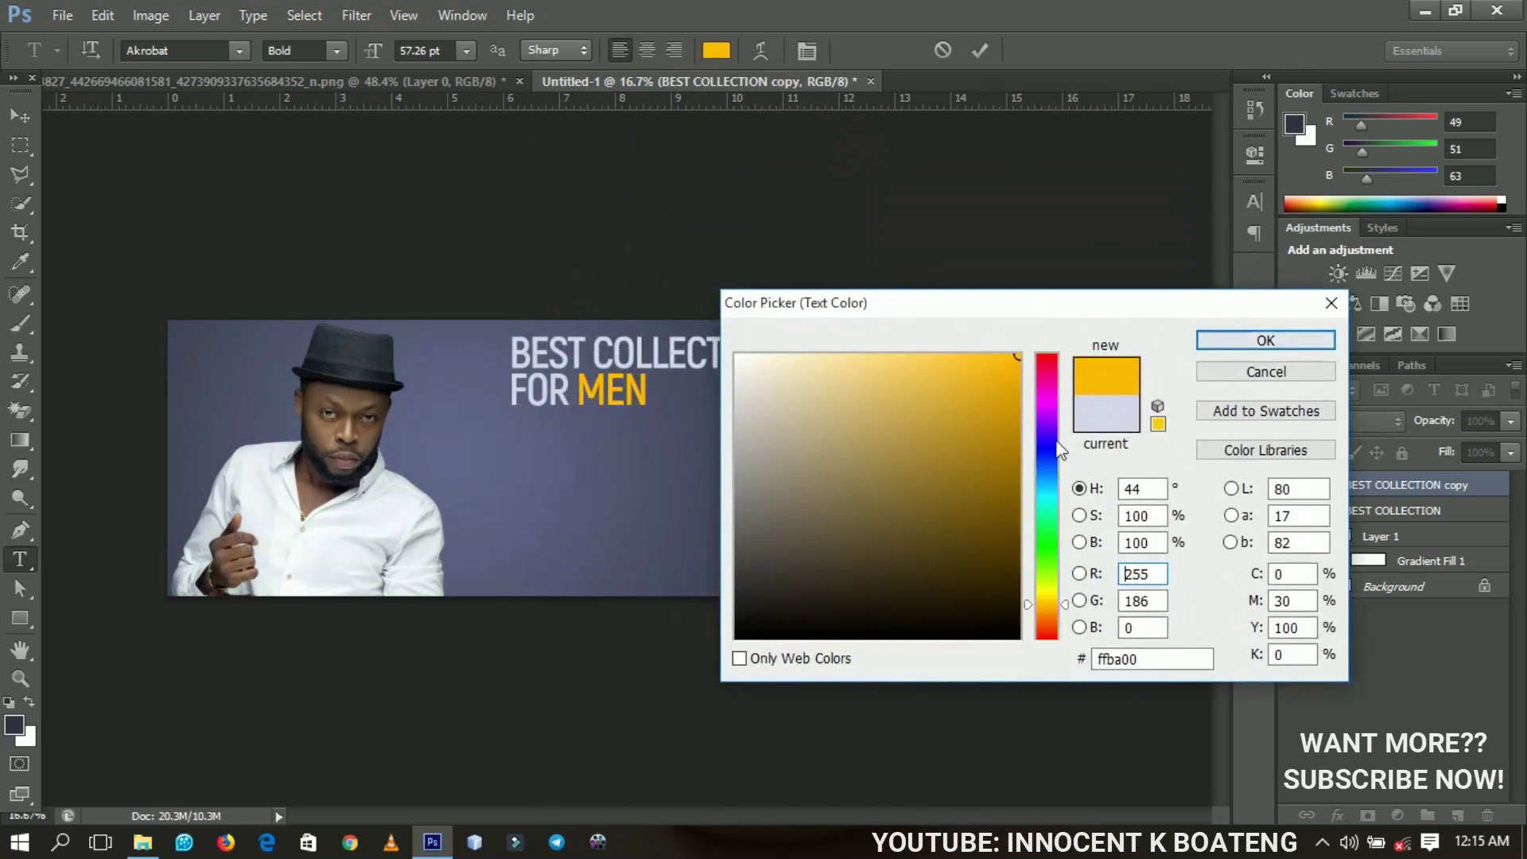
left_click_drag(1047, 606, 1047, 600)
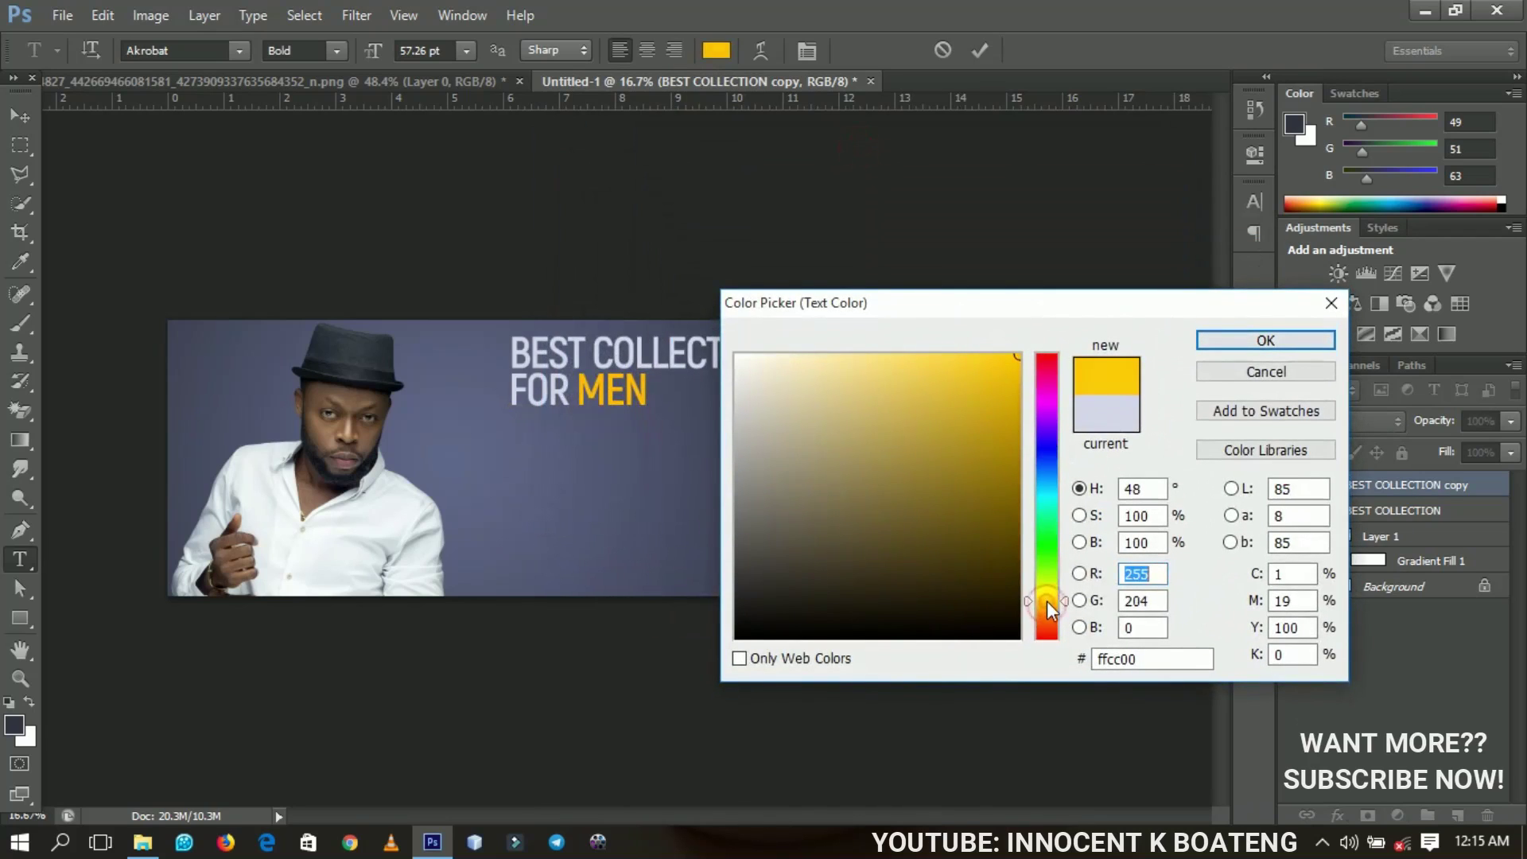
left_click(1255, 350)
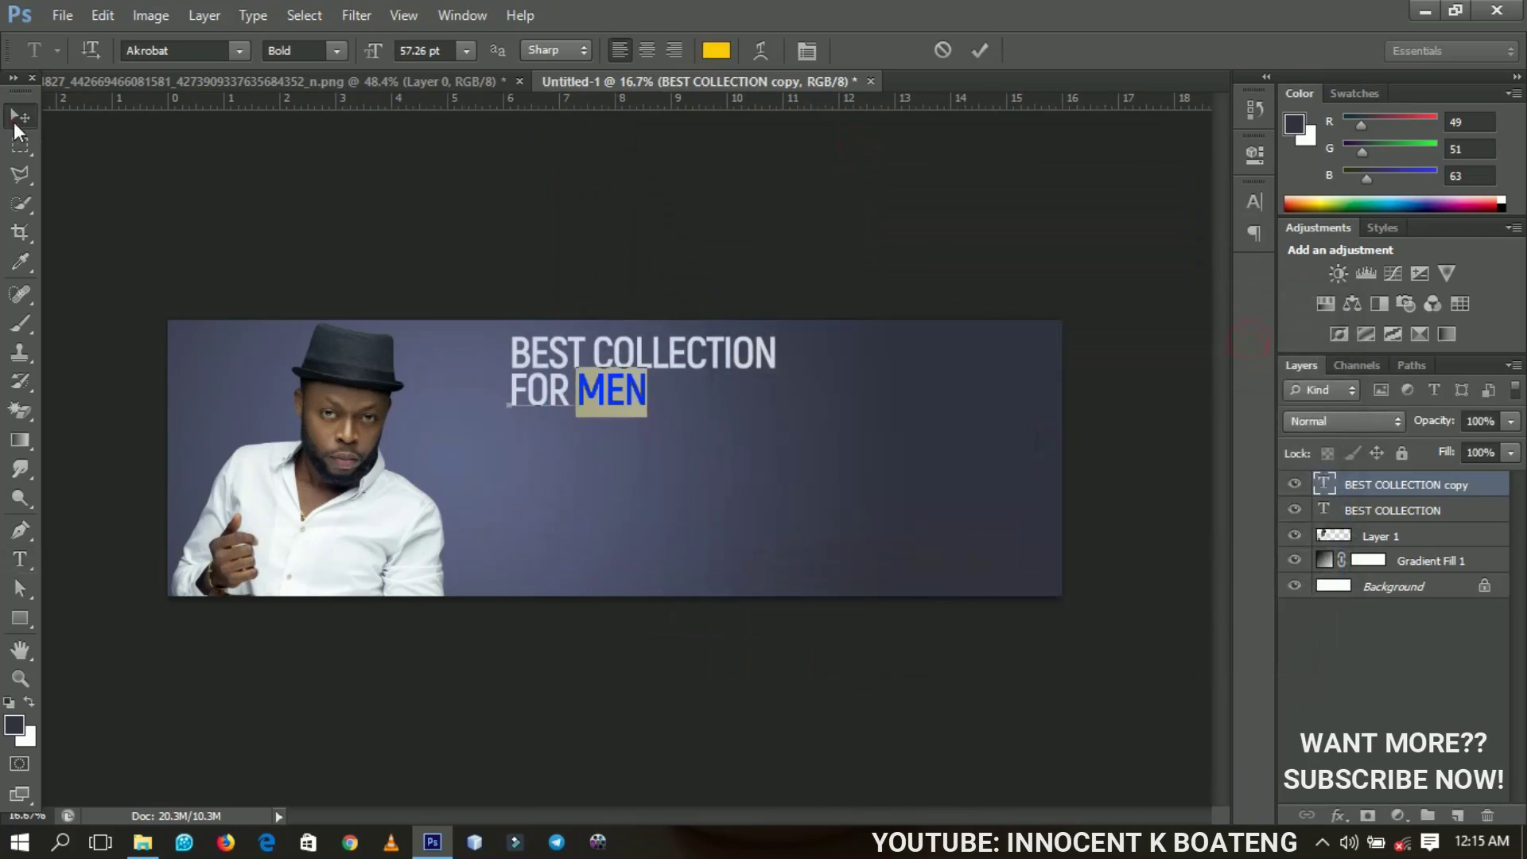
left_click(16, 119)
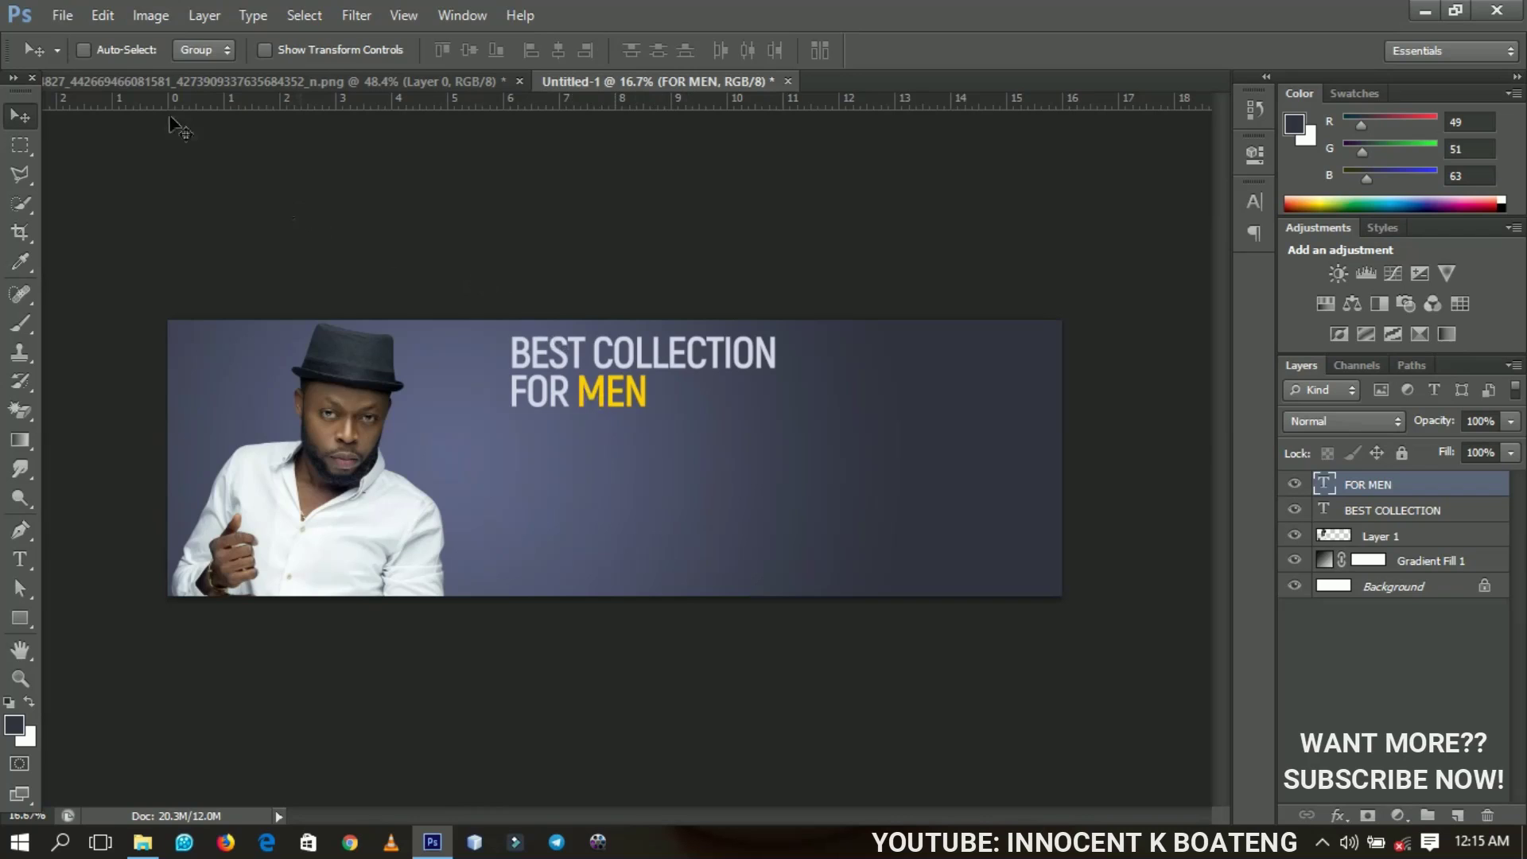
- Place the white Diamond perfume bottle from Desktop > Perfume into the banner
left_click(62, 15)
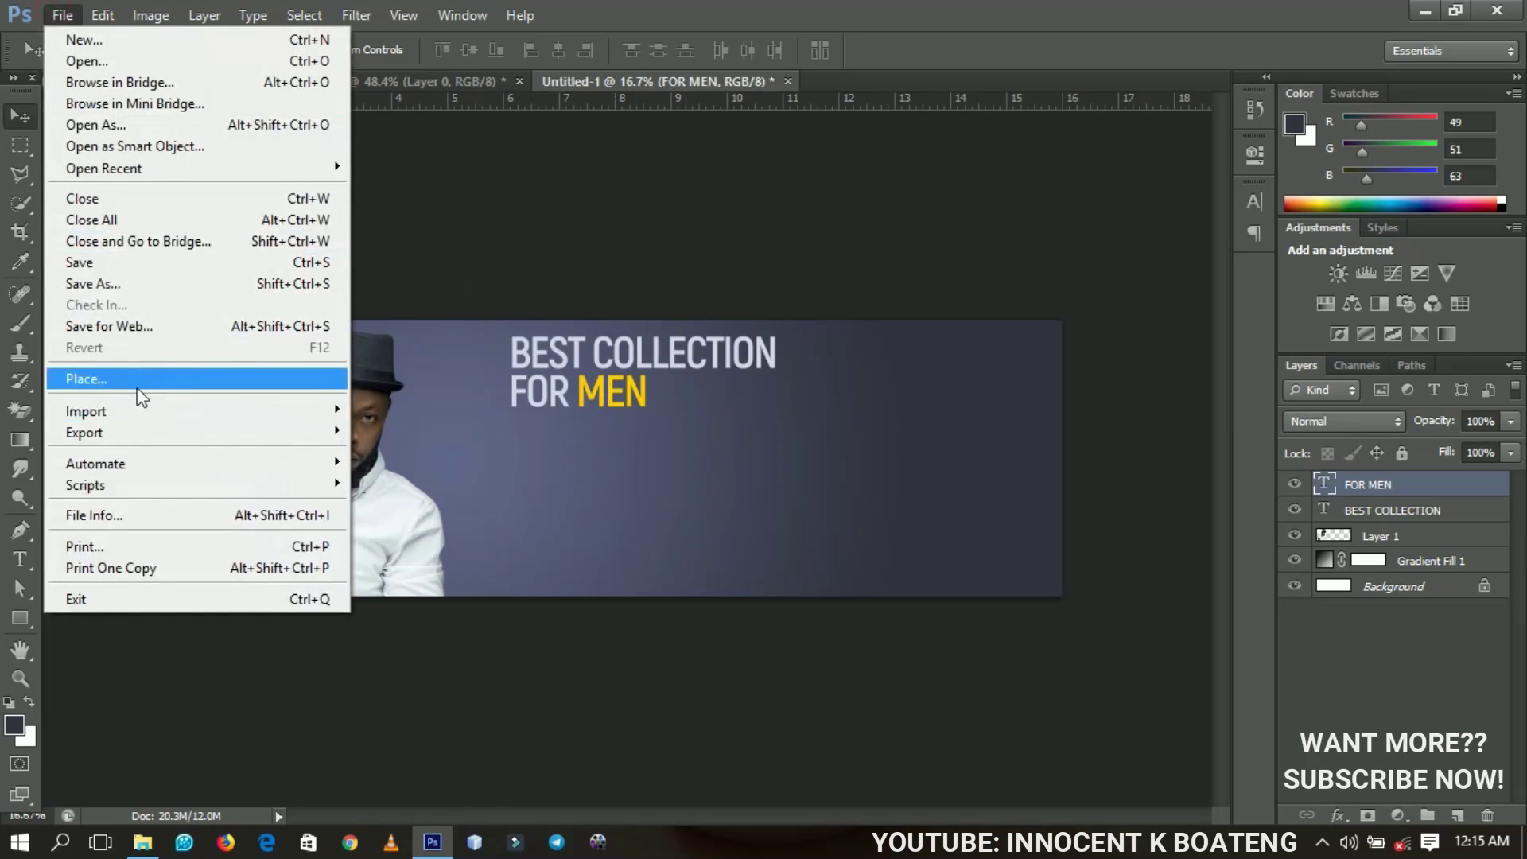
left_click(139, 385)
left_click(766, 273)
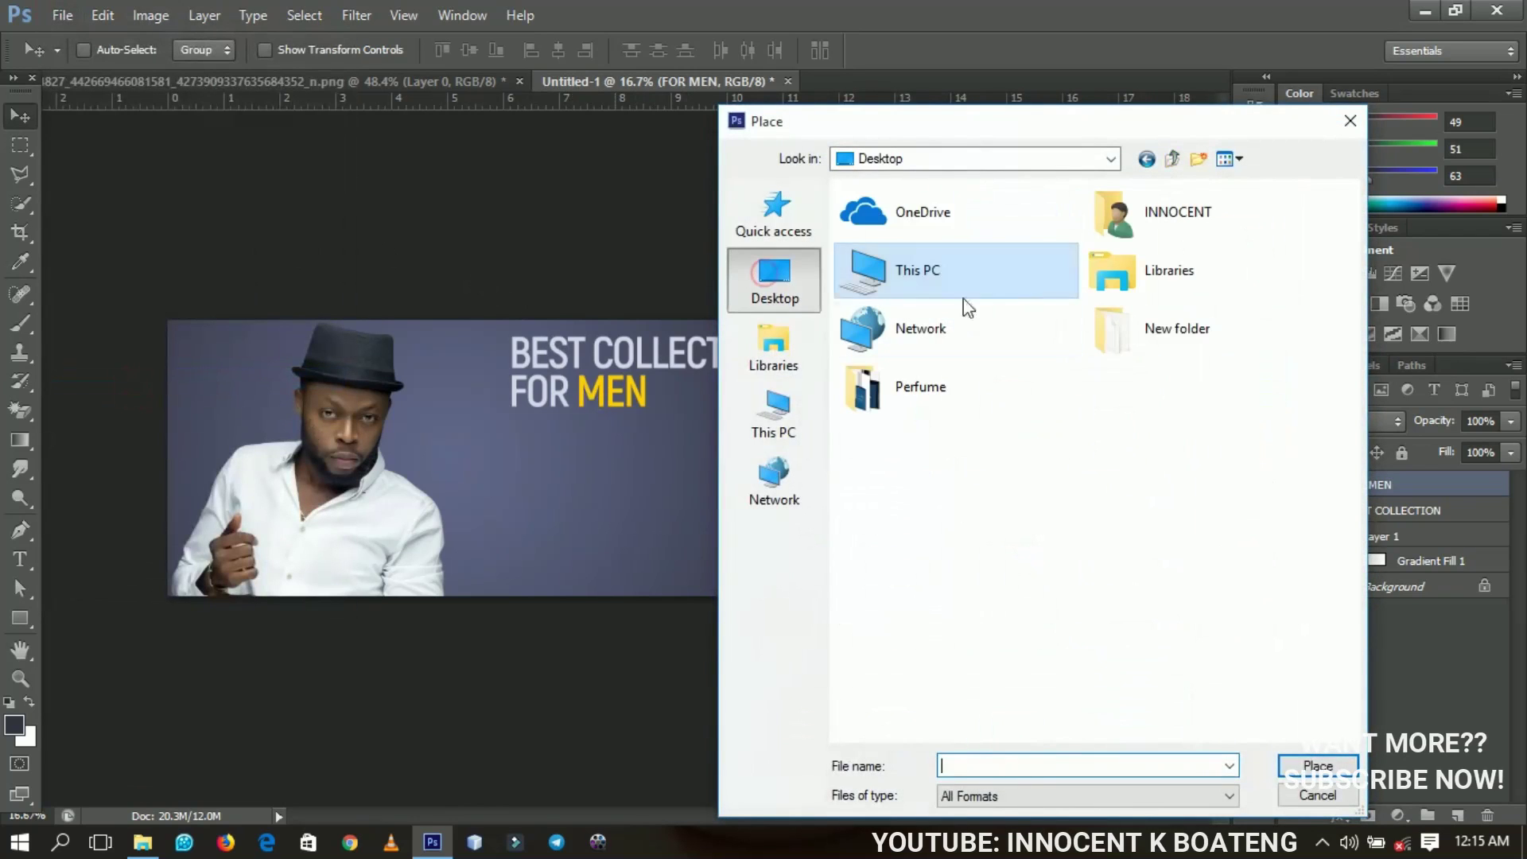
double_click(906, 400)
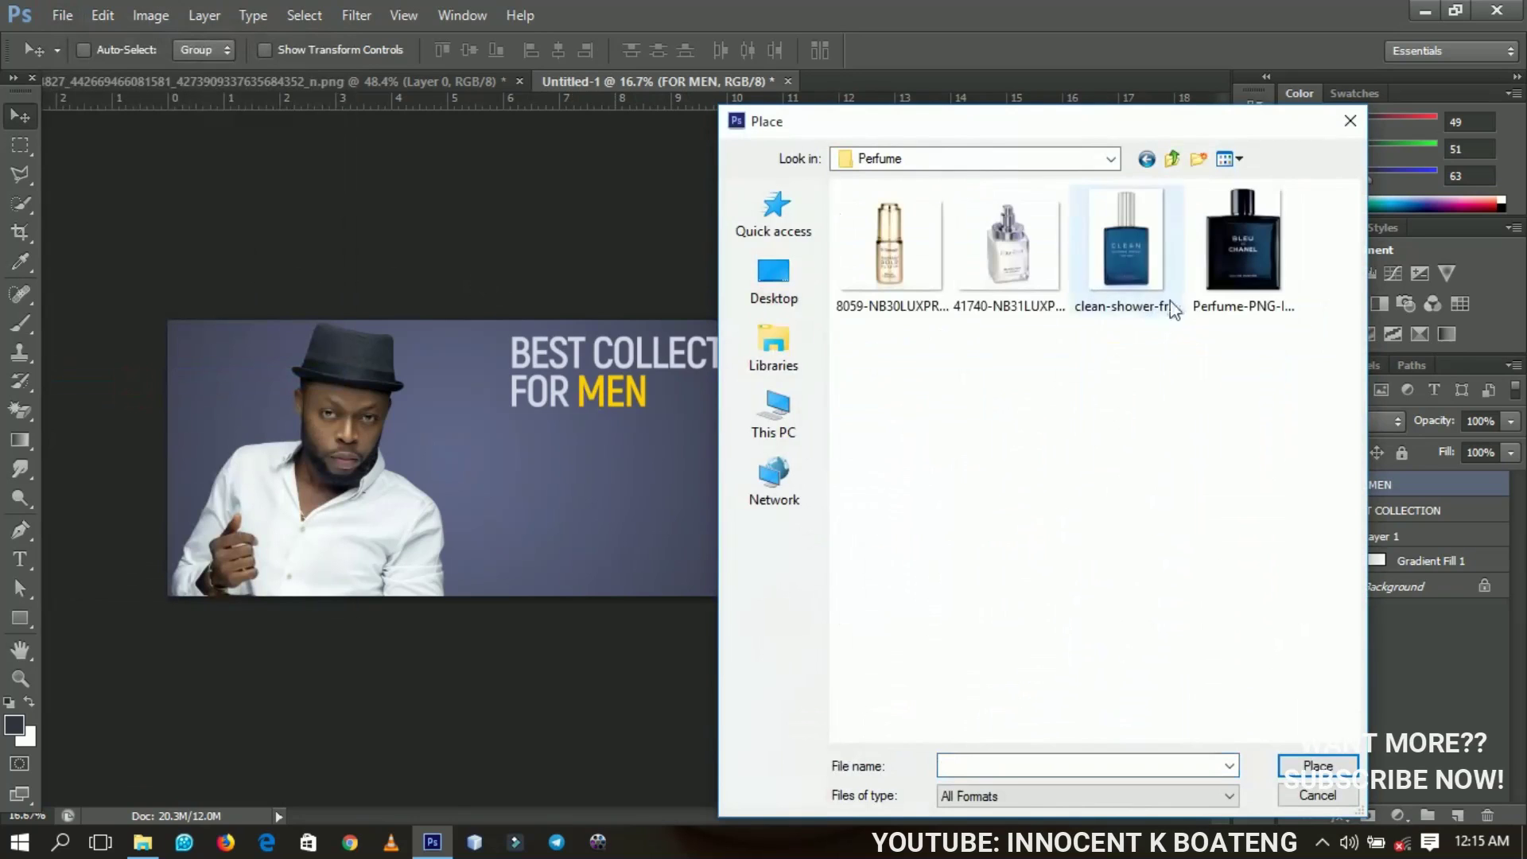
double_click(995, 265)
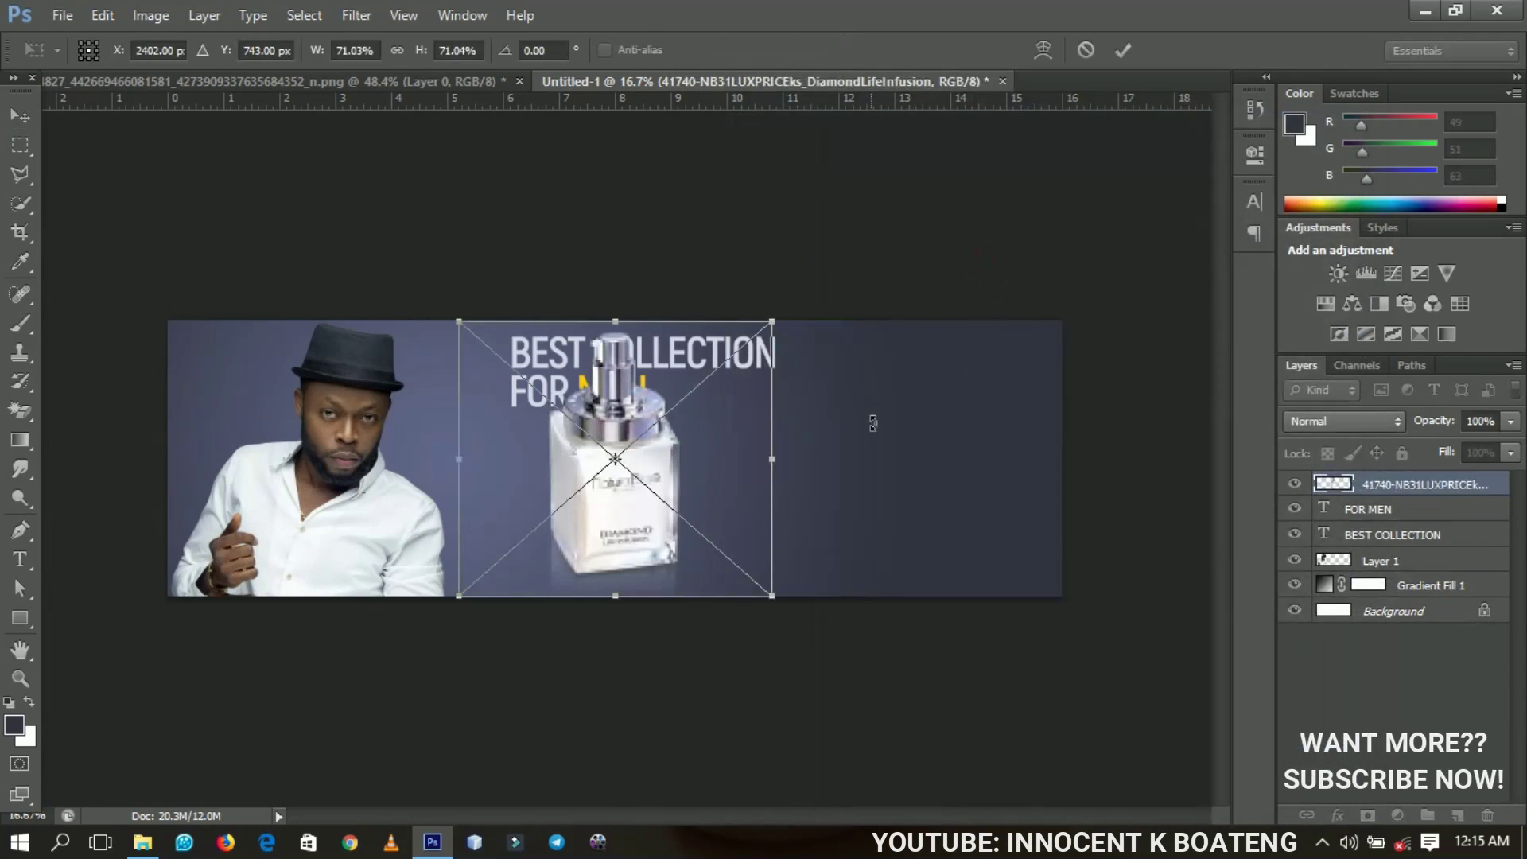
double_click(724, 440)
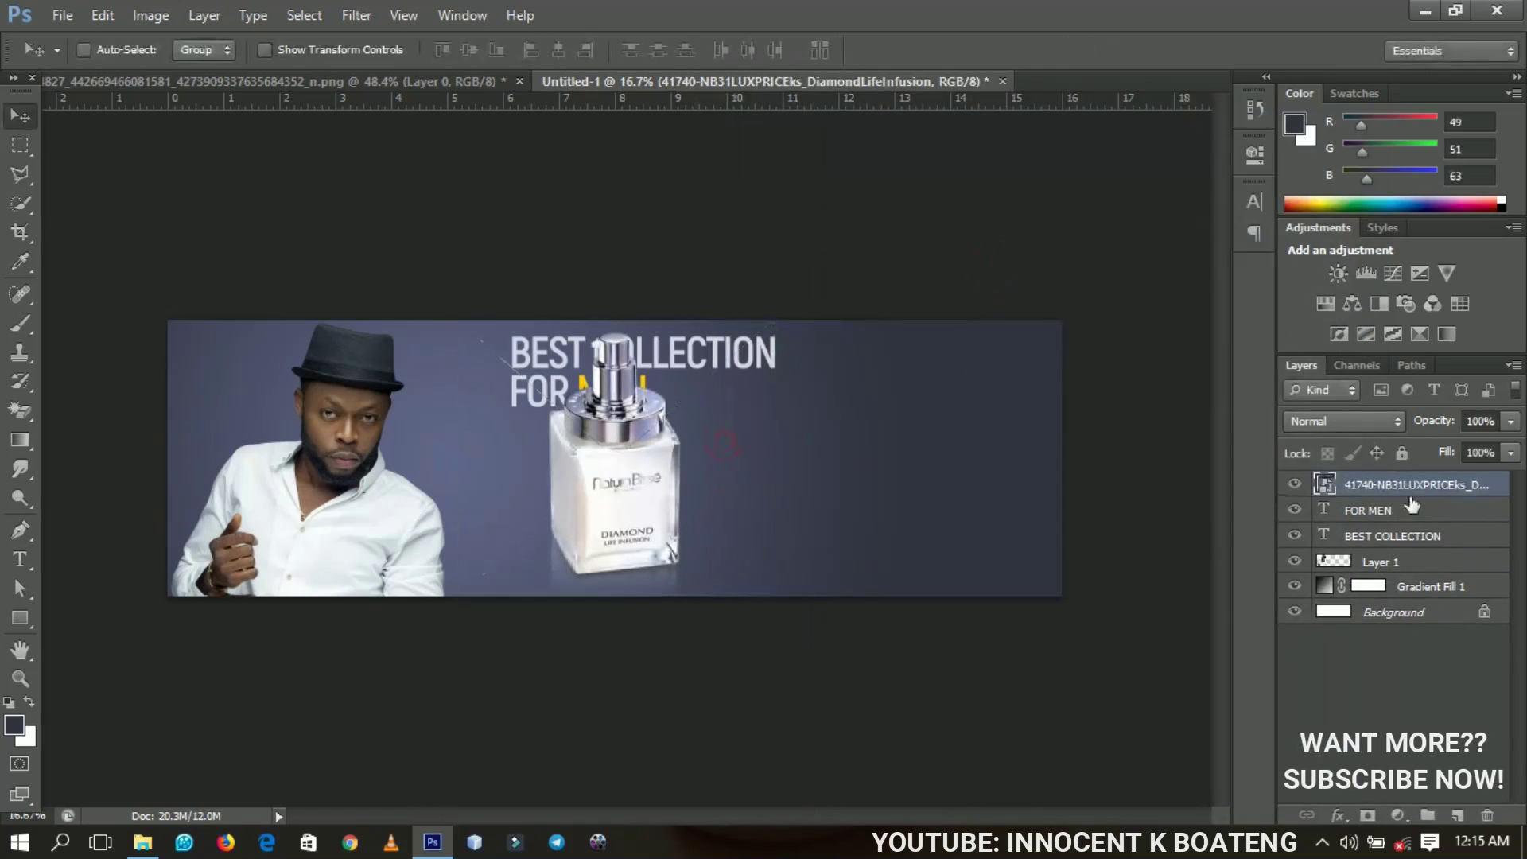
- Rasterize the bottle layer, move it right, and add a horizontal guide at its base
right_click(1388, 485)
left_click(1209, 278)
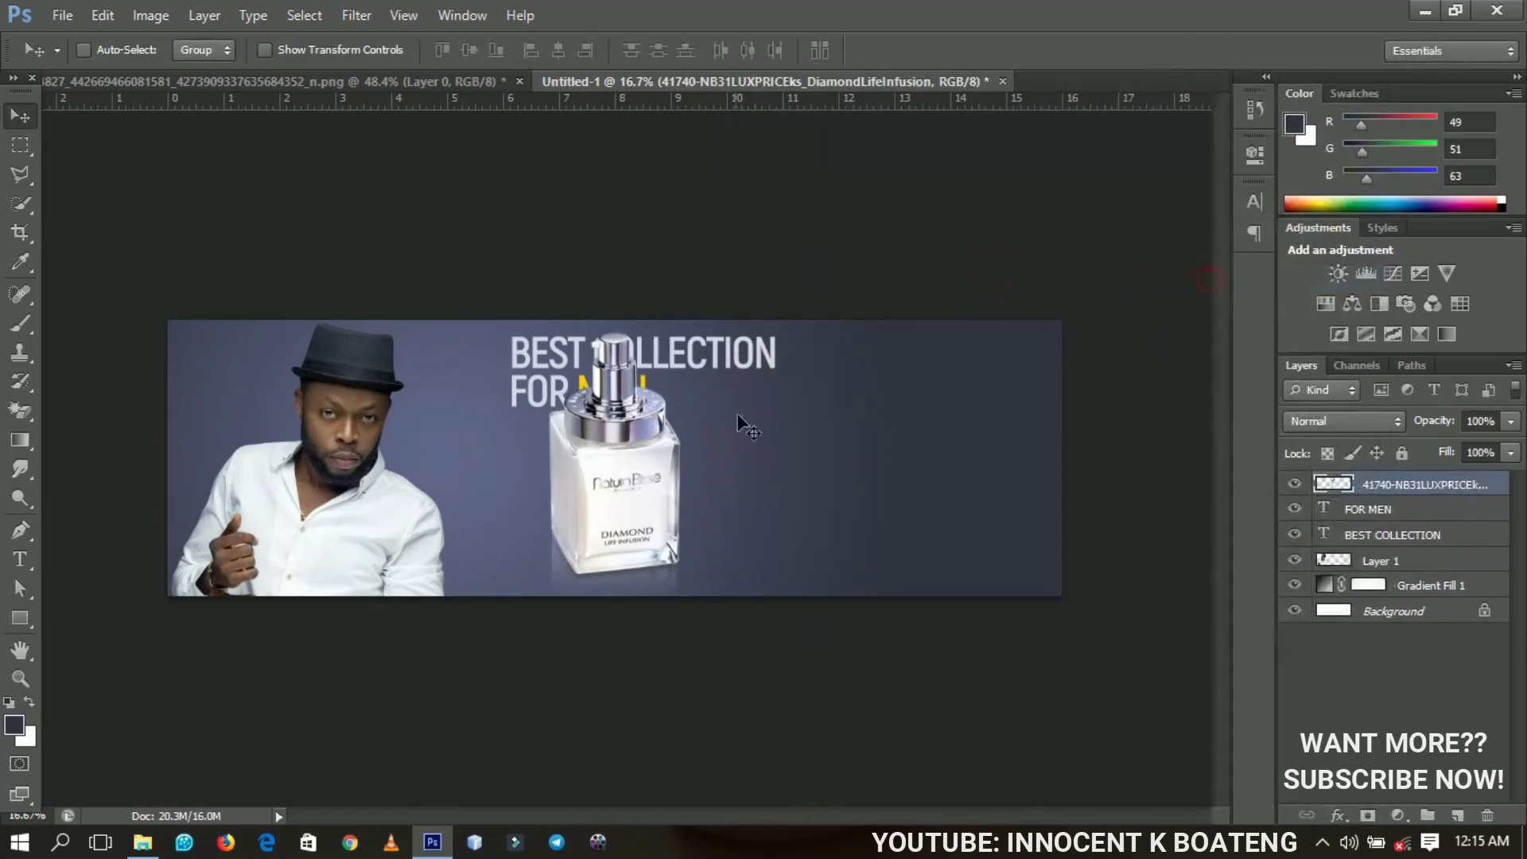
left_click_drag(737, 422, 952, 433)
left_click_drag(857, 100, 867, 583)
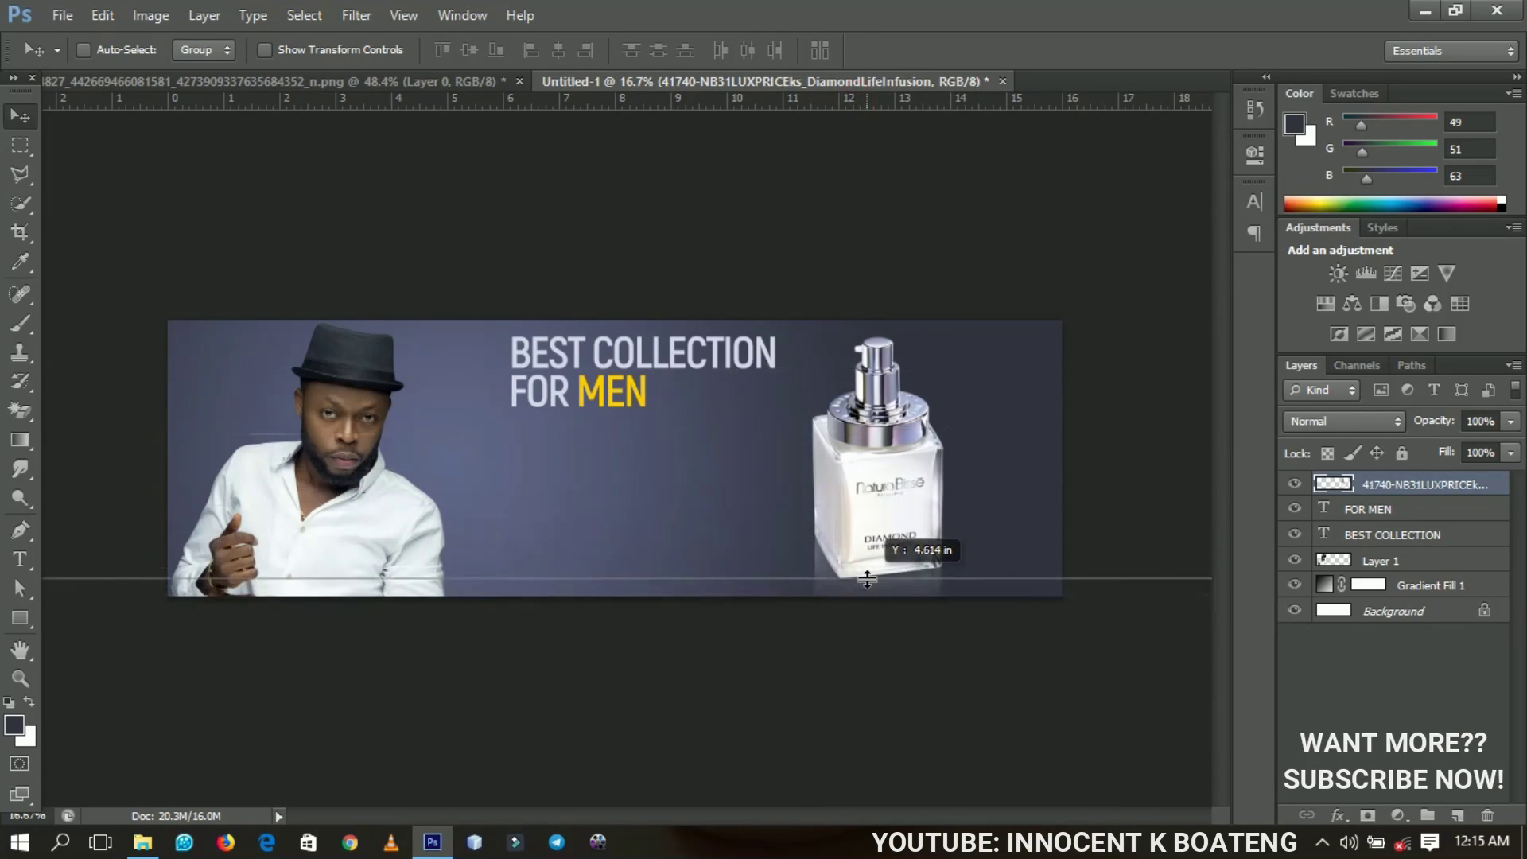
left_click_drag(867, 579, 870, 582)
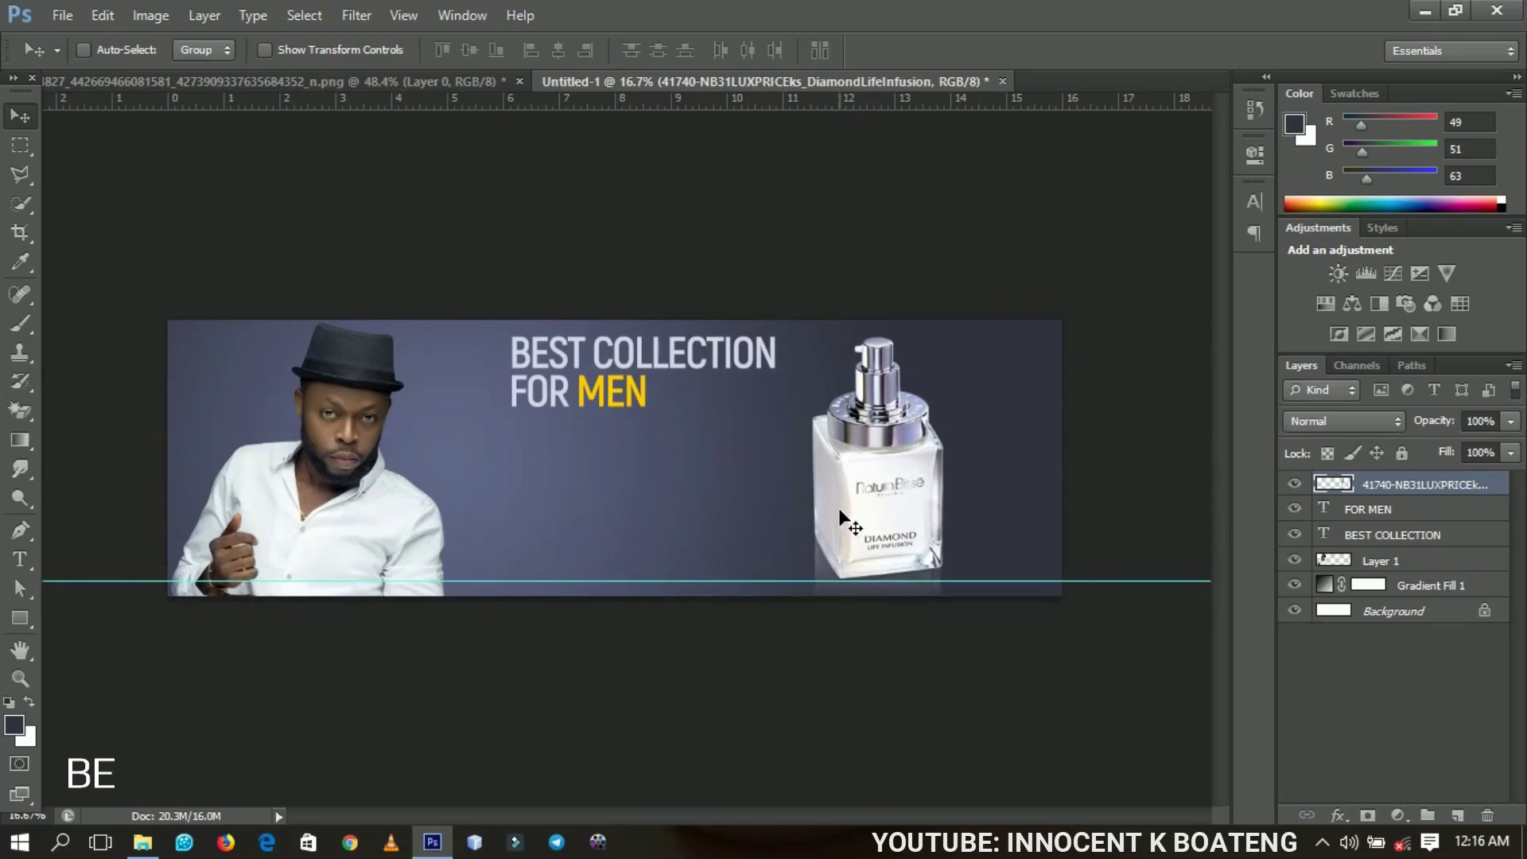
- Place the Platinum Gold Elixir bottle at about 39% beside the white bottle
left_click(62, 15)
left_click(92, 379)
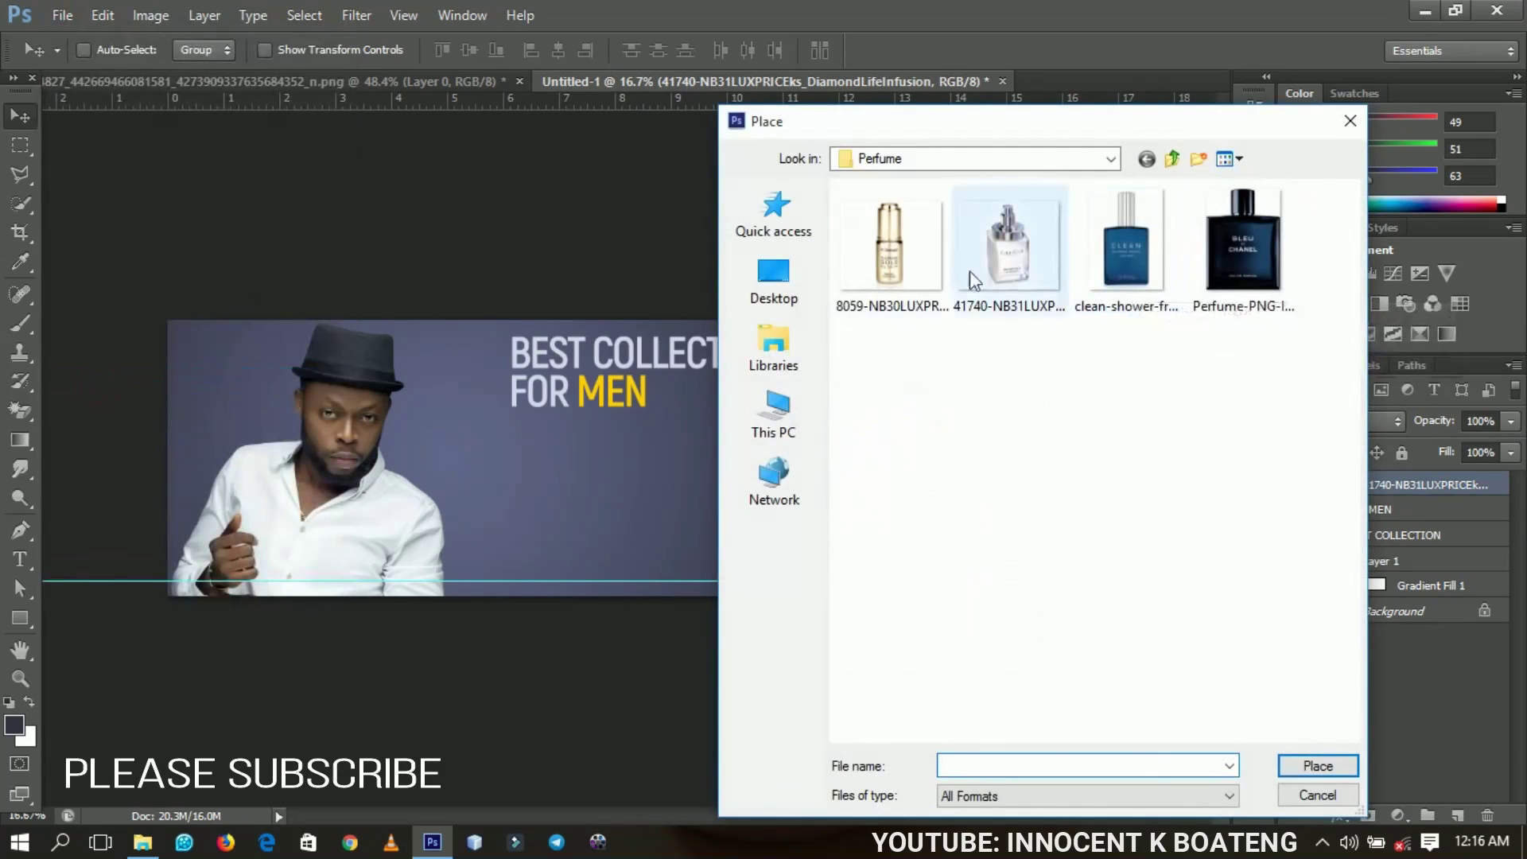
double_click(918, 278)
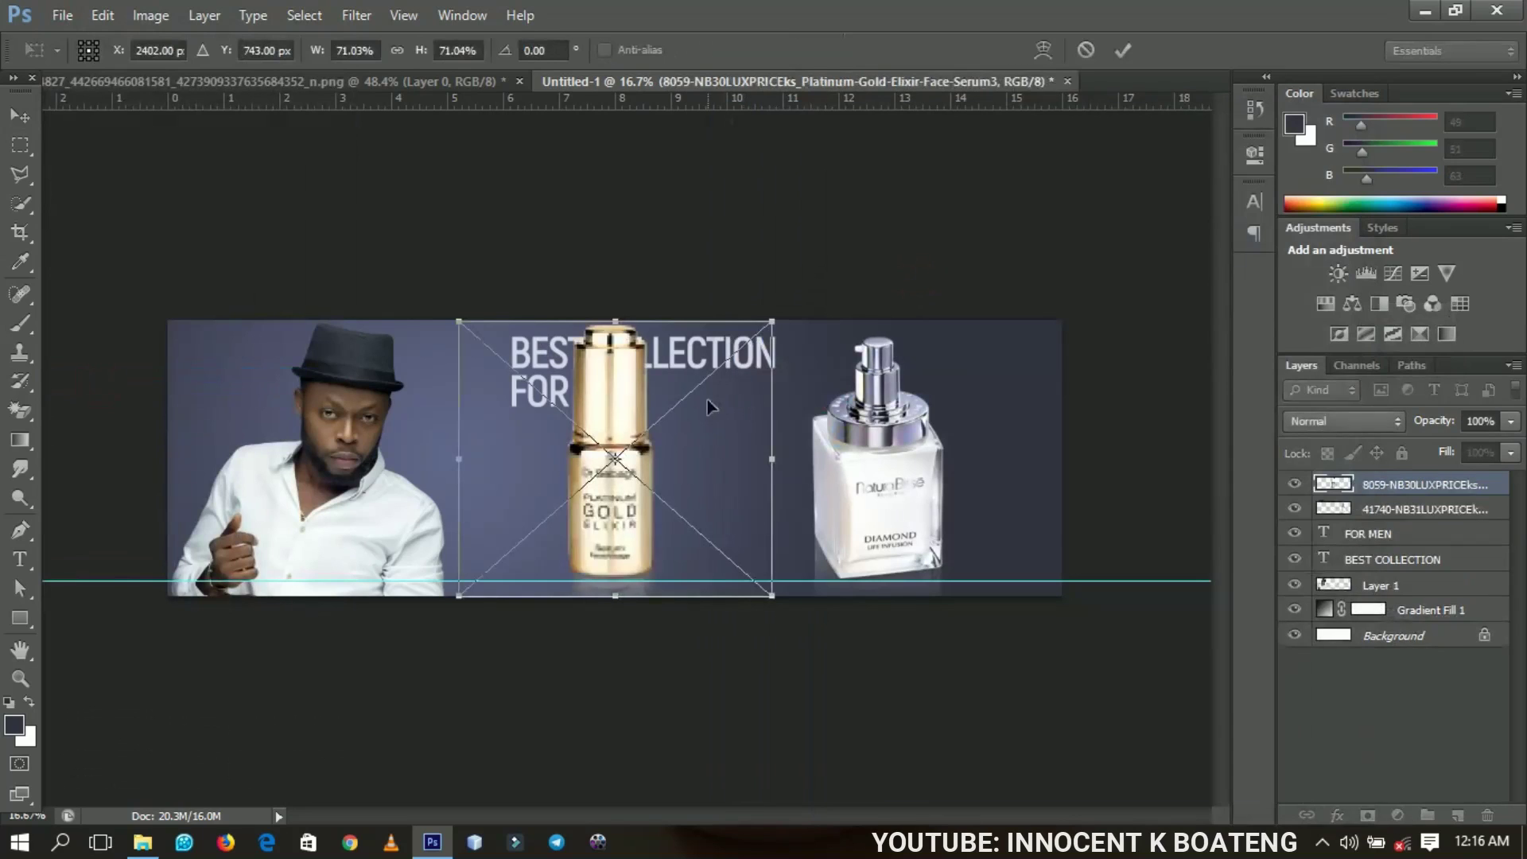
left_click_drag(764, 332, 700, 388)
key("Return")
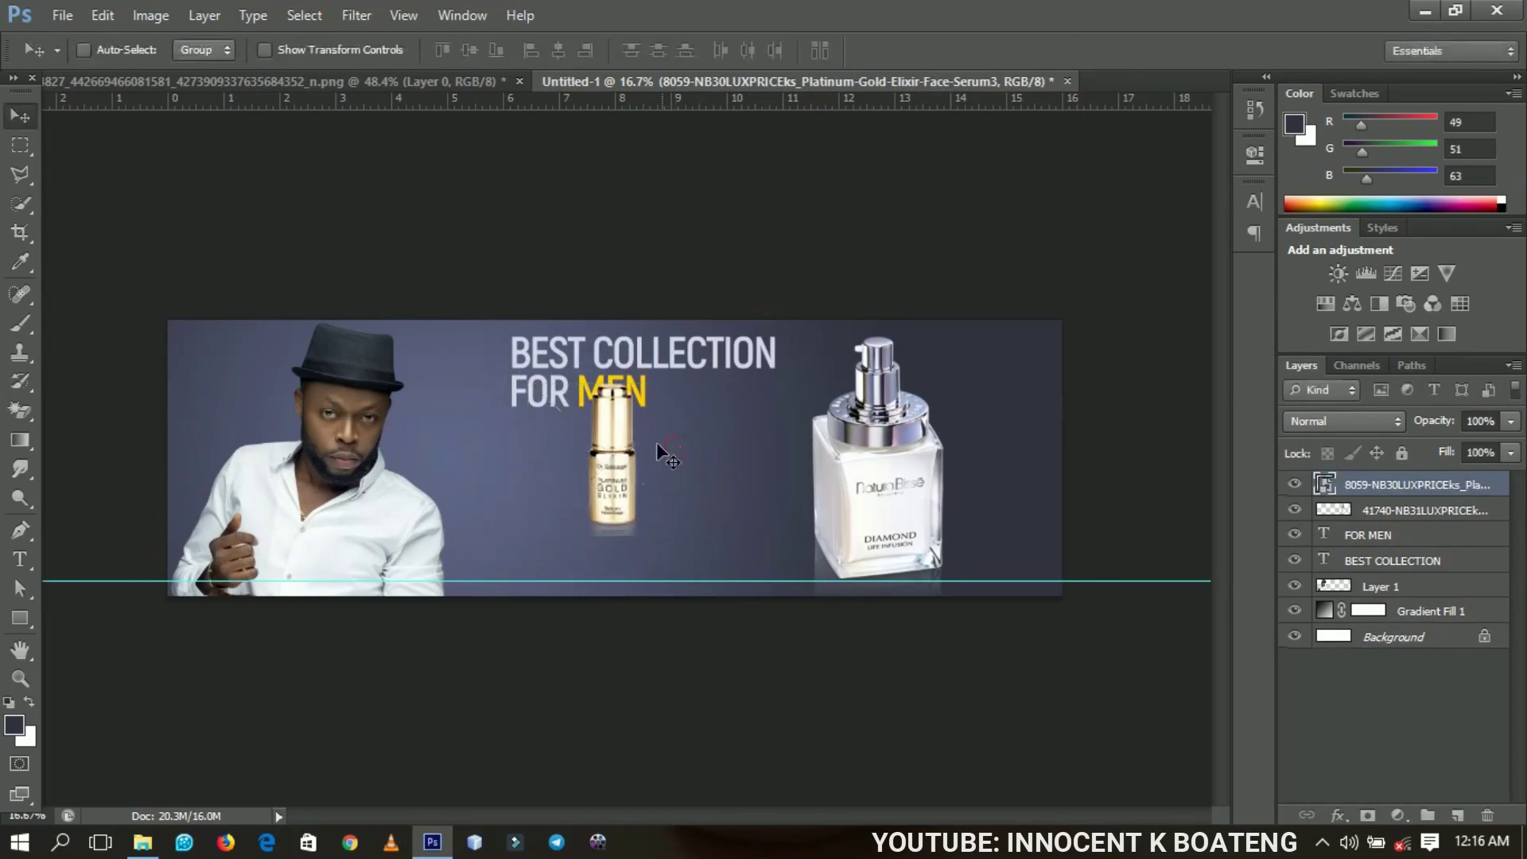
left_click_drag(657, 443, 830, 500)
- Resize the gold bottle to about 52% and nudge it a few pixels right
key("ctrl+t")
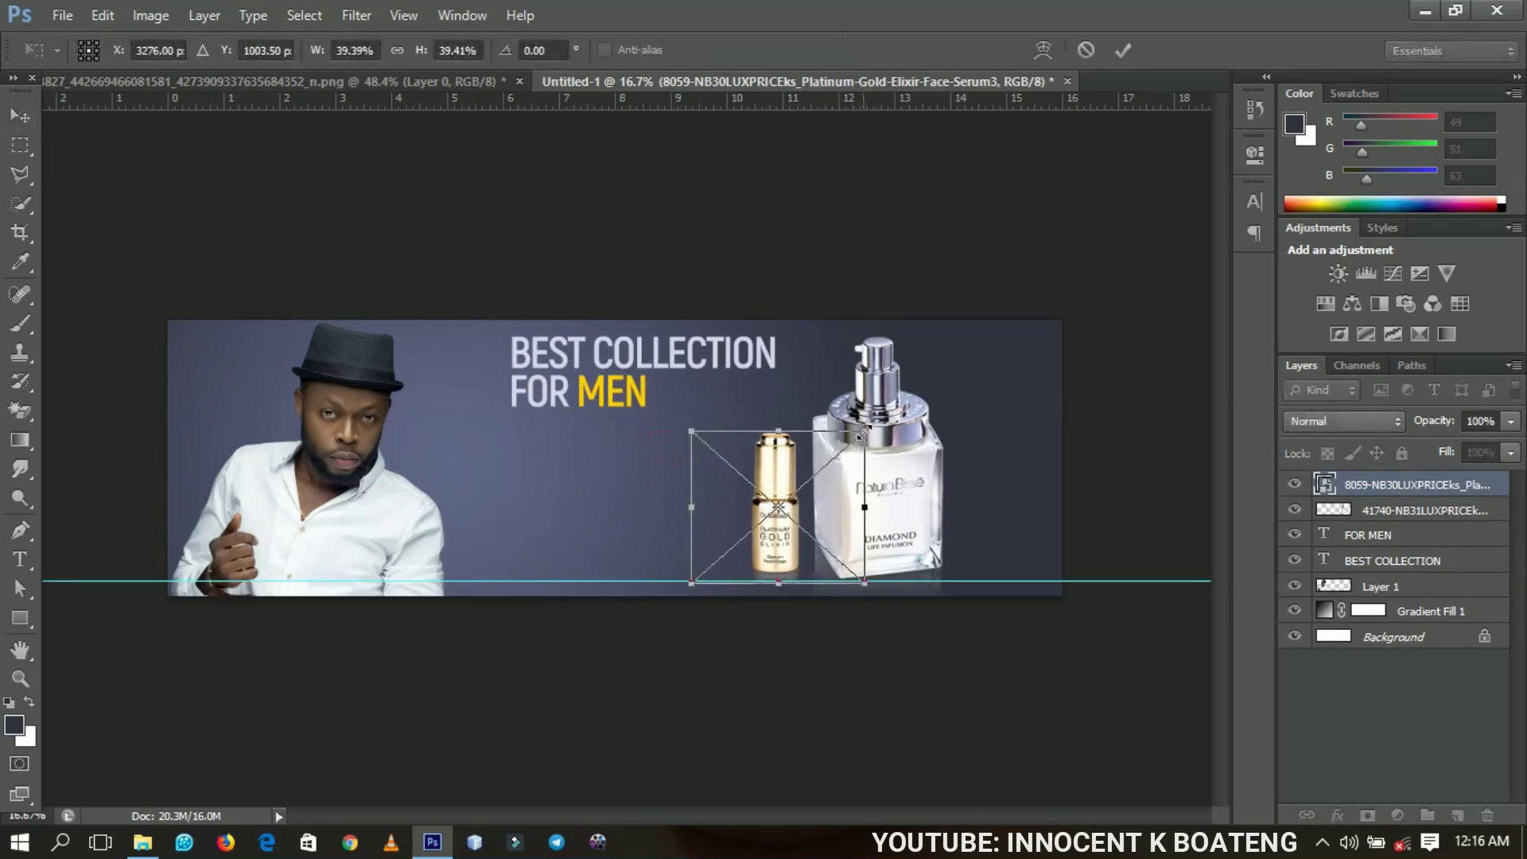
left_click_drag(869, 412, 875, 443)
key("Return")
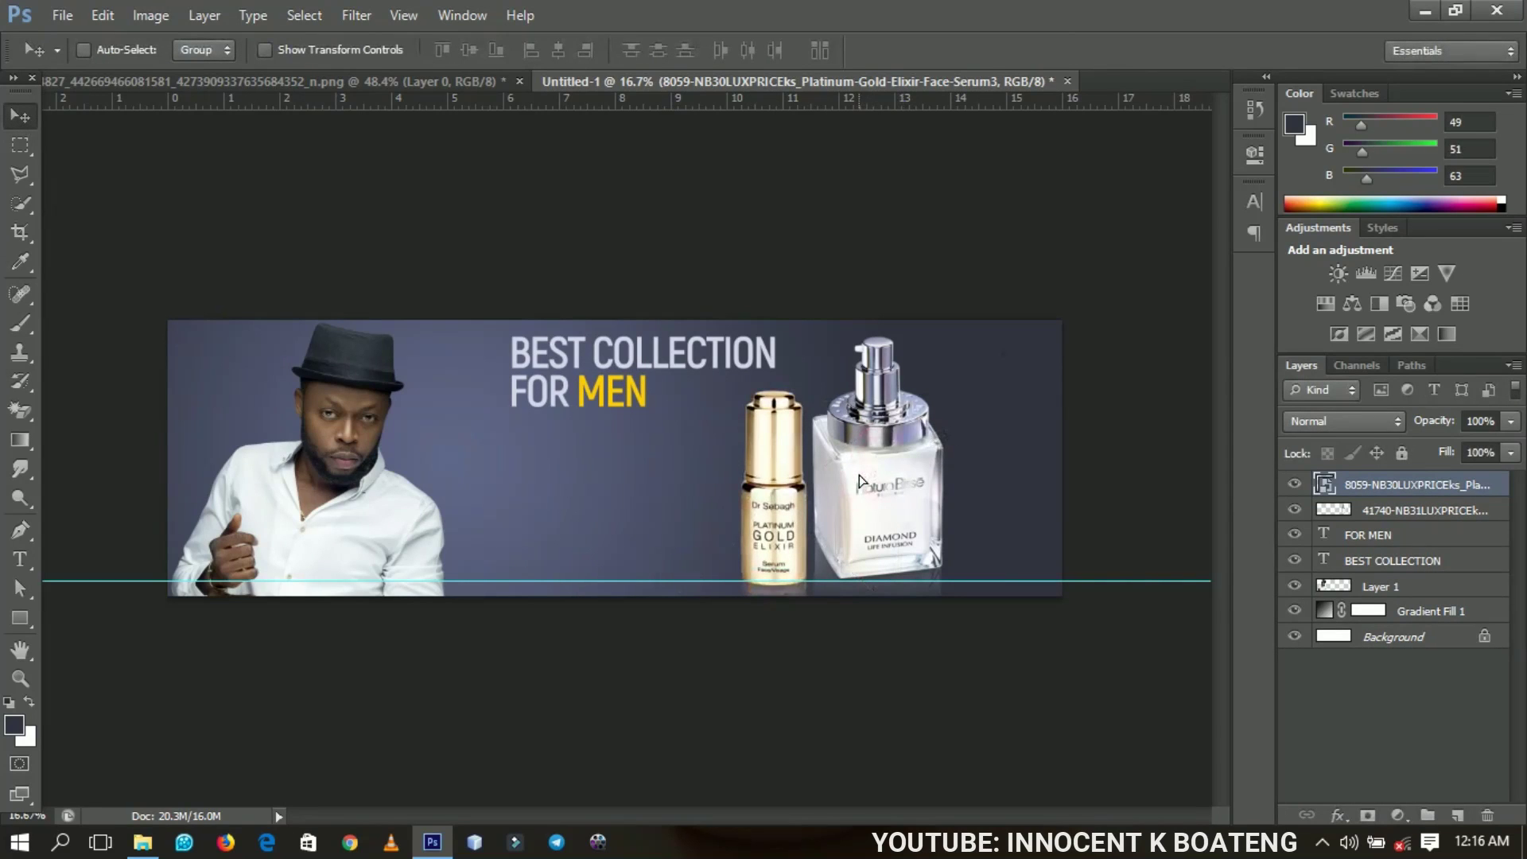
key("ctrl+t")
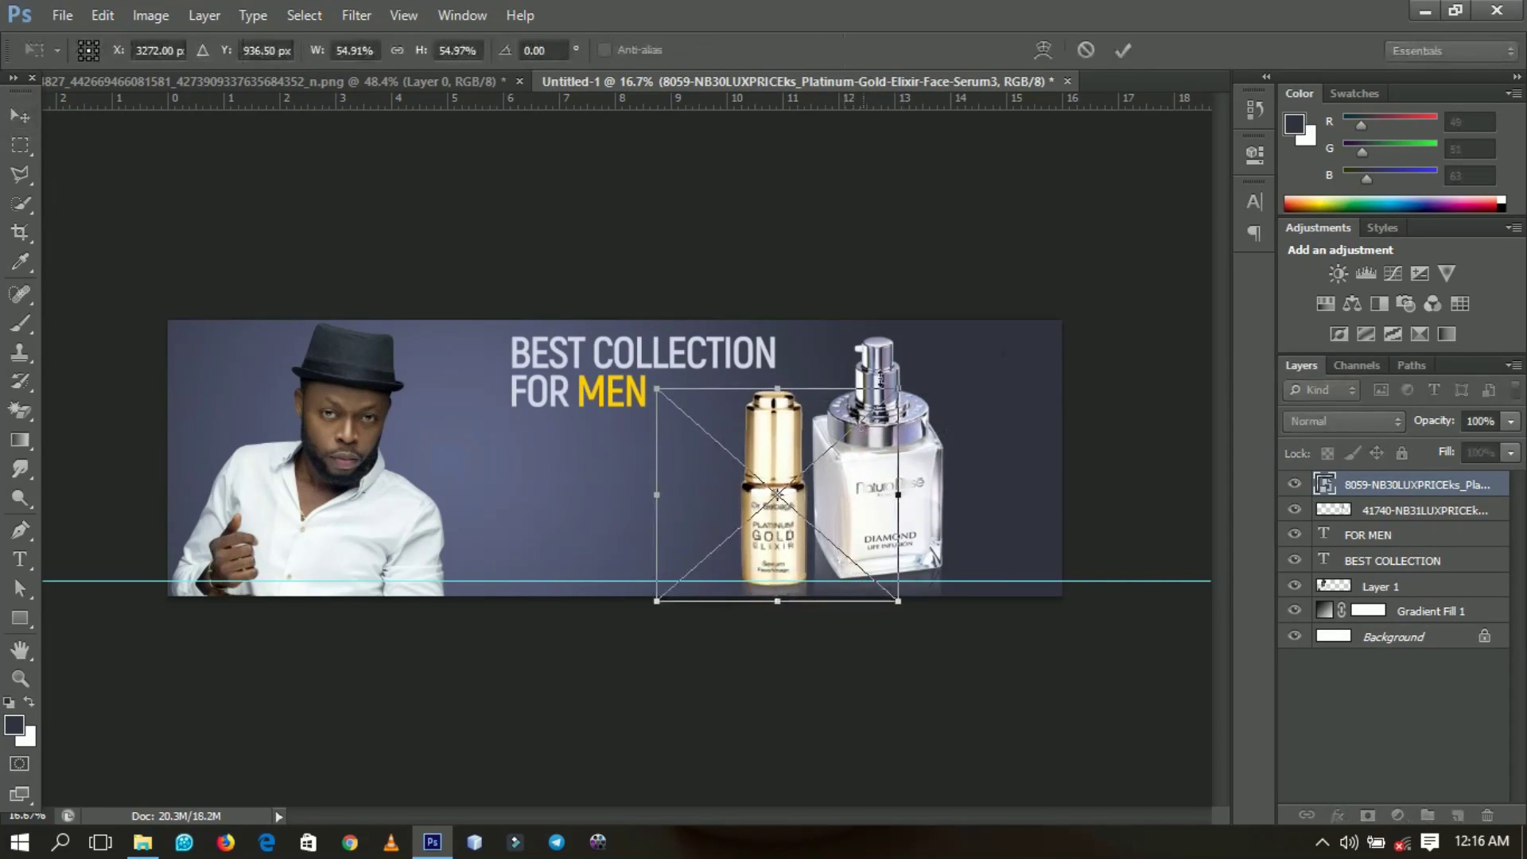
left_click_drag(902, 381, 893, 385)
key("Return")
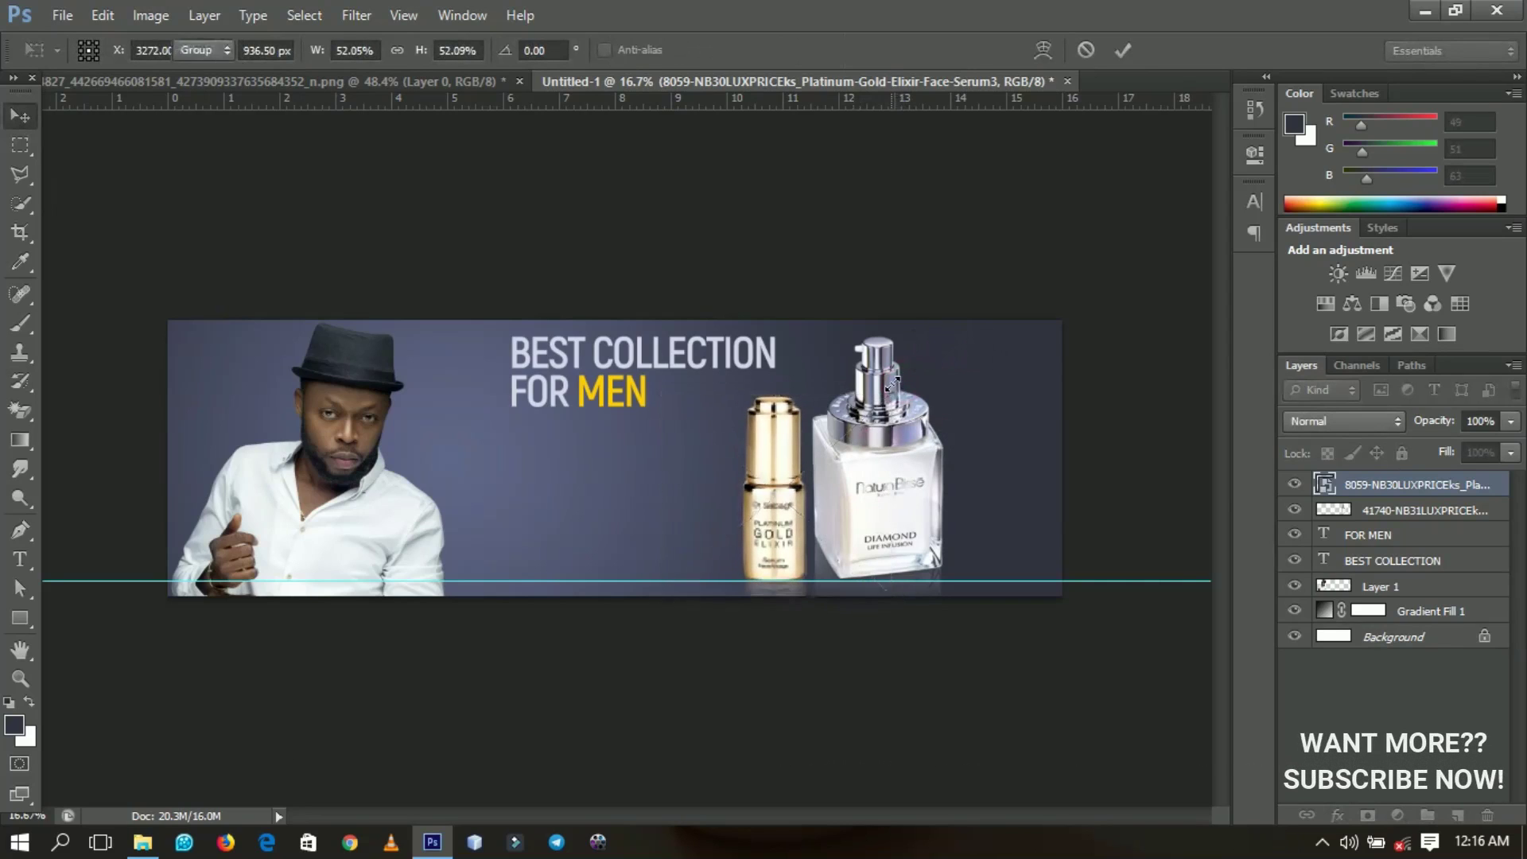
key("shift+Right")
key("shift+Right")
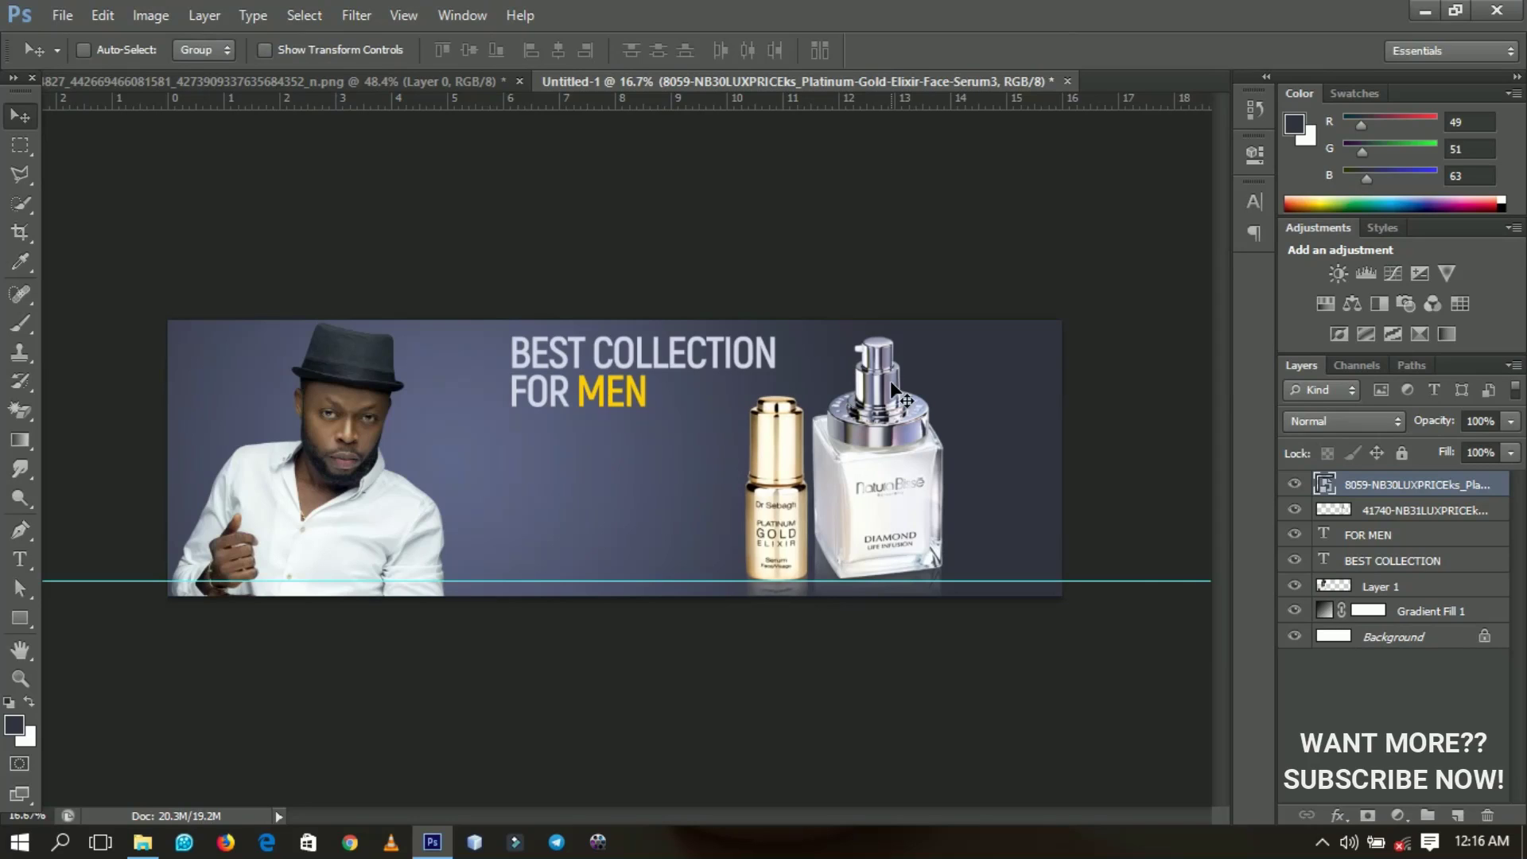
- Place Perfume-PNG-Image-55894 at about 24% and move it beside the gold bottle
left_click(62, 15)
left_click(99, 379)
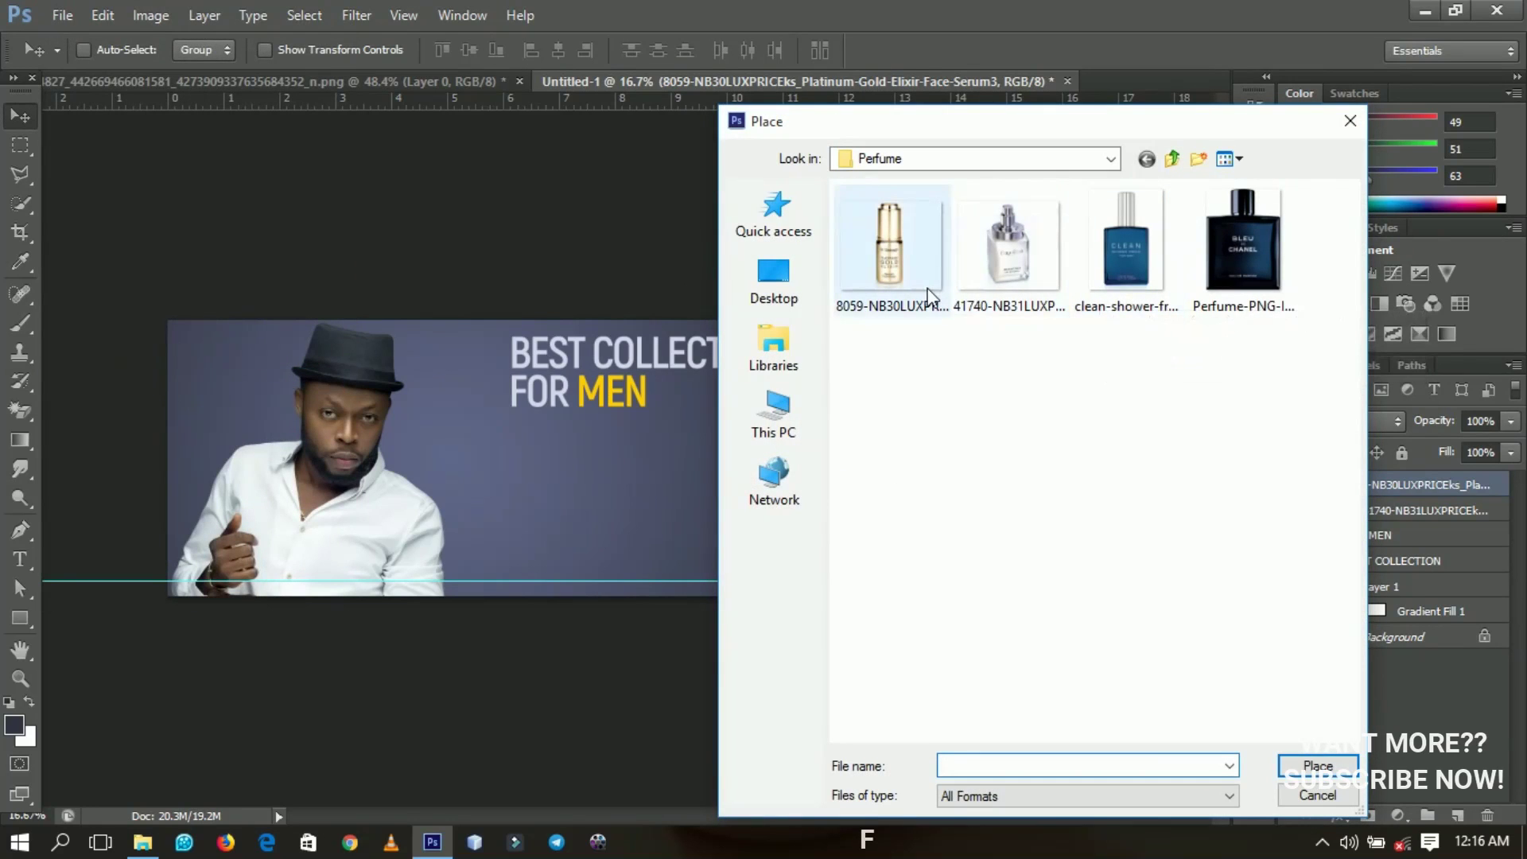
left_click(1257, 262)
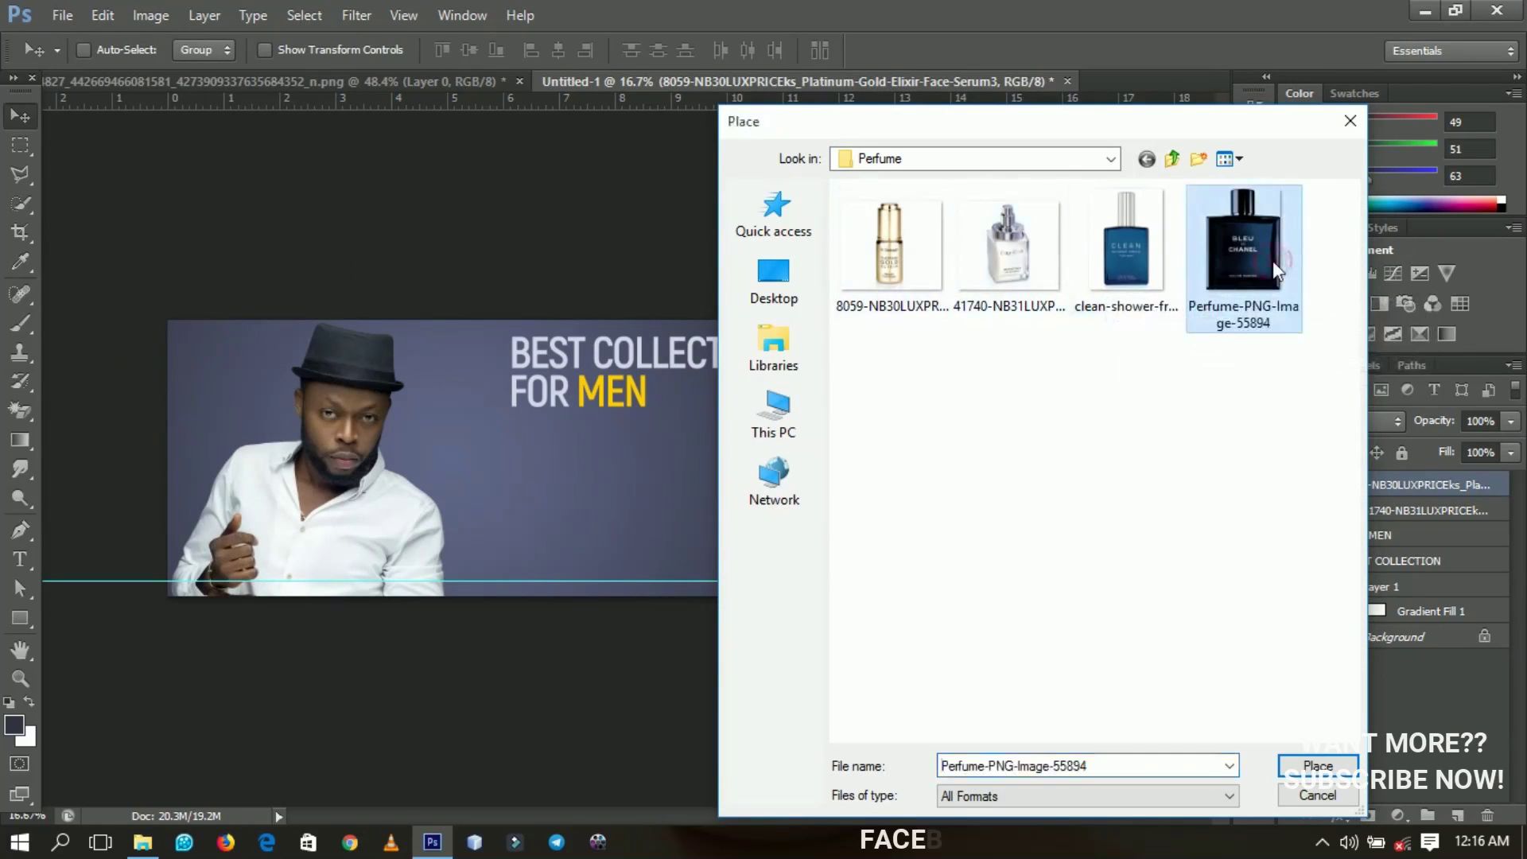
double_click(1273, 262)
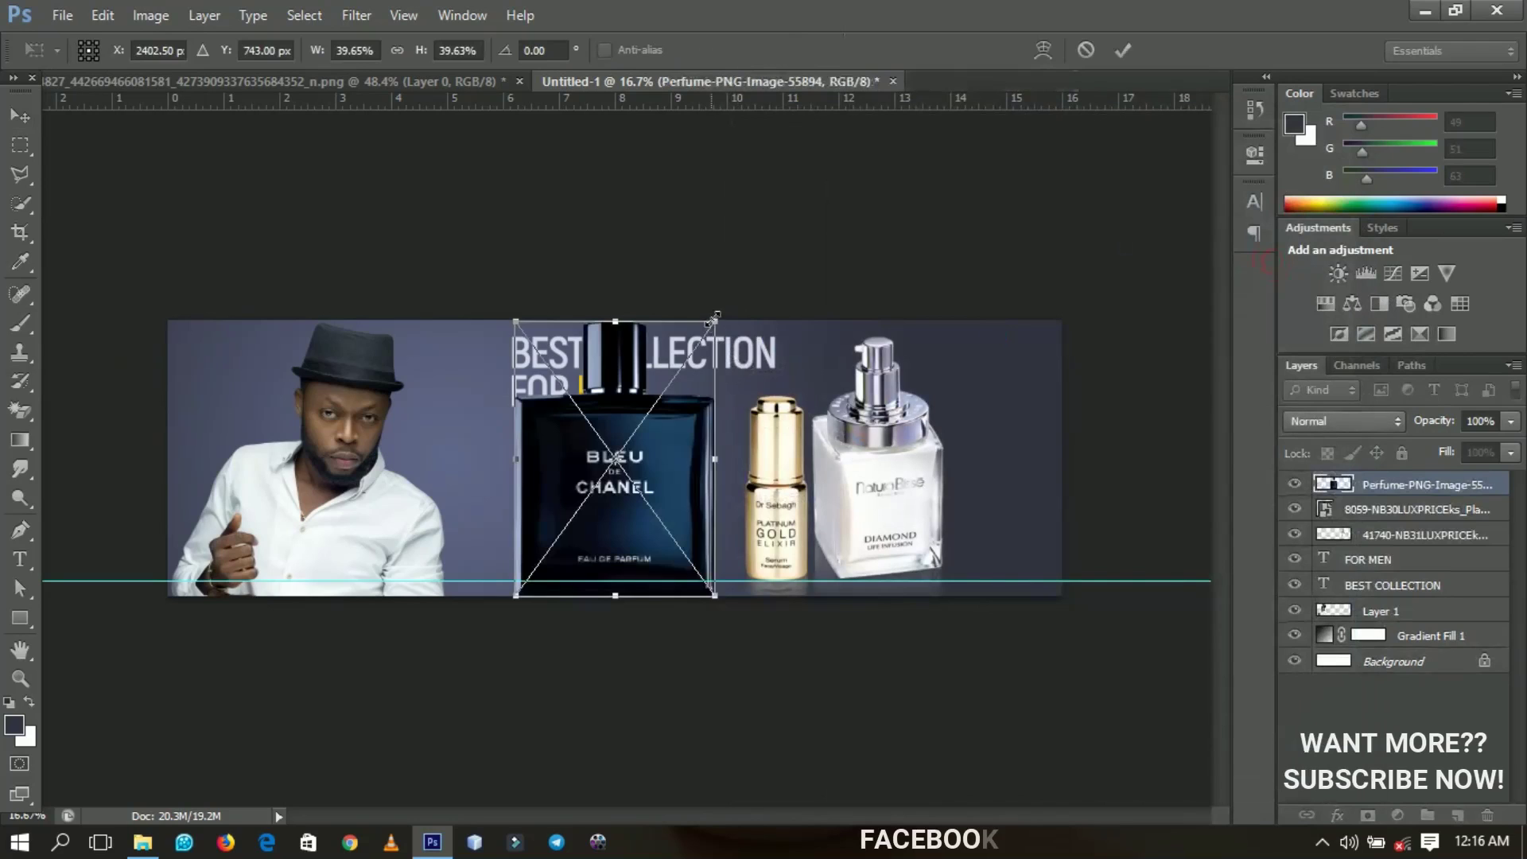
left_click_drag(715, 322, 676, 375)
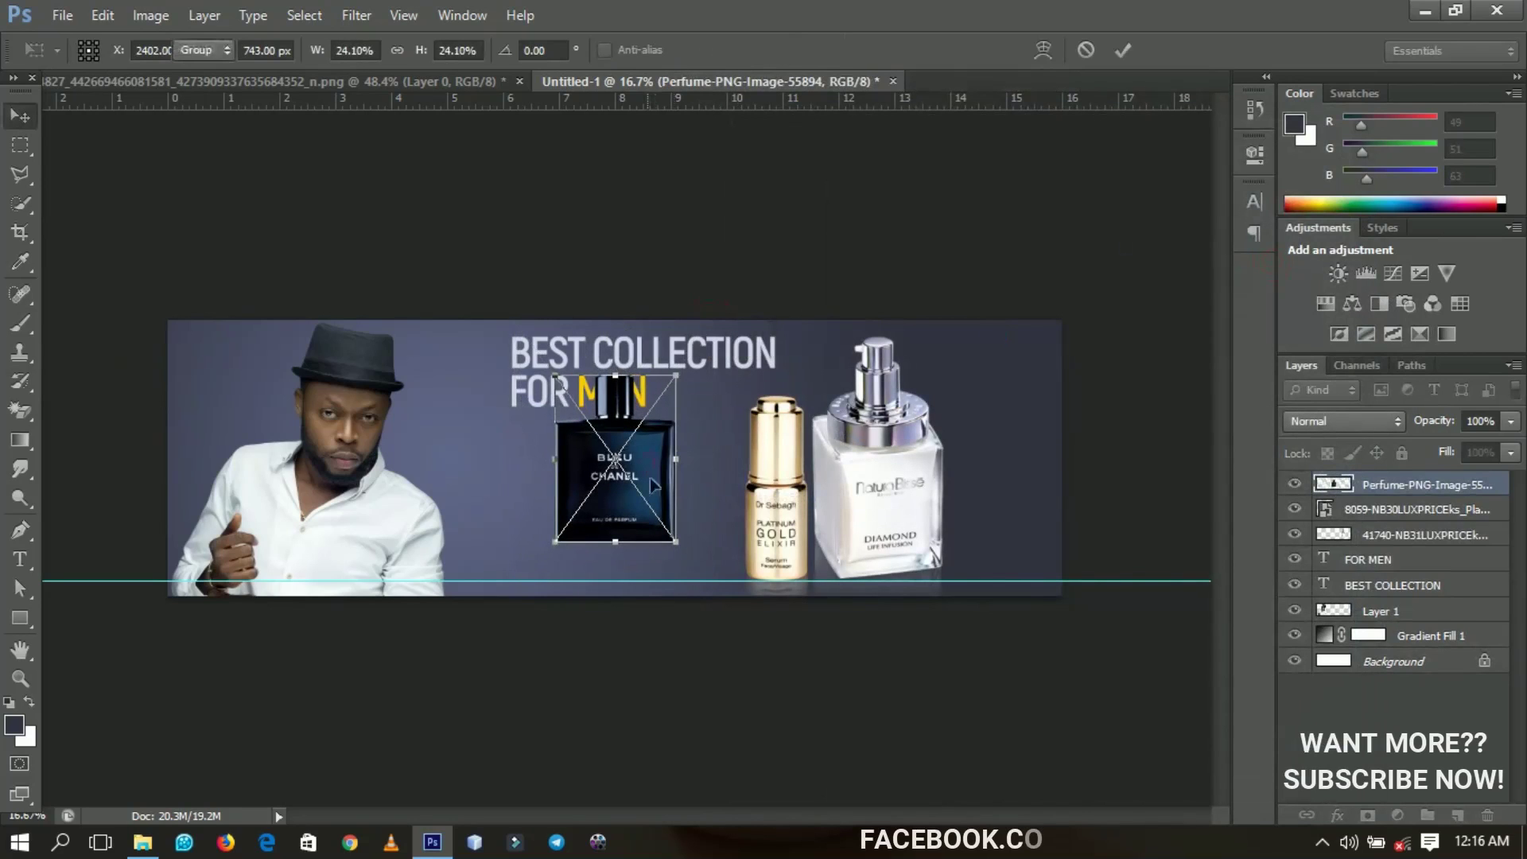
key("Return")
left_click_drag(621, 479, 688, 513)
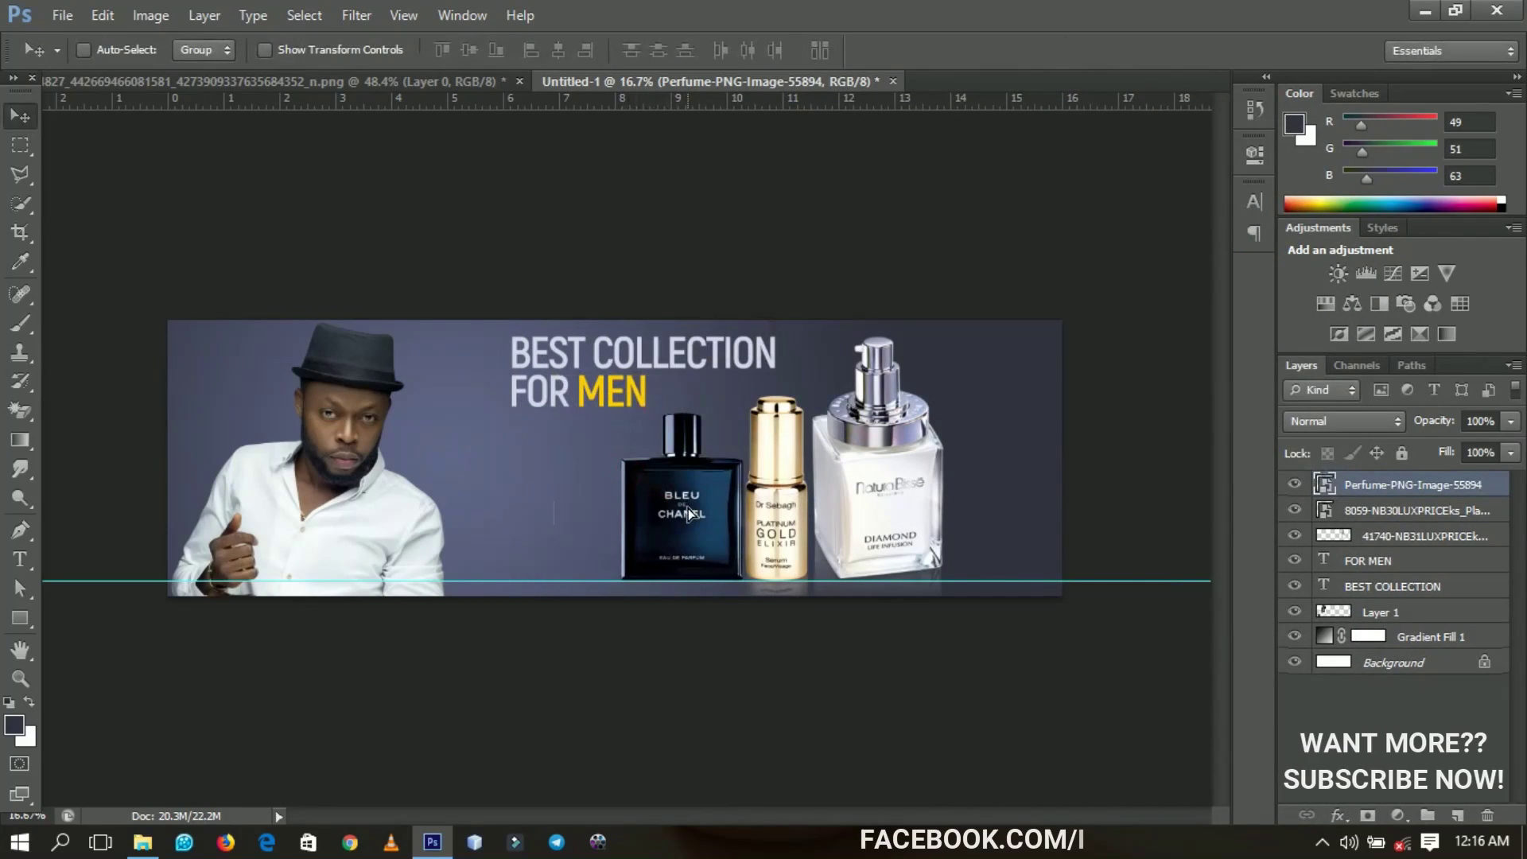
- Shrink the Chanel bottle to about 20% and fine-tune its position next to the gold bottle
key("ctrl+t")
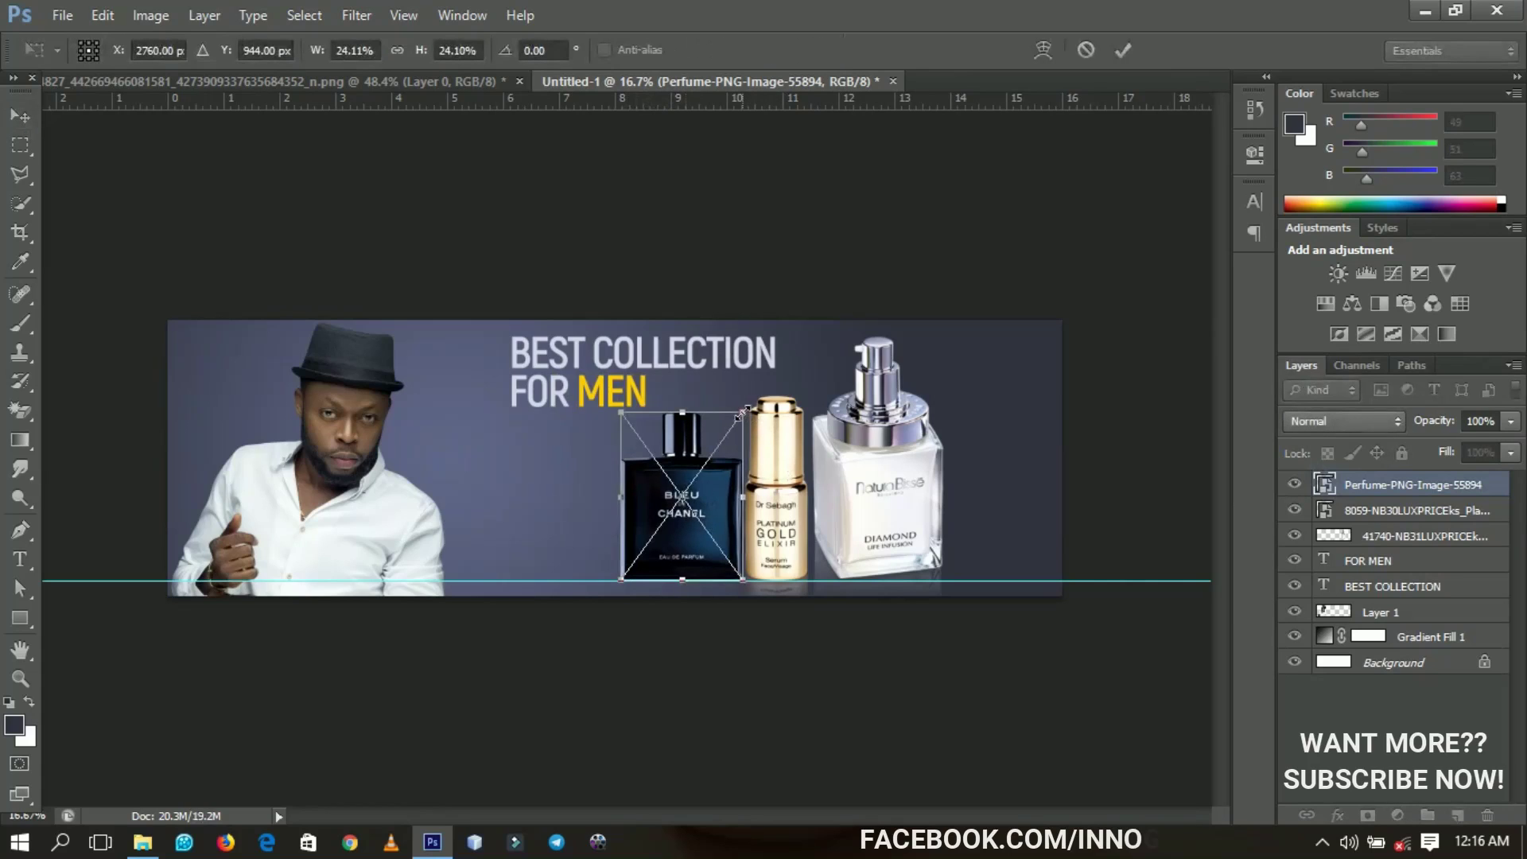
left_click_drag(743, 413, 723, 420)
key("Return")
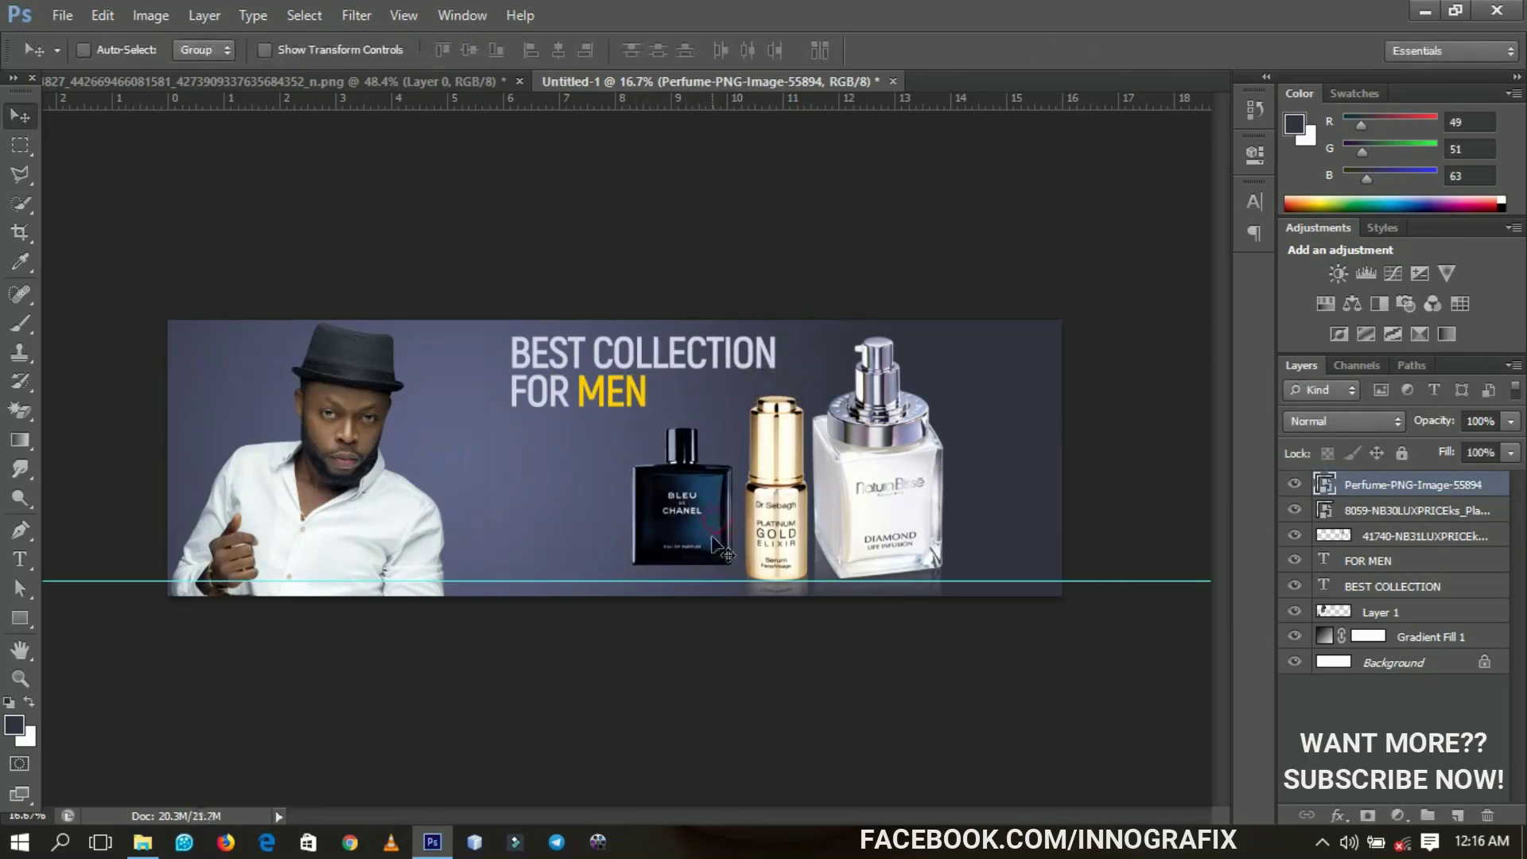
left_click_drag(708, 541, 718, 556)
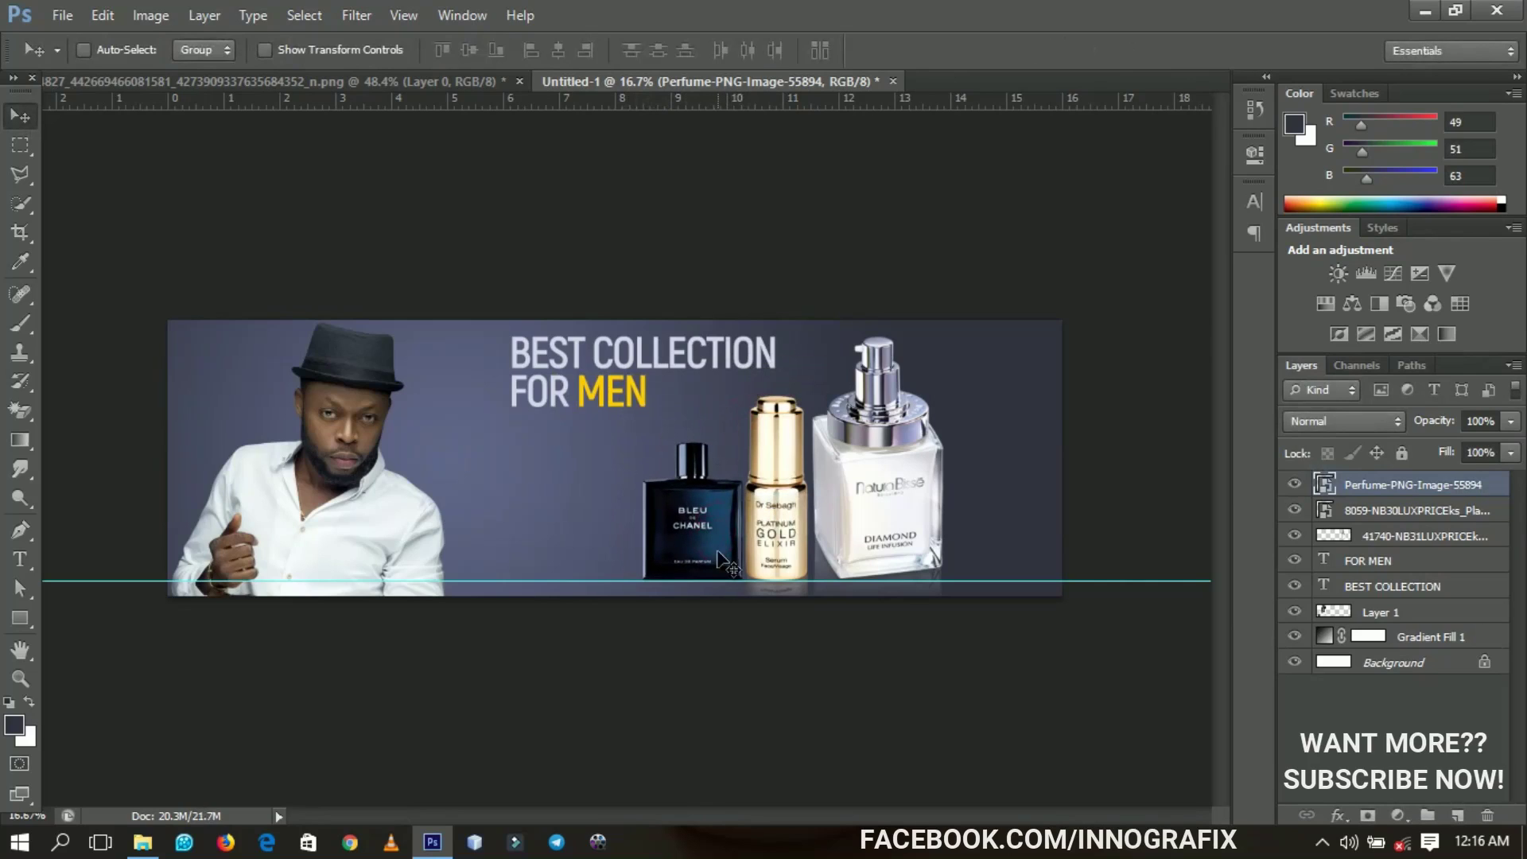
key("shift+Left")
key("shift+Left")
key("shift+Left")
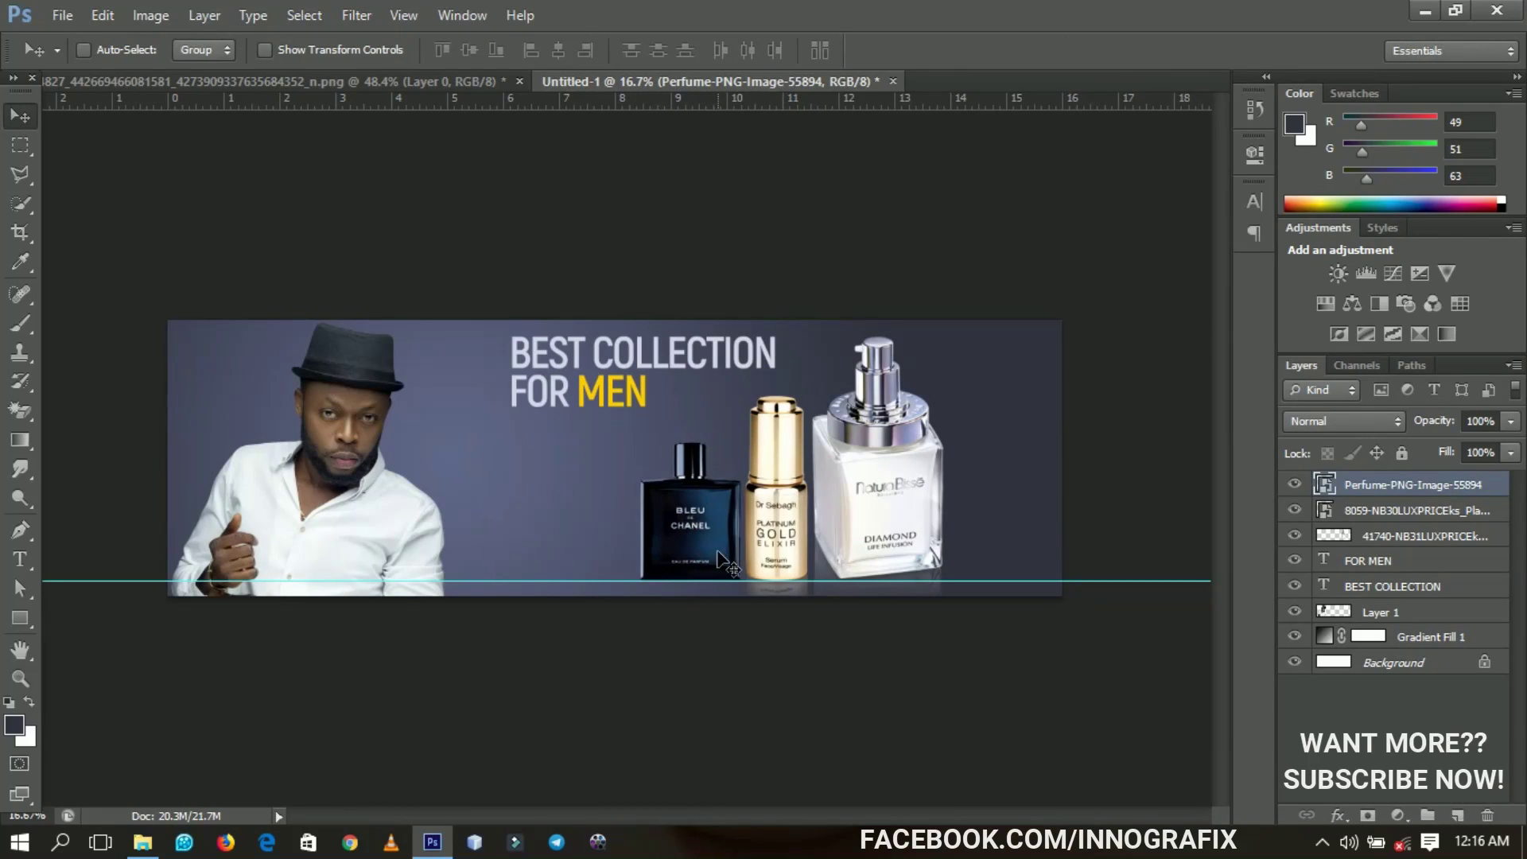
key("shift+Left")
key("shift+Right")
key("shift+Right")
key("shift+Right")
- Open the clean-shower-fresh-for-men-cologne-2016-birchbox image as its own document
left_click(80, 16)
left_click(103, 63)
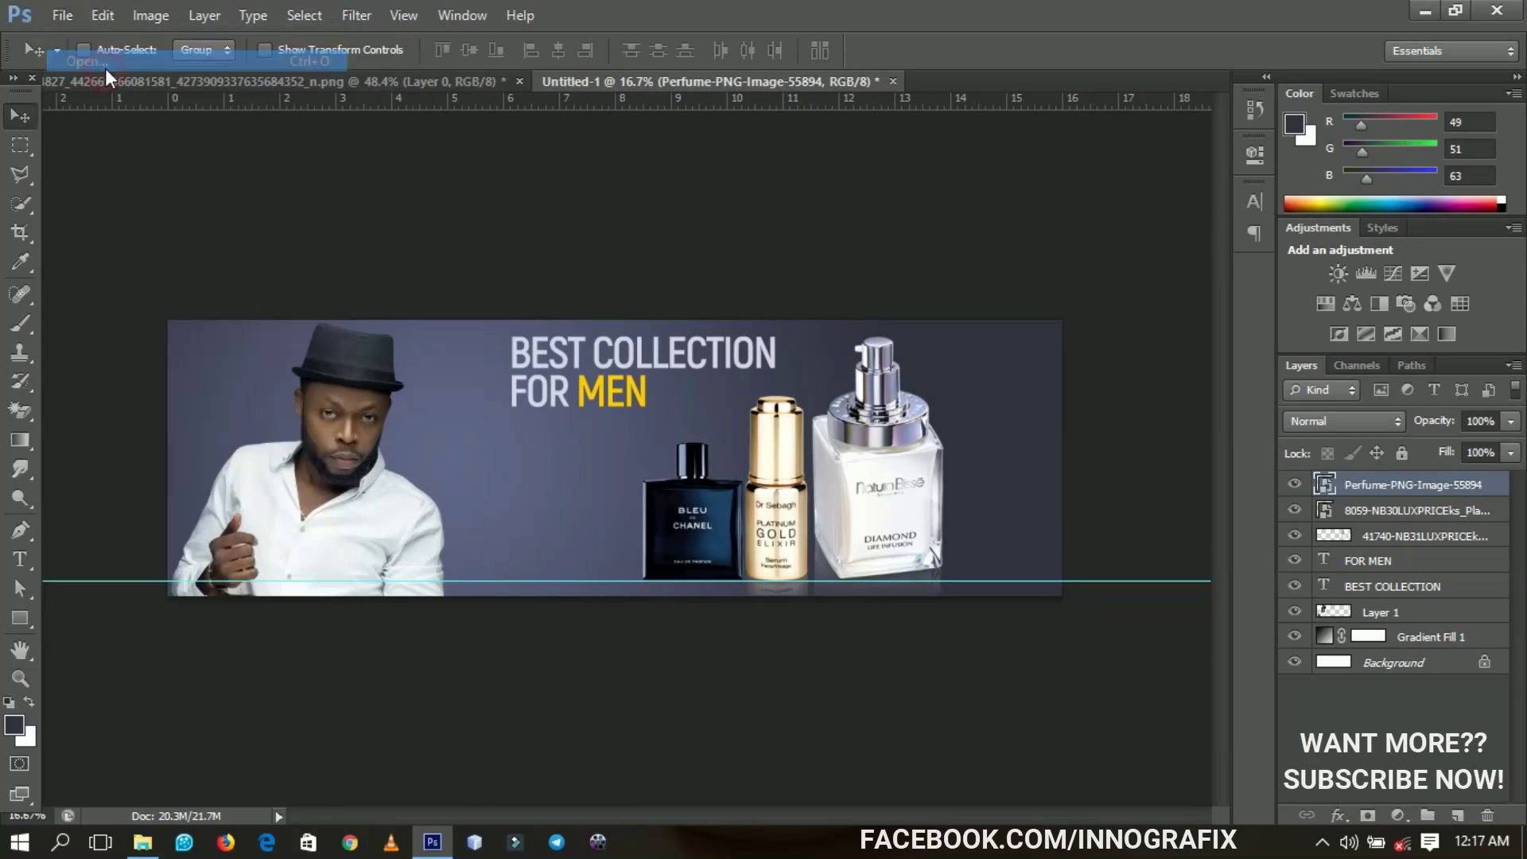
left_click(1133, 276)
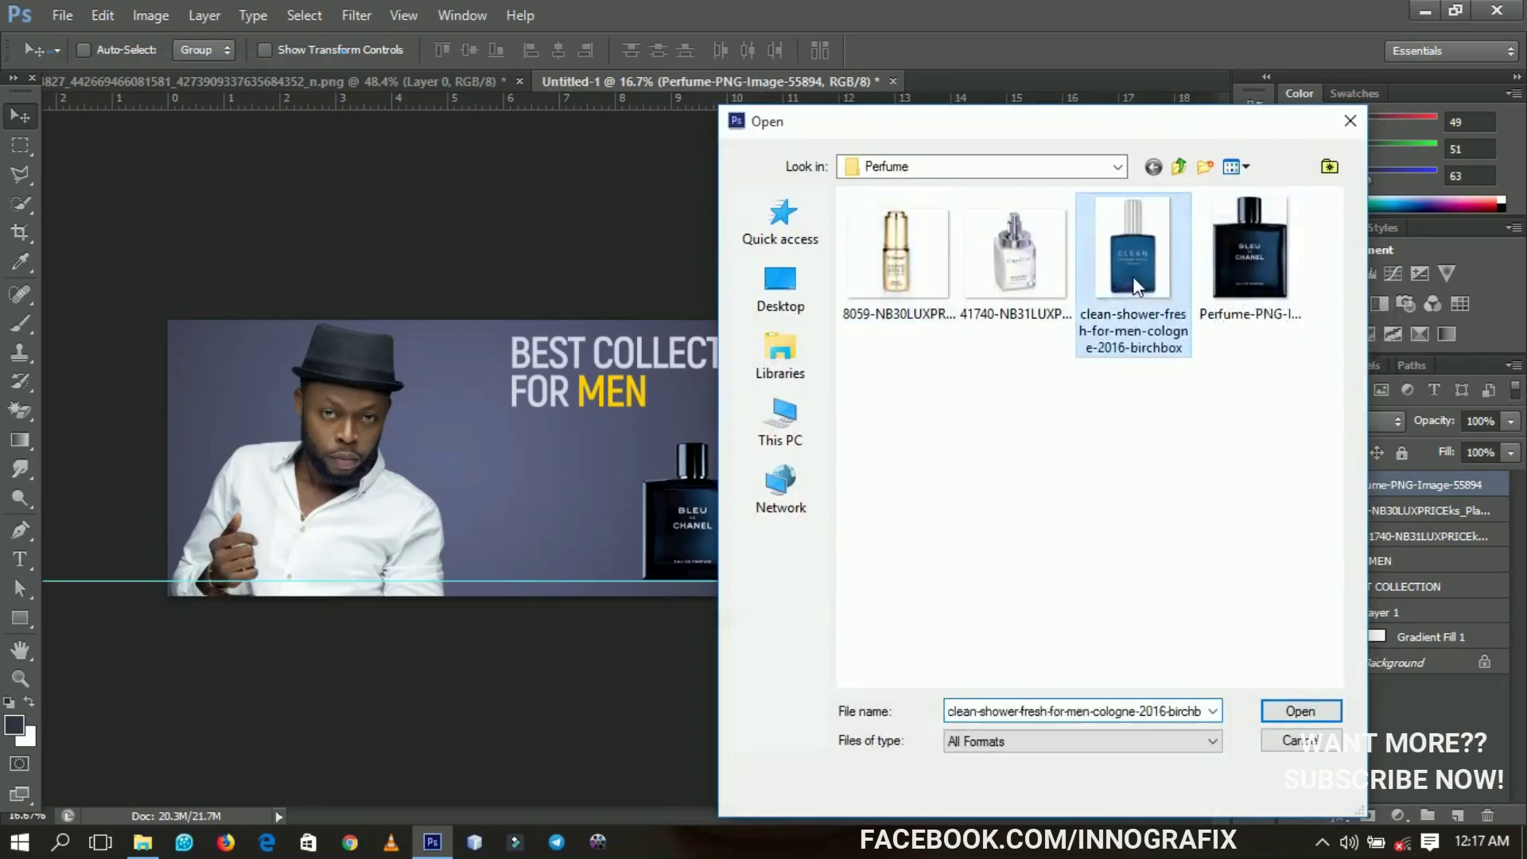
double_click(1133, 275)
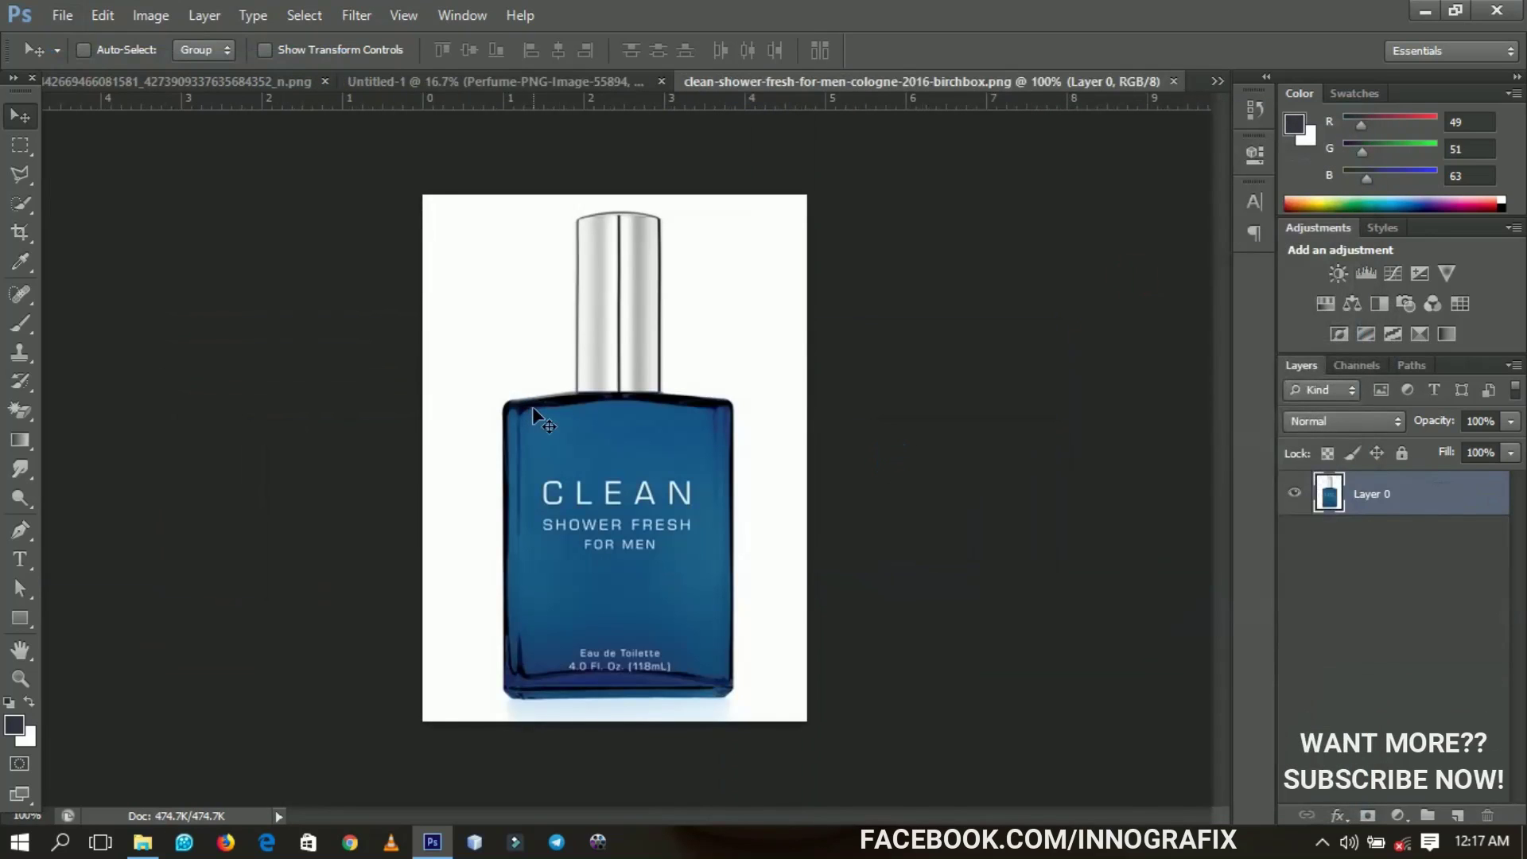
- Magic-erase the white background and base strip, then drag the bottle onto the banner
key("e")
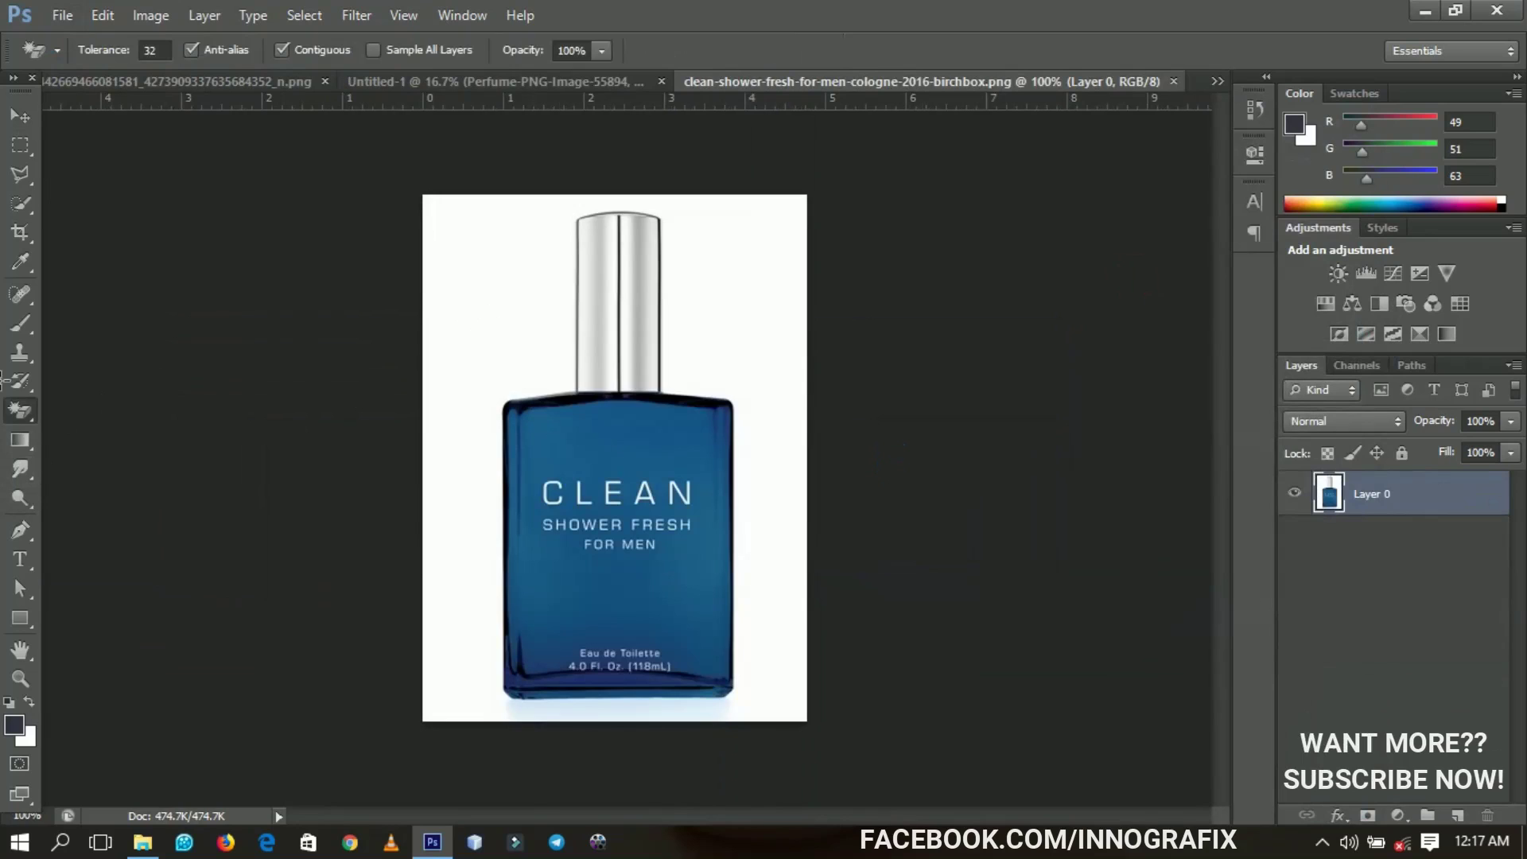
right_click(19, 411)
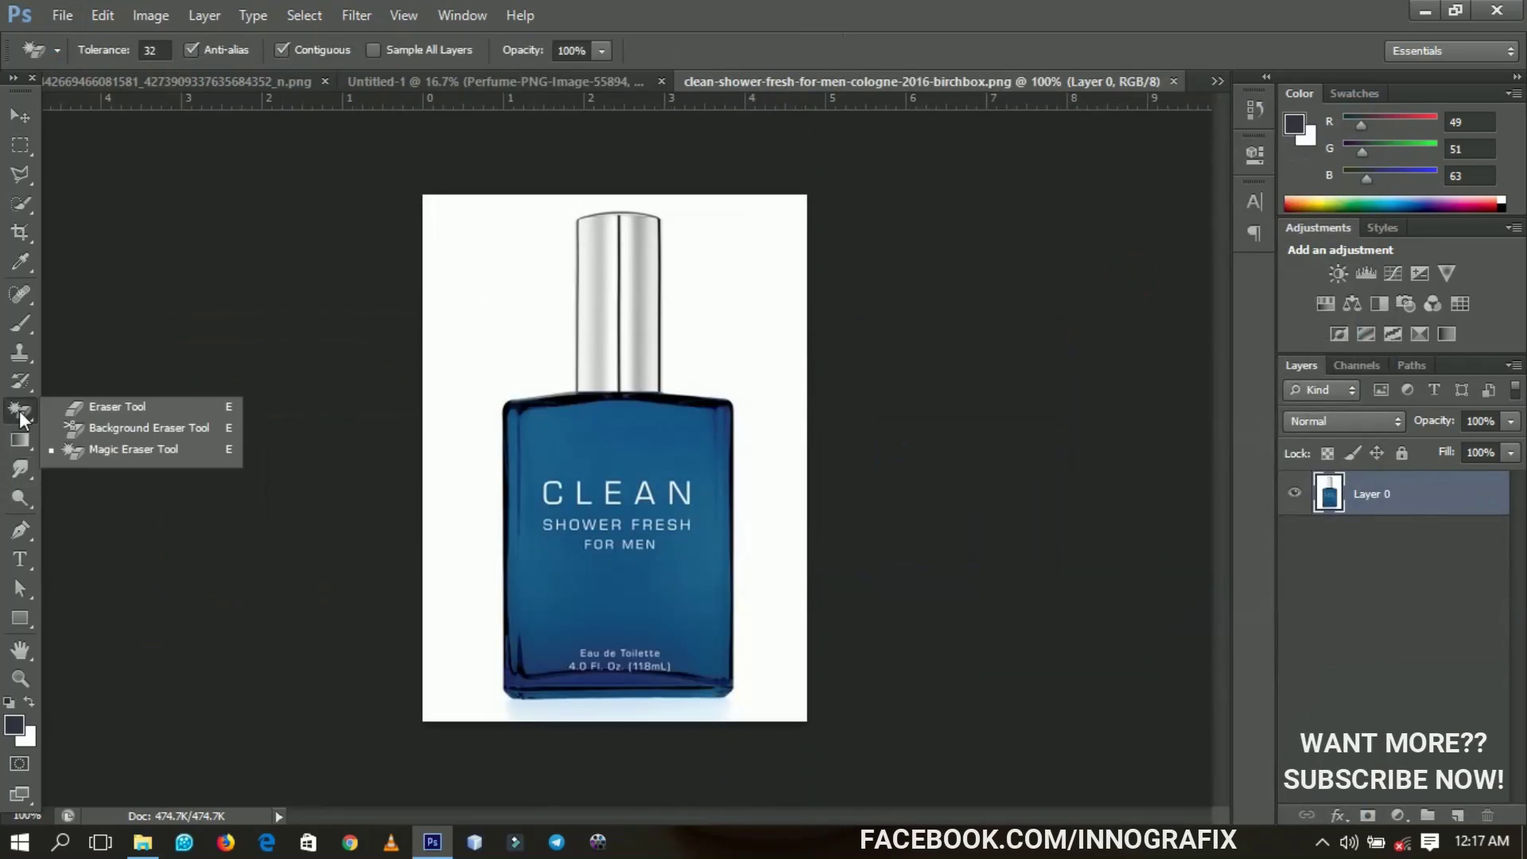
left_click(106, 443)
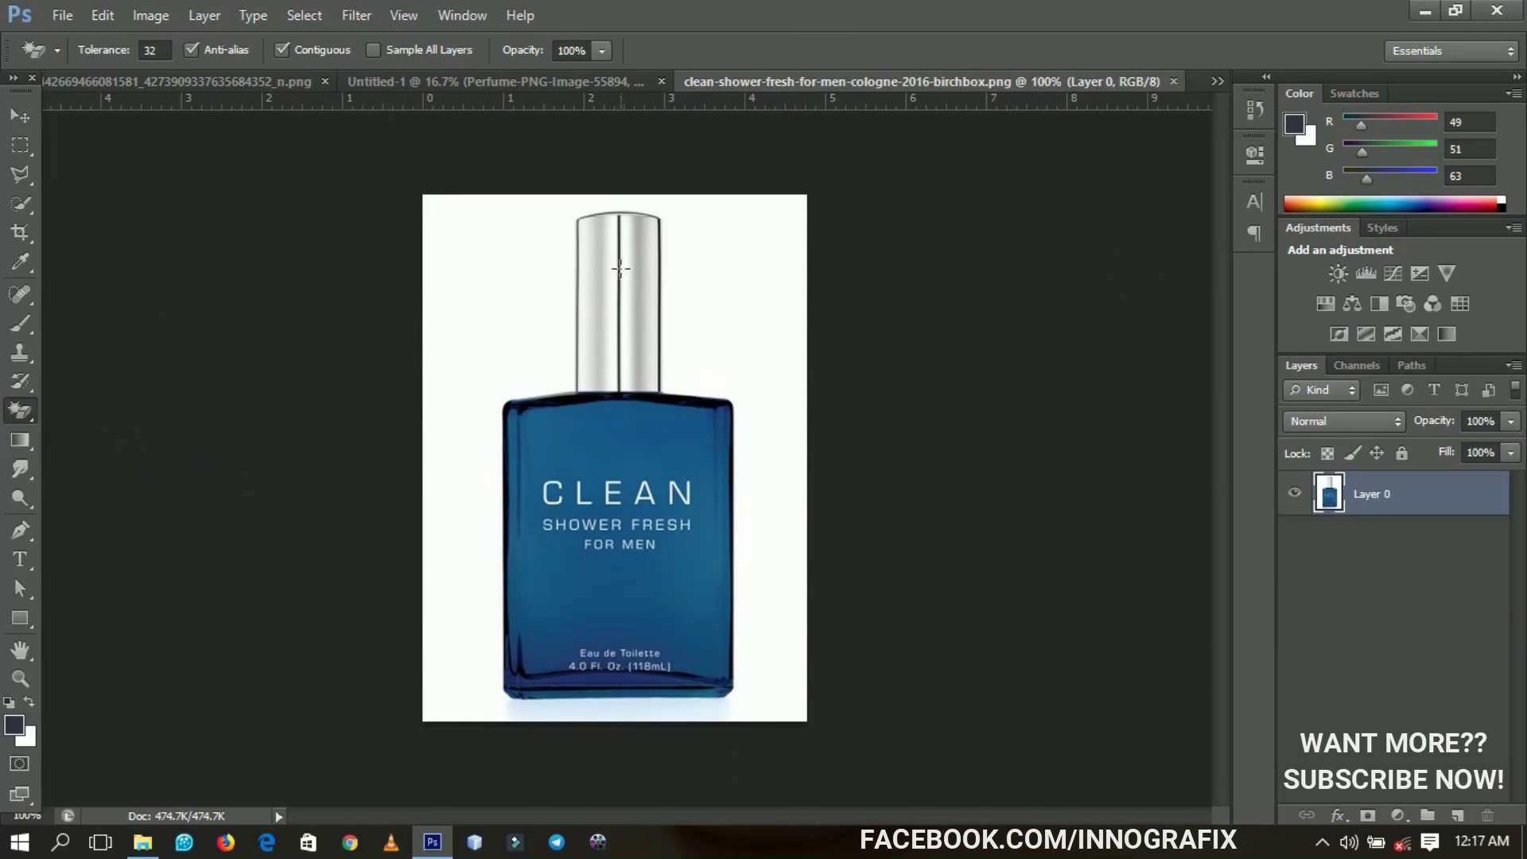
left_click(508, 293)
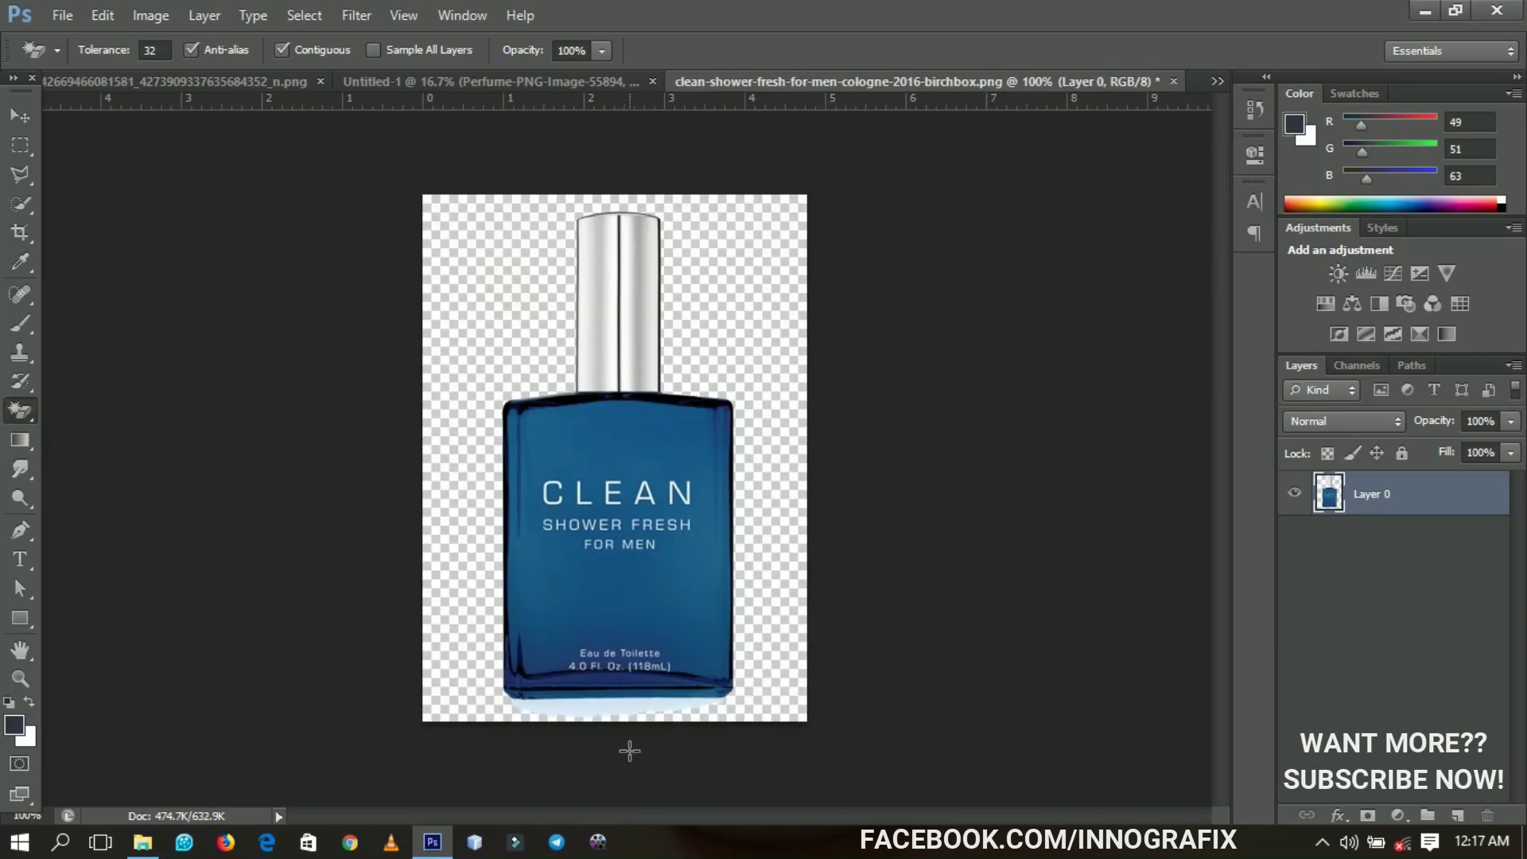
left_click(624, 702)
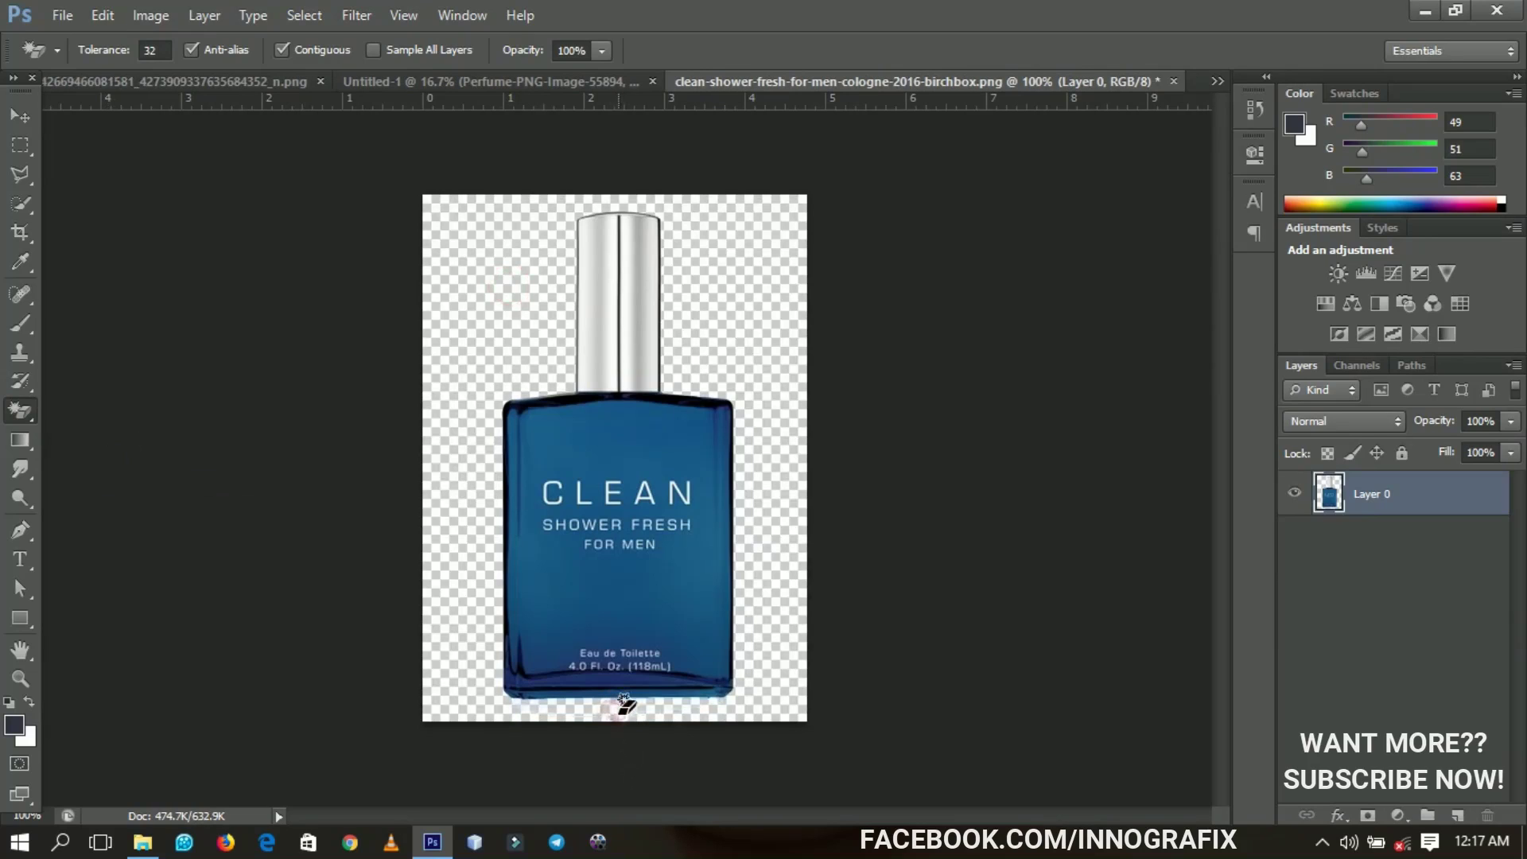
key("v")
left_click_drag(629, 706, 625, 527)
- Scale the CLEAN bottle on Layer 2 to about 121% and seat it on the baseline beside the Chanel bottle
key("ctrl+t")
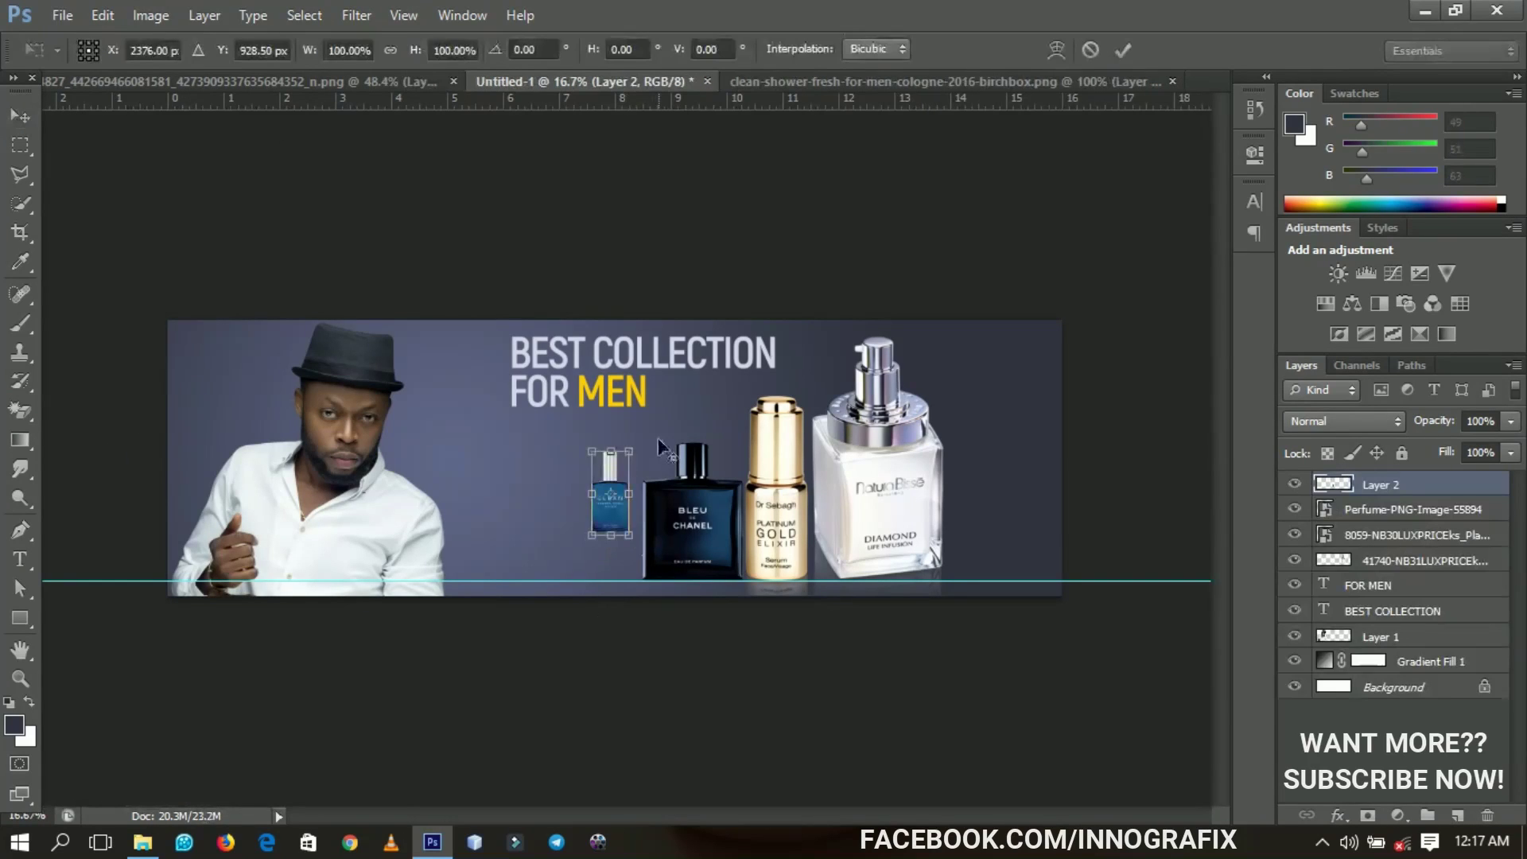
left_click_drag(636, 442, 641, 436)
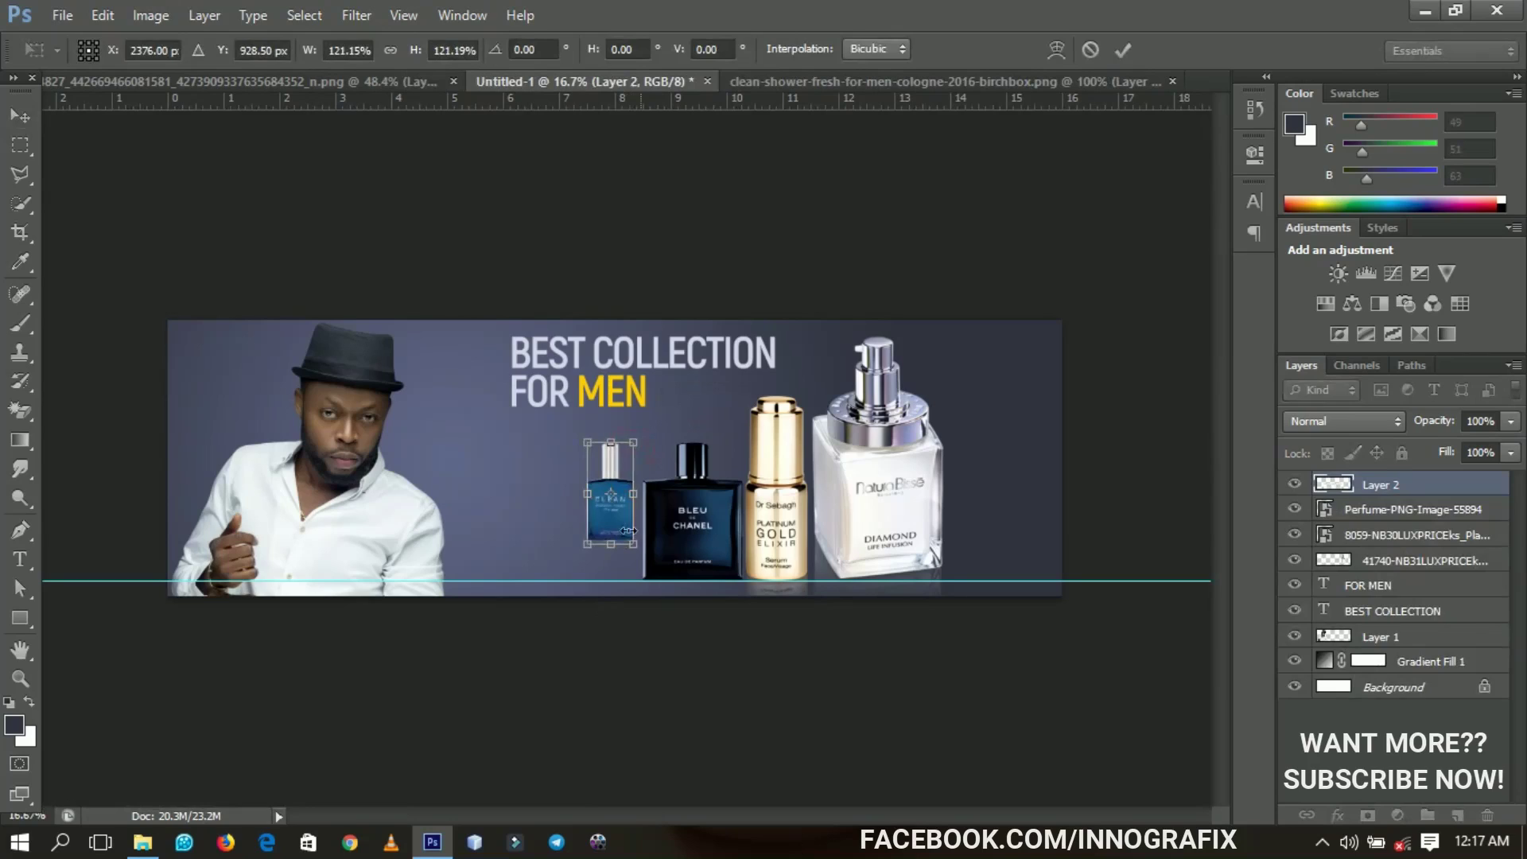
key("Return")
left_click_drag(611, 525, 613, 561)
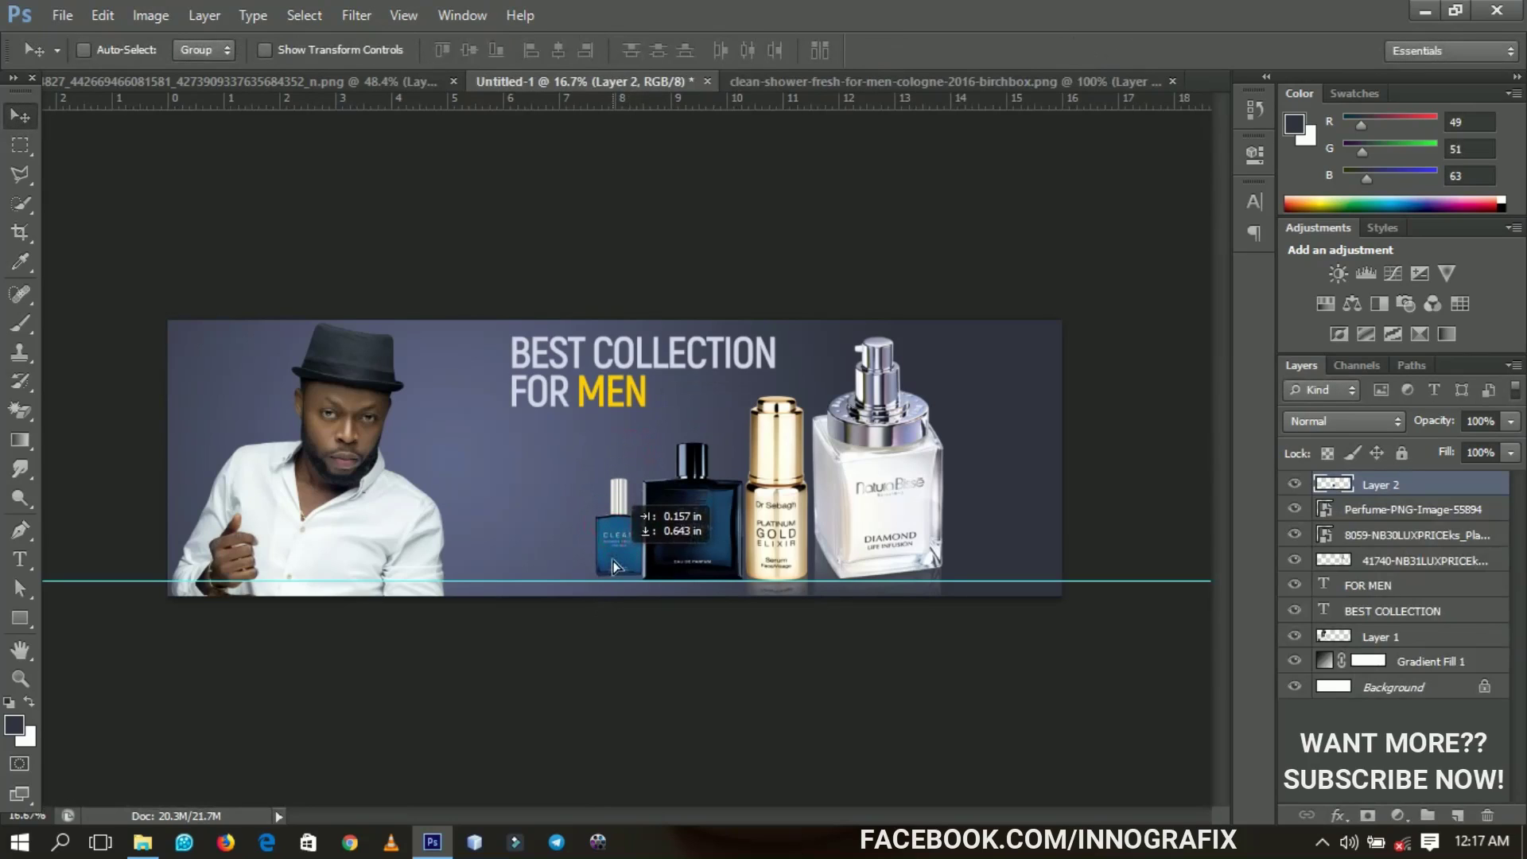
key("shift+Left")
key("shift+Left")
key("shift+Left")
key("shift+Left")
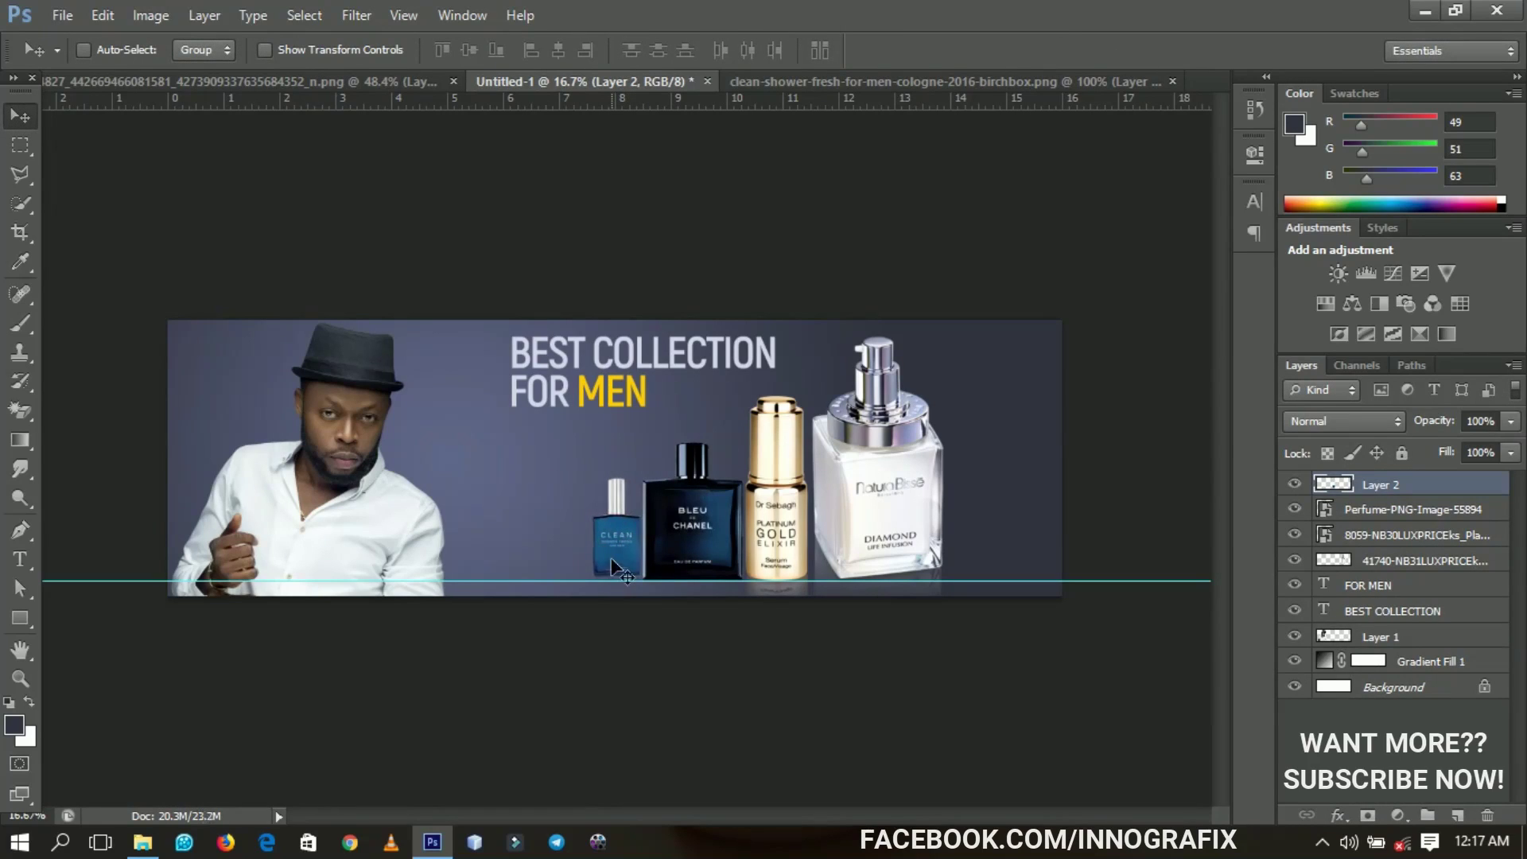
key("shift+Right")
key("shift+Right")
- Rasterize the Chanel bottle layer and group it with the CLEAN bottle layer as Group 1
left_click(1294, 484)
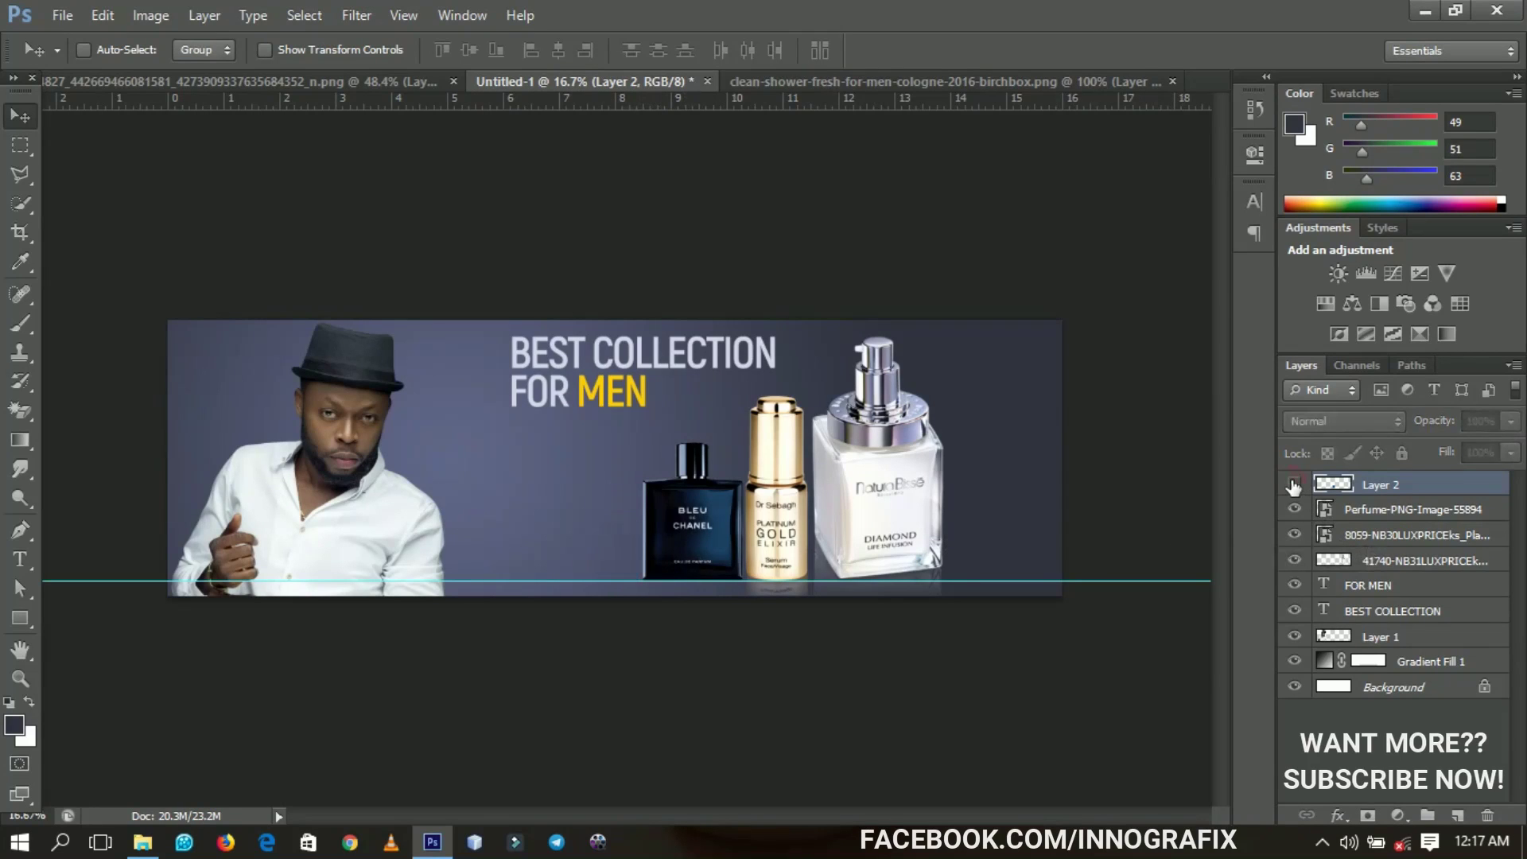
left_click(1294, 484)
left_click(1296, 561)
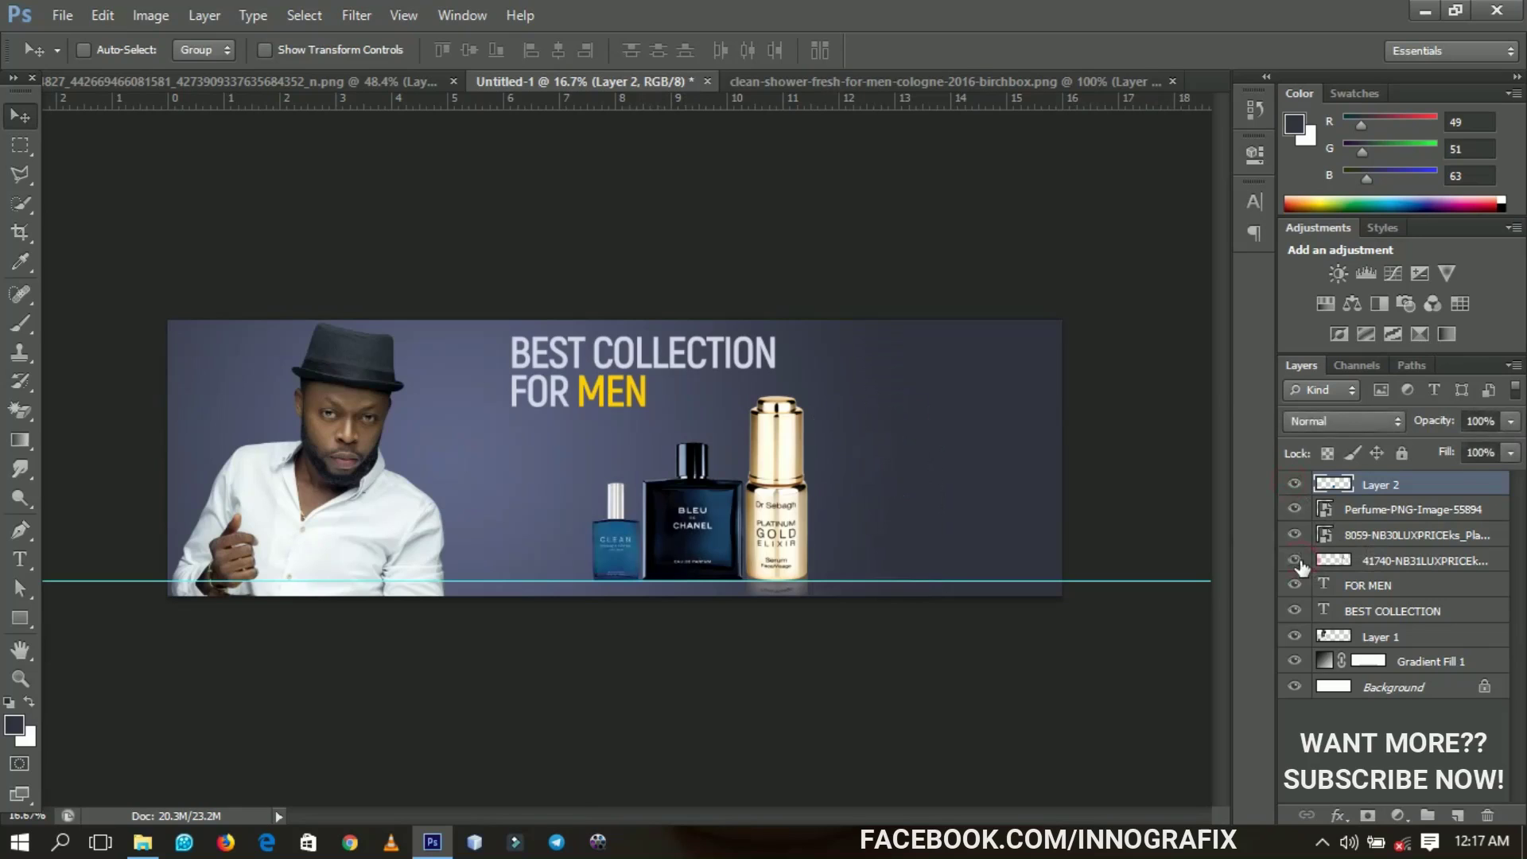
right_click(1353, 516)
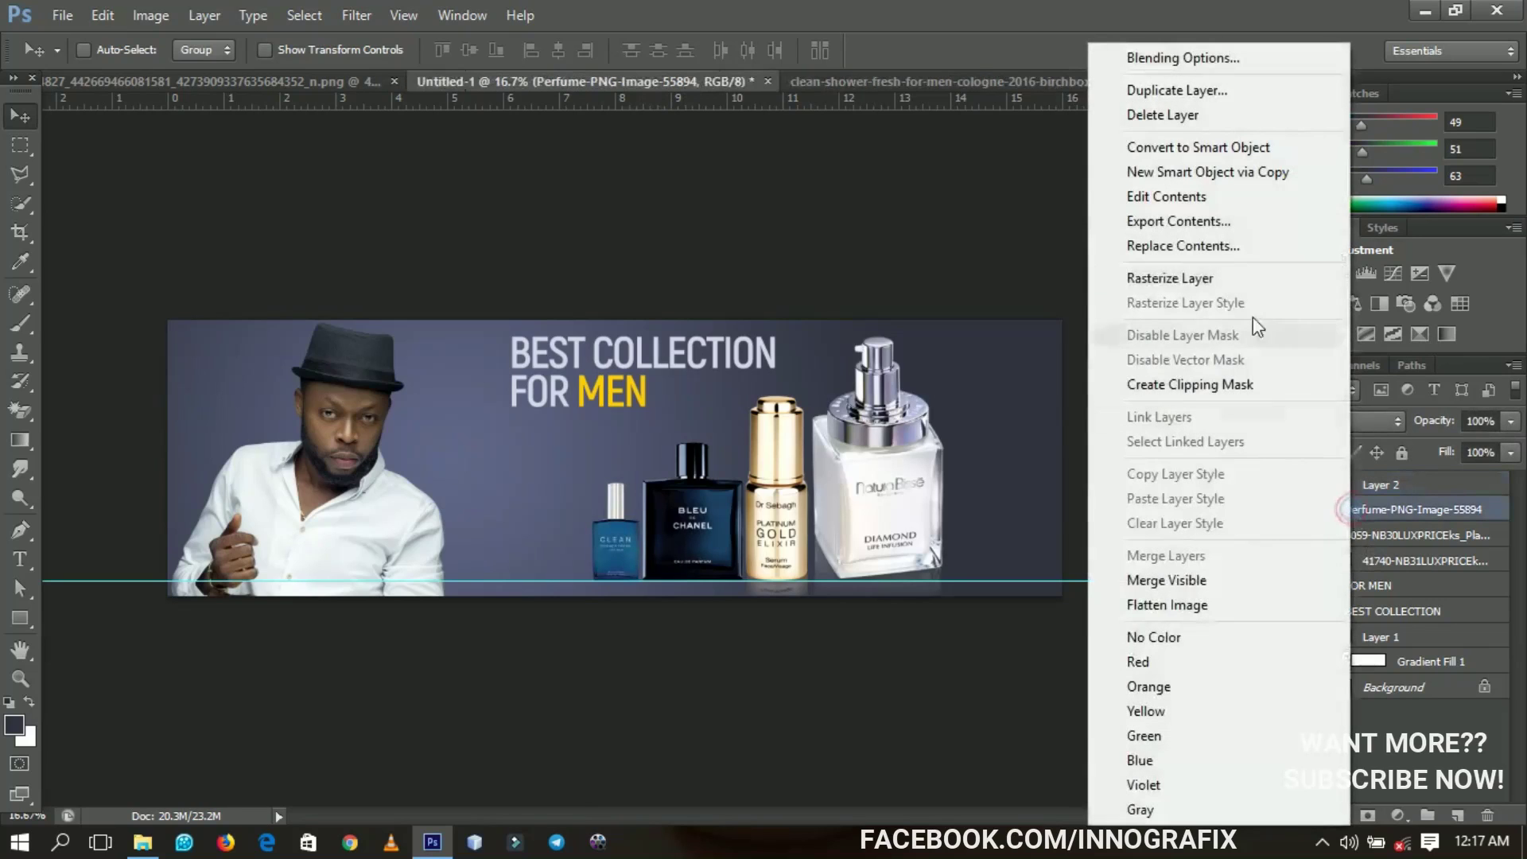
left_click(1209, 276)
left_click(1380, 487, "shift")
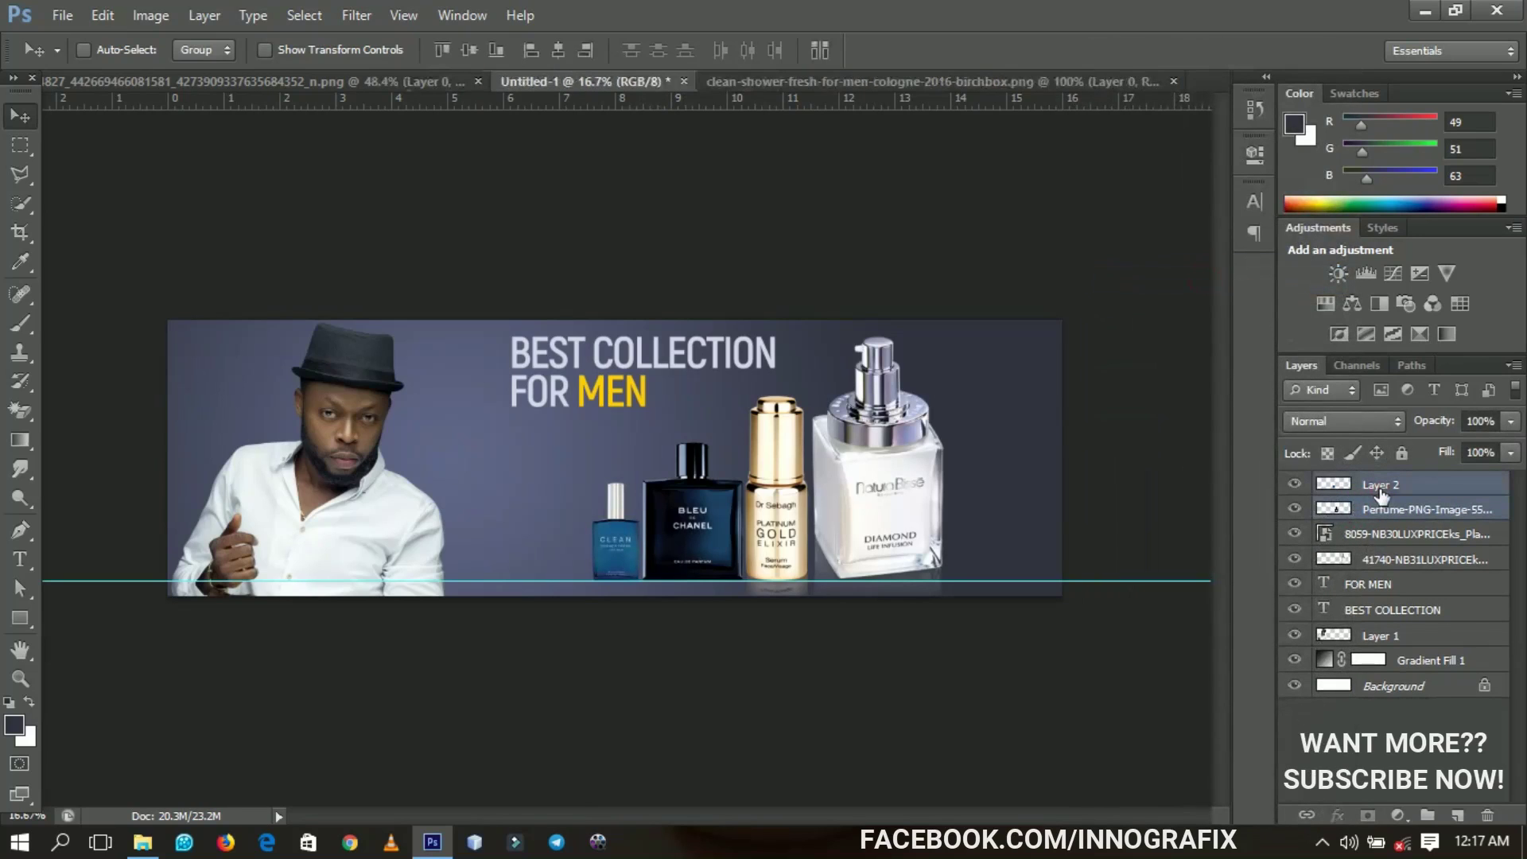
left_click(1296, 509)
left_click(1296, 509)
left_click(1296, 485)
left_click(1296, 485)
key("ctrl+g")
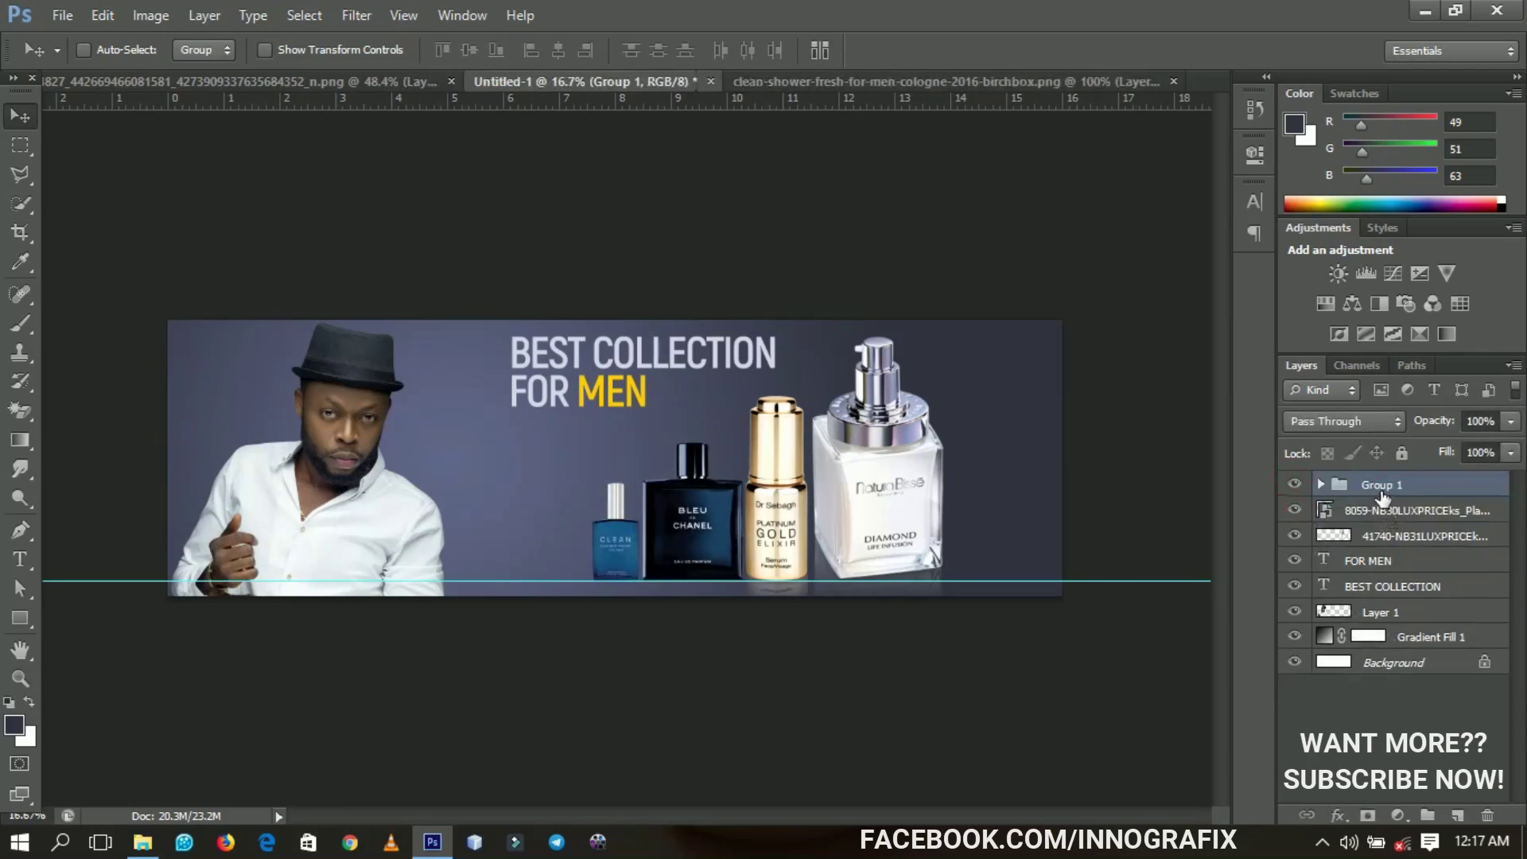
- Duplicate Group 1, convert the copy to a smart object, then rasterize it
key("ctrl+j")
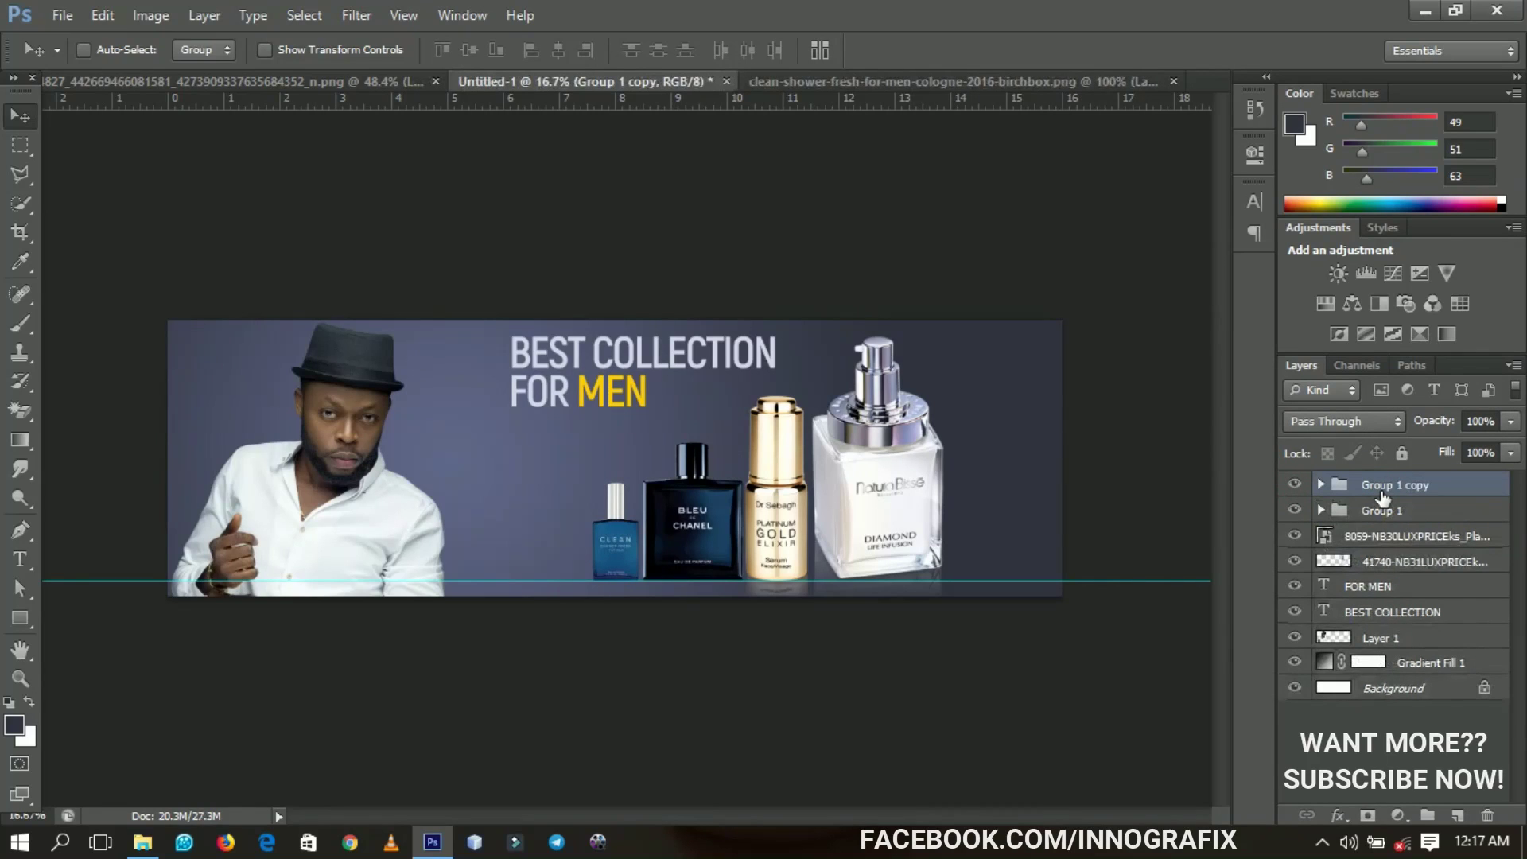
right_click(1384, 497)
left_click(1219, 380)
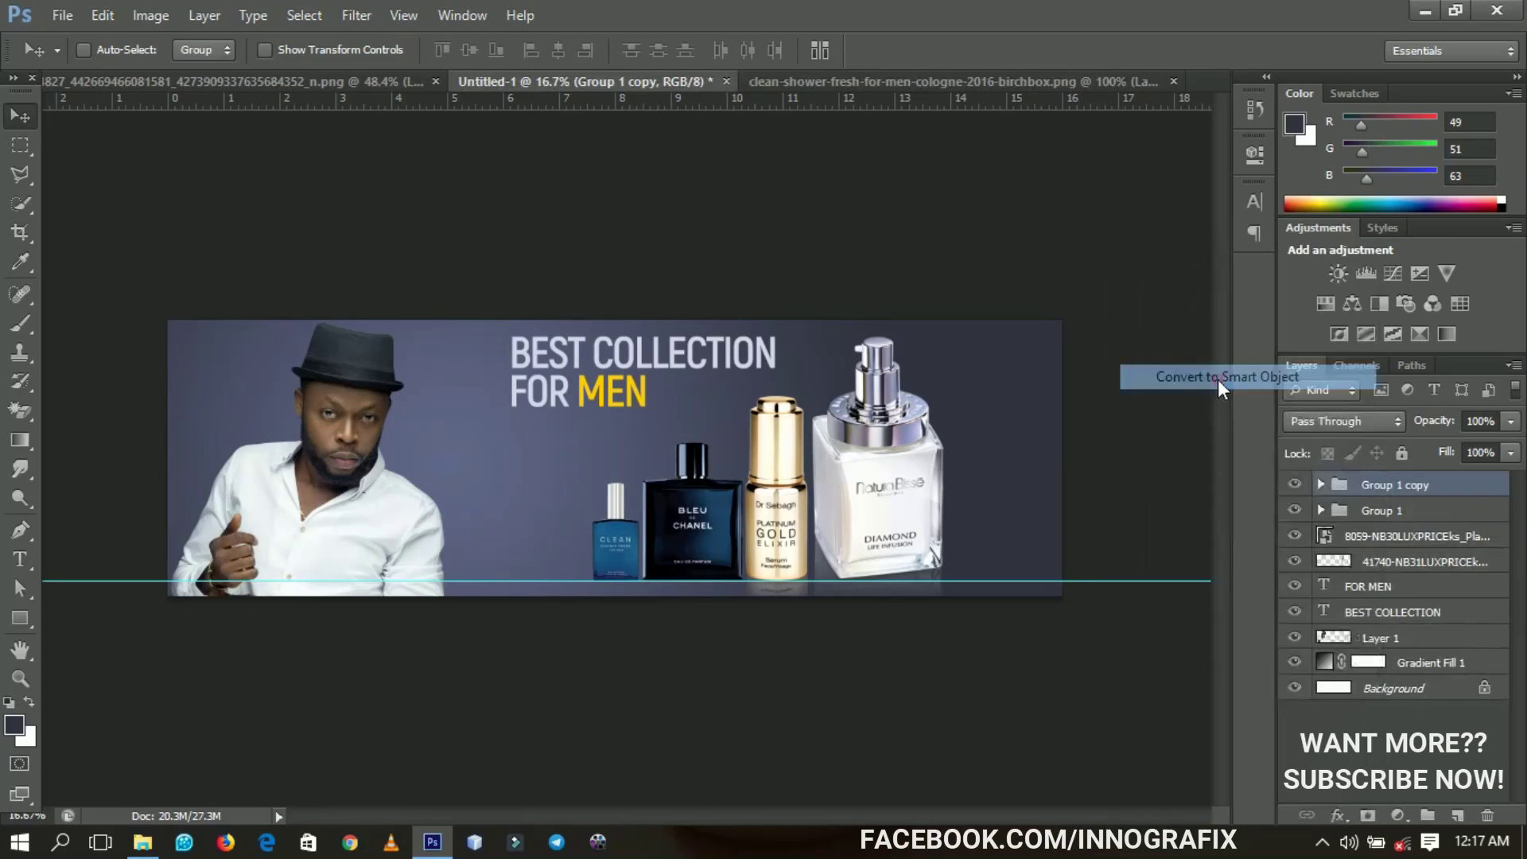
right_click(1357, 487)
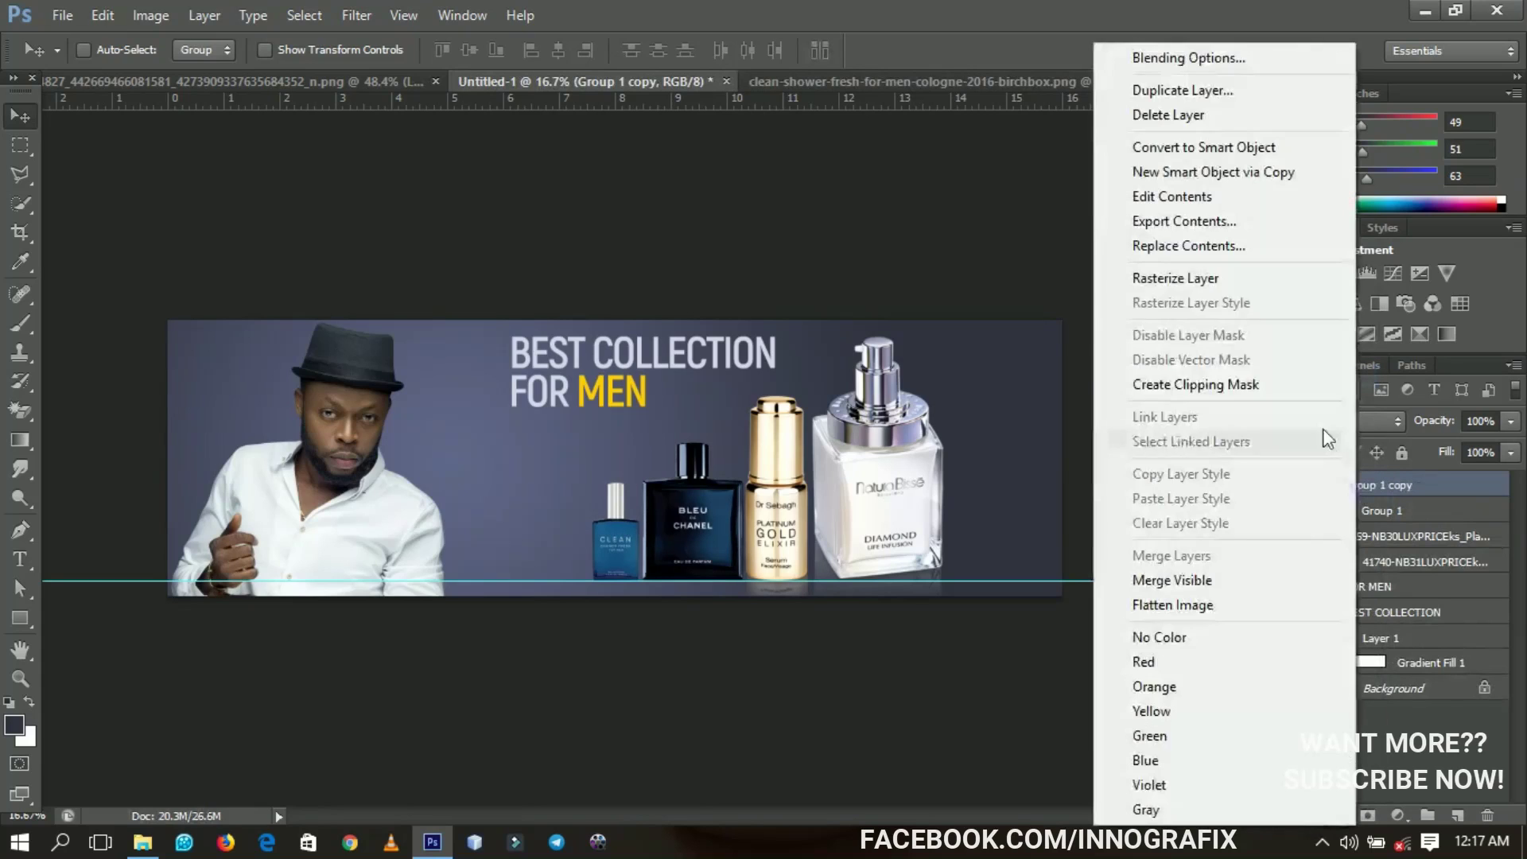
left_click(1198, 278)
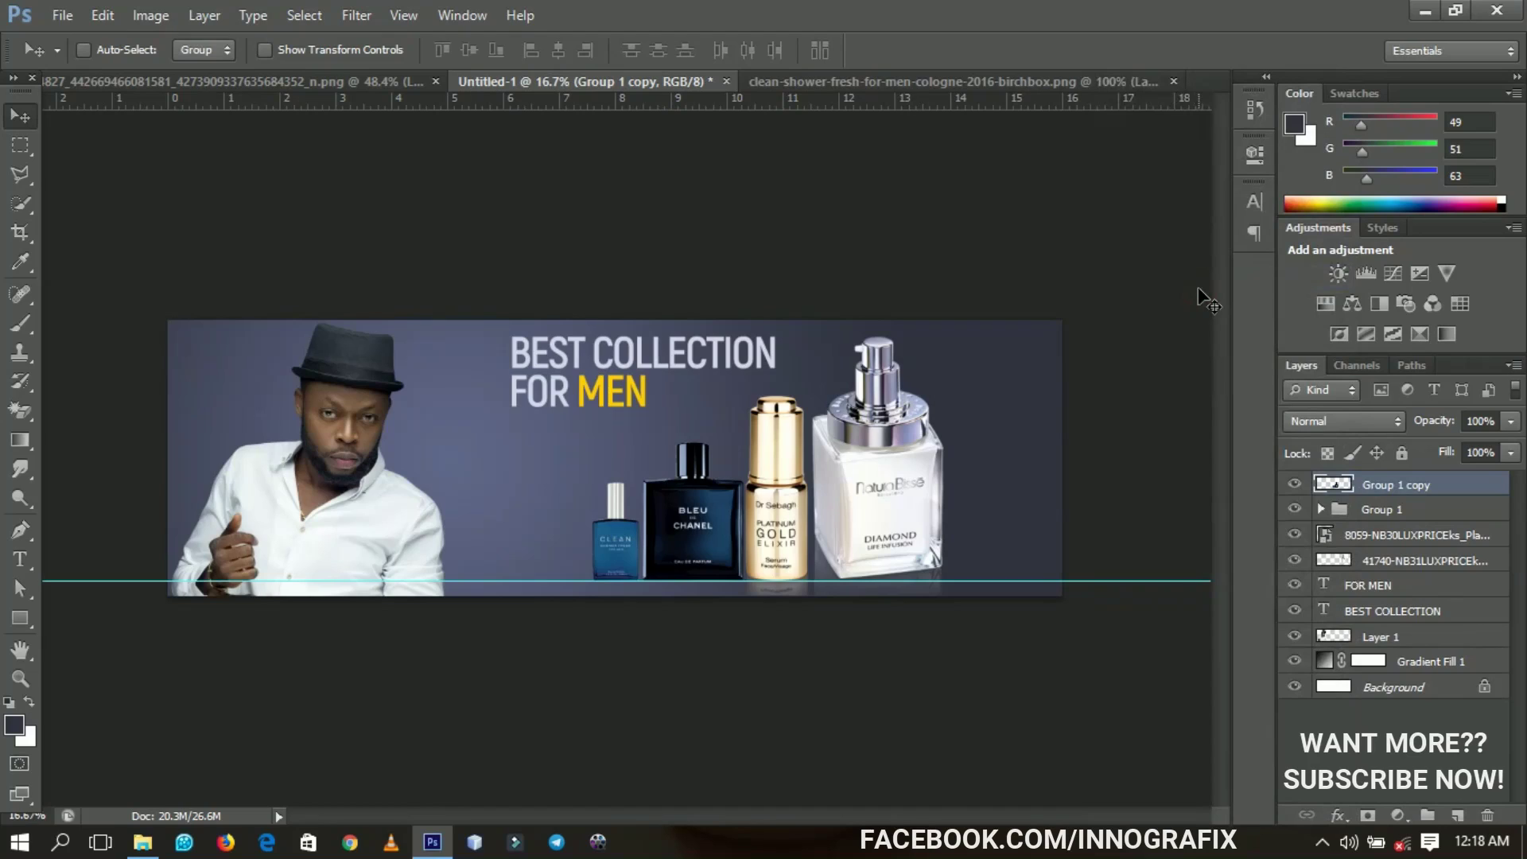
- Duplicate the rasterized bottles, flip the copy vertically beneath them, and set its opacity to 50%
key("ctrl+j")
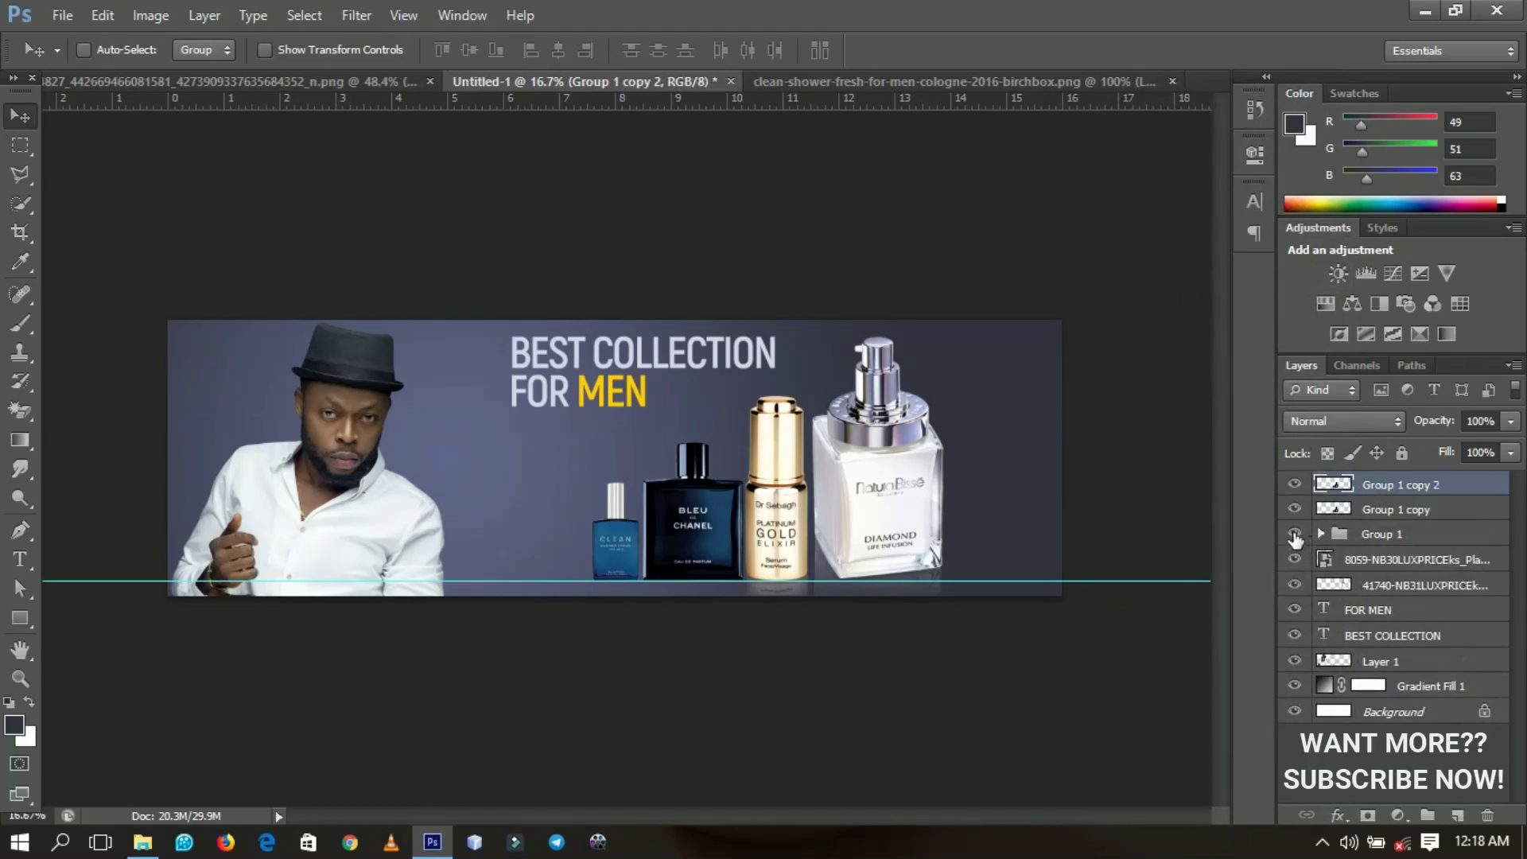
left_click(1295, 535)
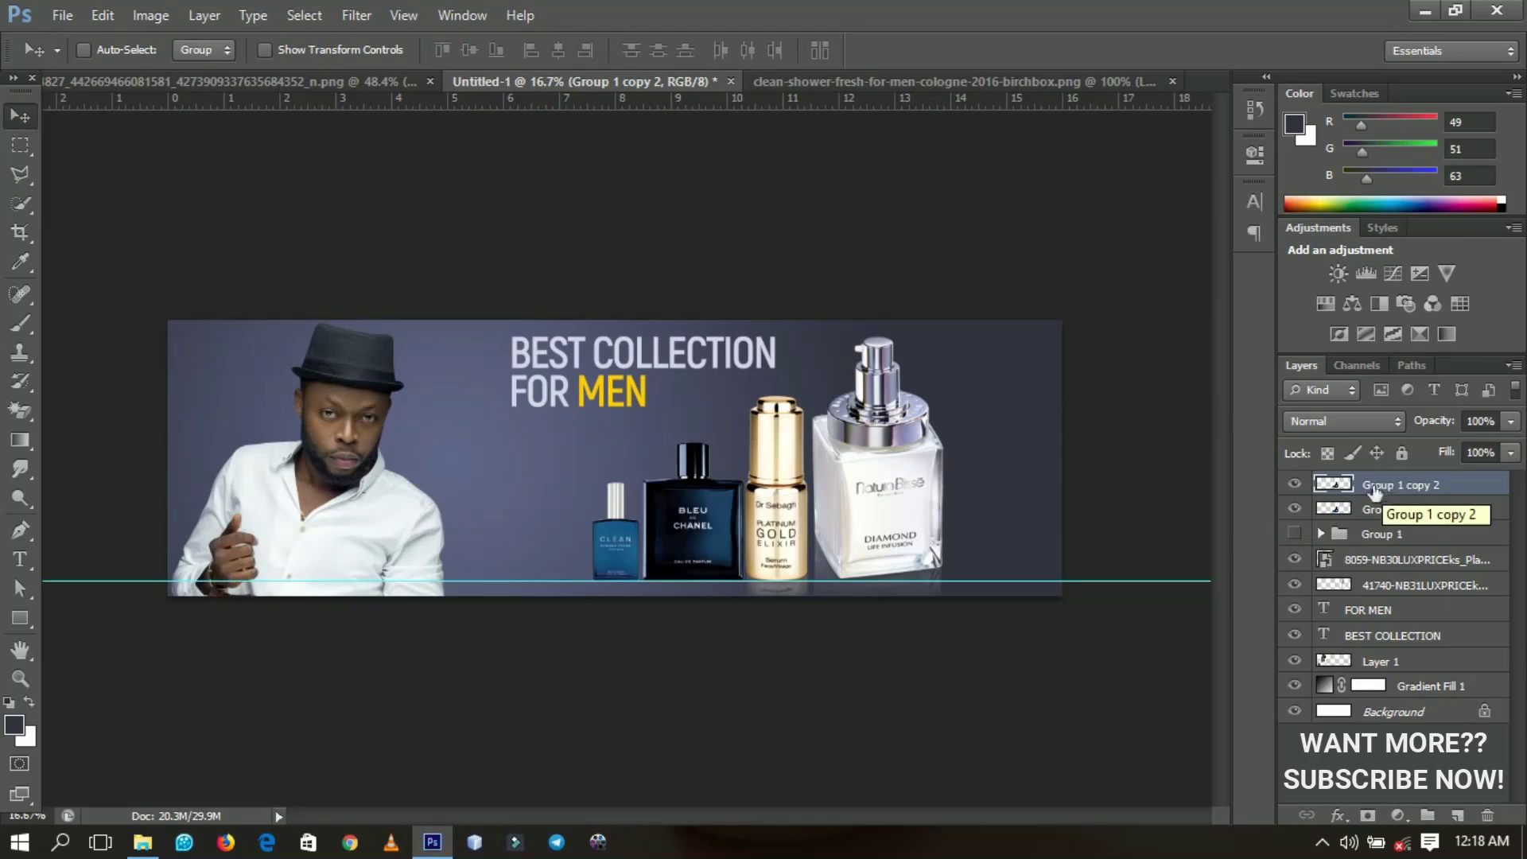
key("ctrl+t")
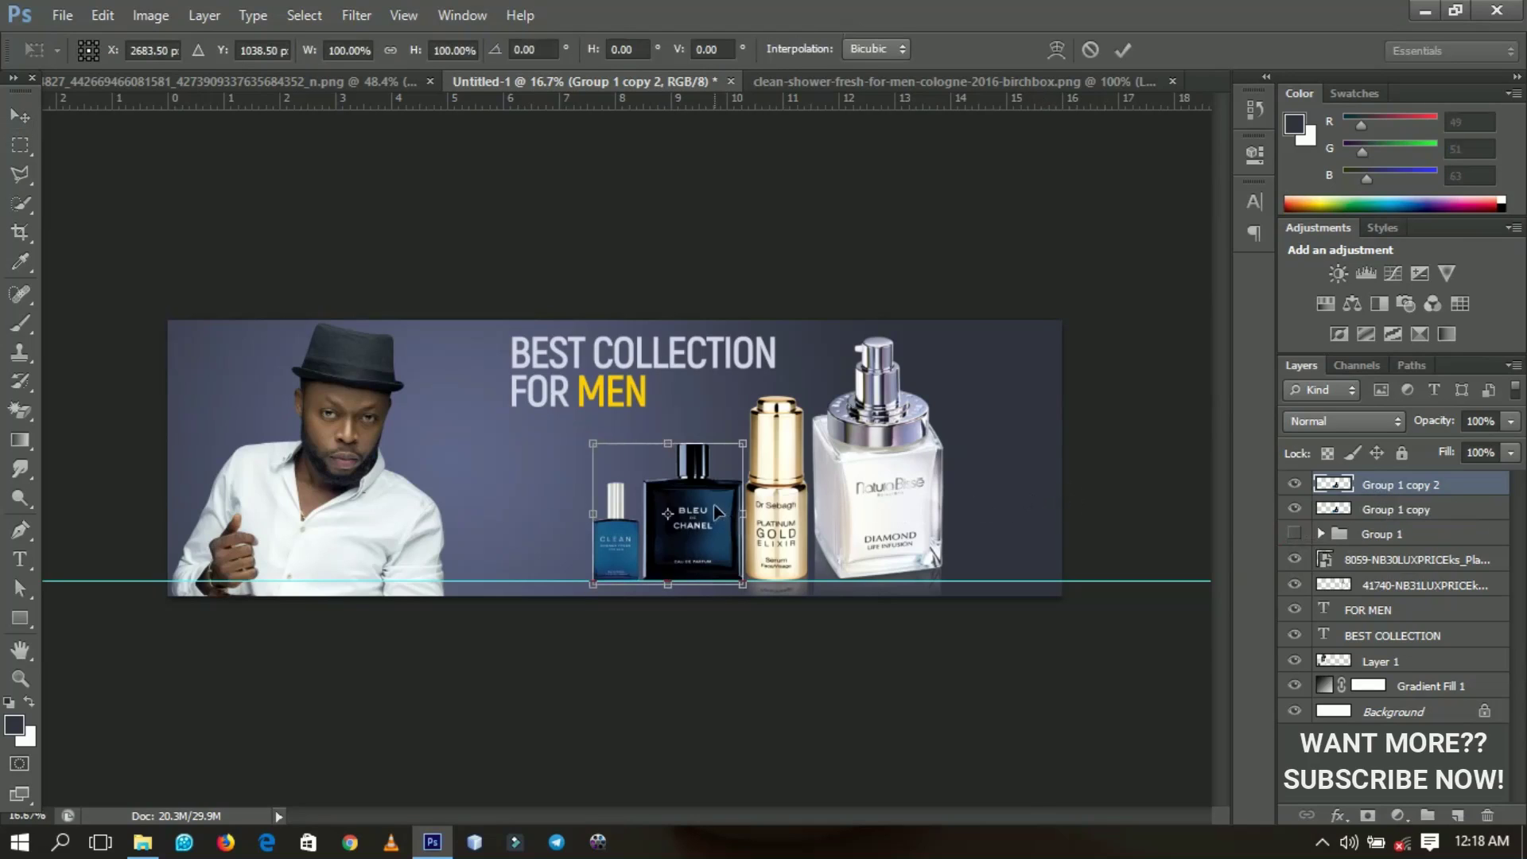
right_click(714, 505)
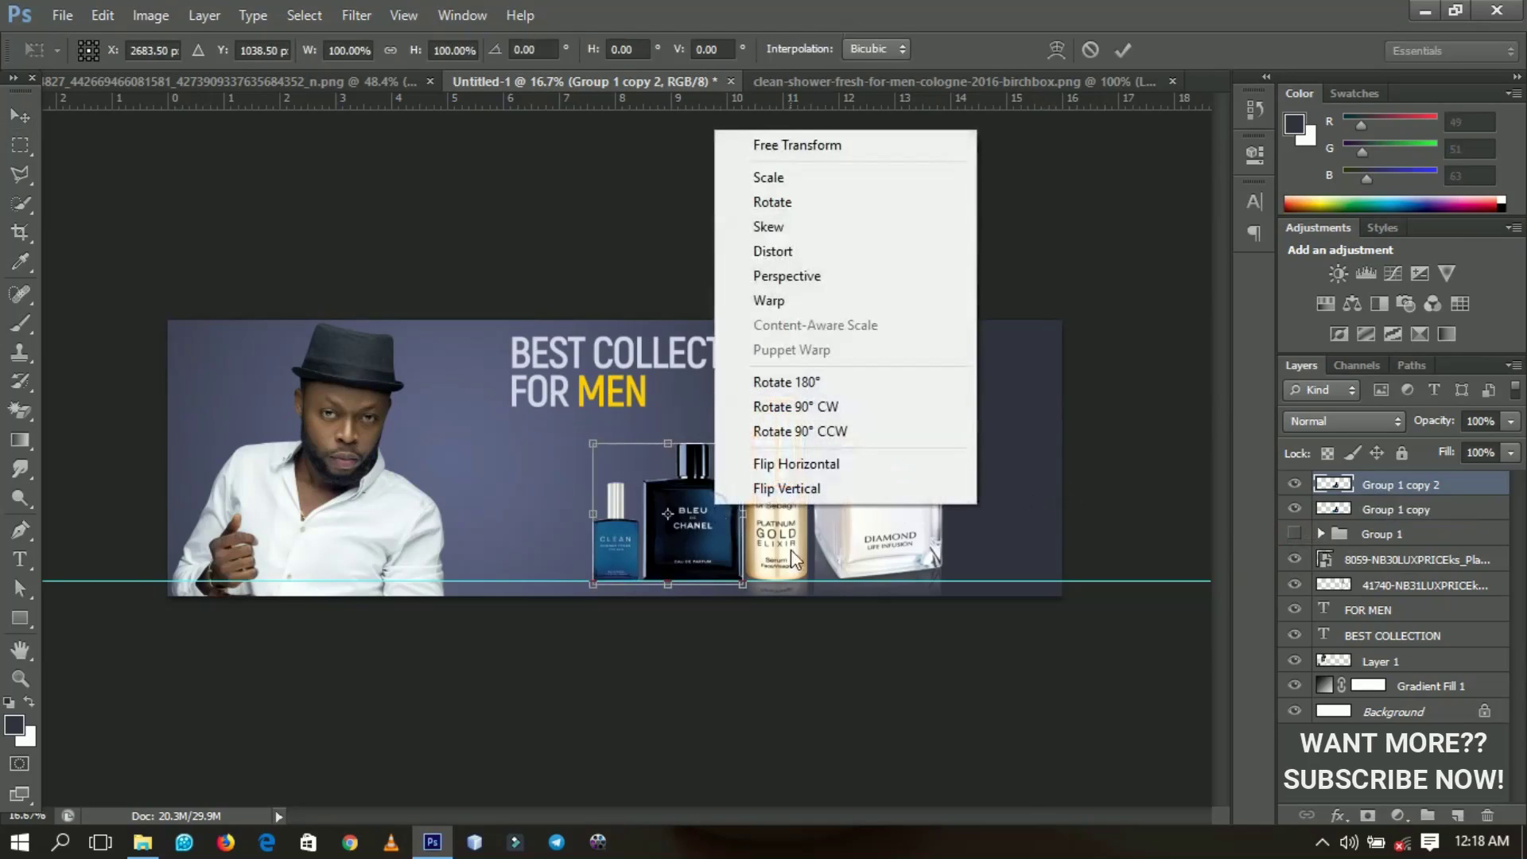
left_click(771, 488)
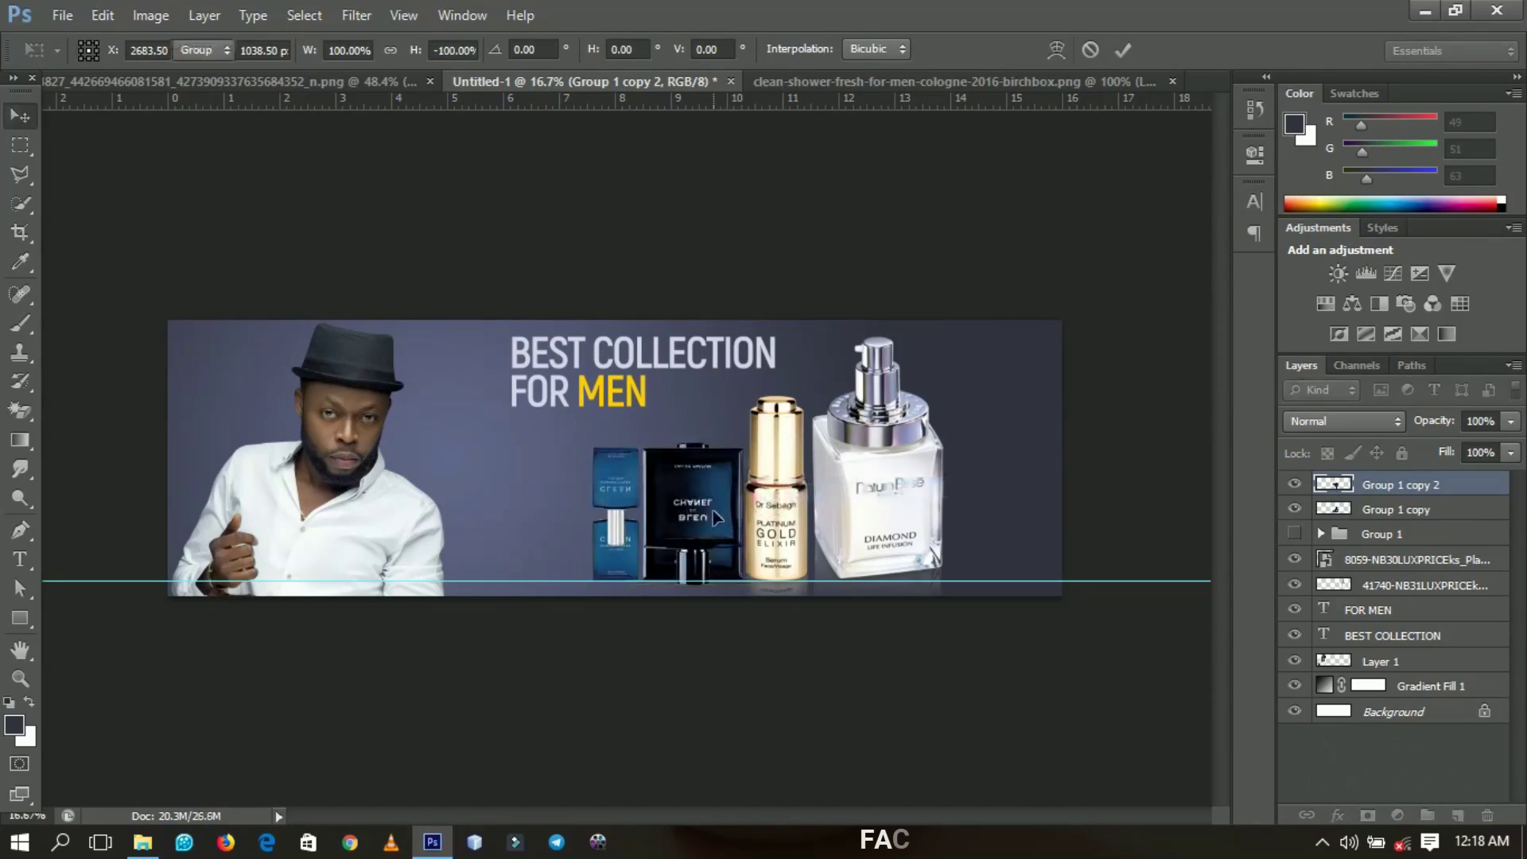
key("Return")
left_click_drag(713, 509, 708, 586)
left_click_drag(1432, 424, 1372, 426)
left_click(771, 469)
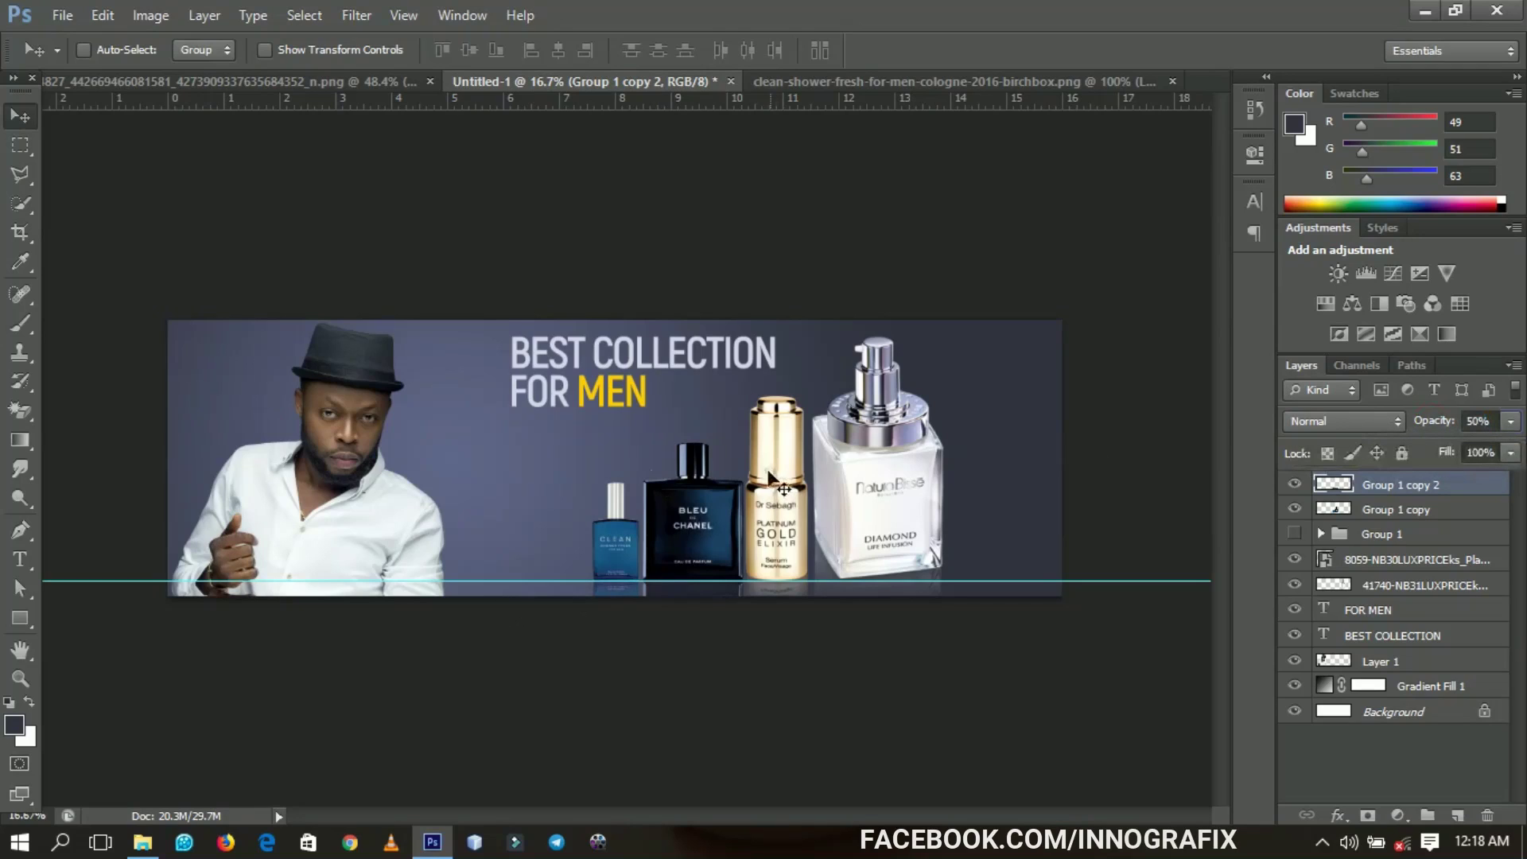
- Copy the BEST COLLECTION headline to the right and retype it as 20% OFF
right_click(652, 355)
left_click(697, 367)
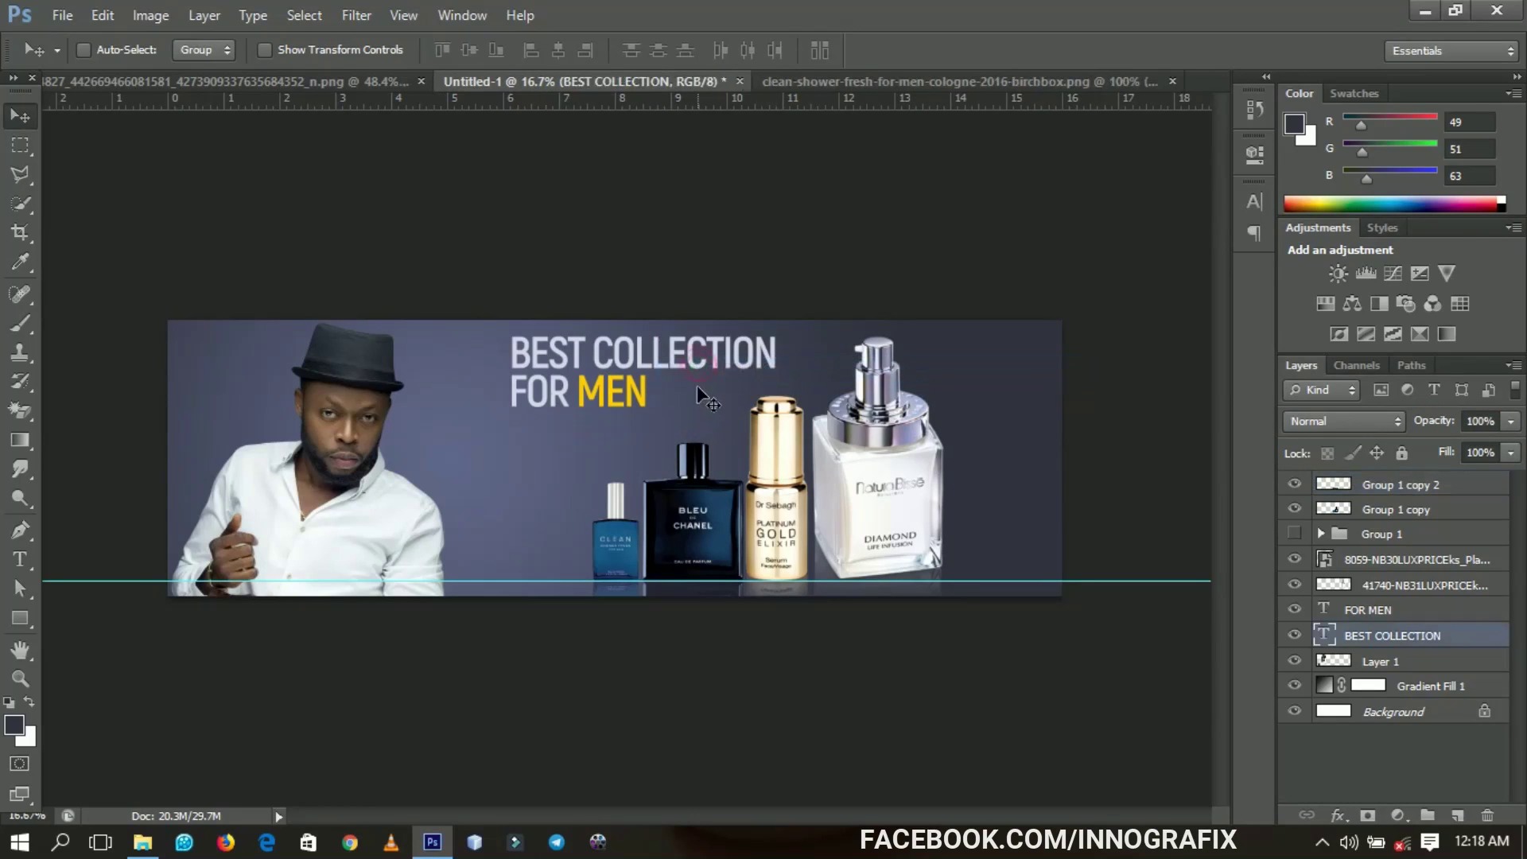
left_click_drag(695, 385, 971, 371)
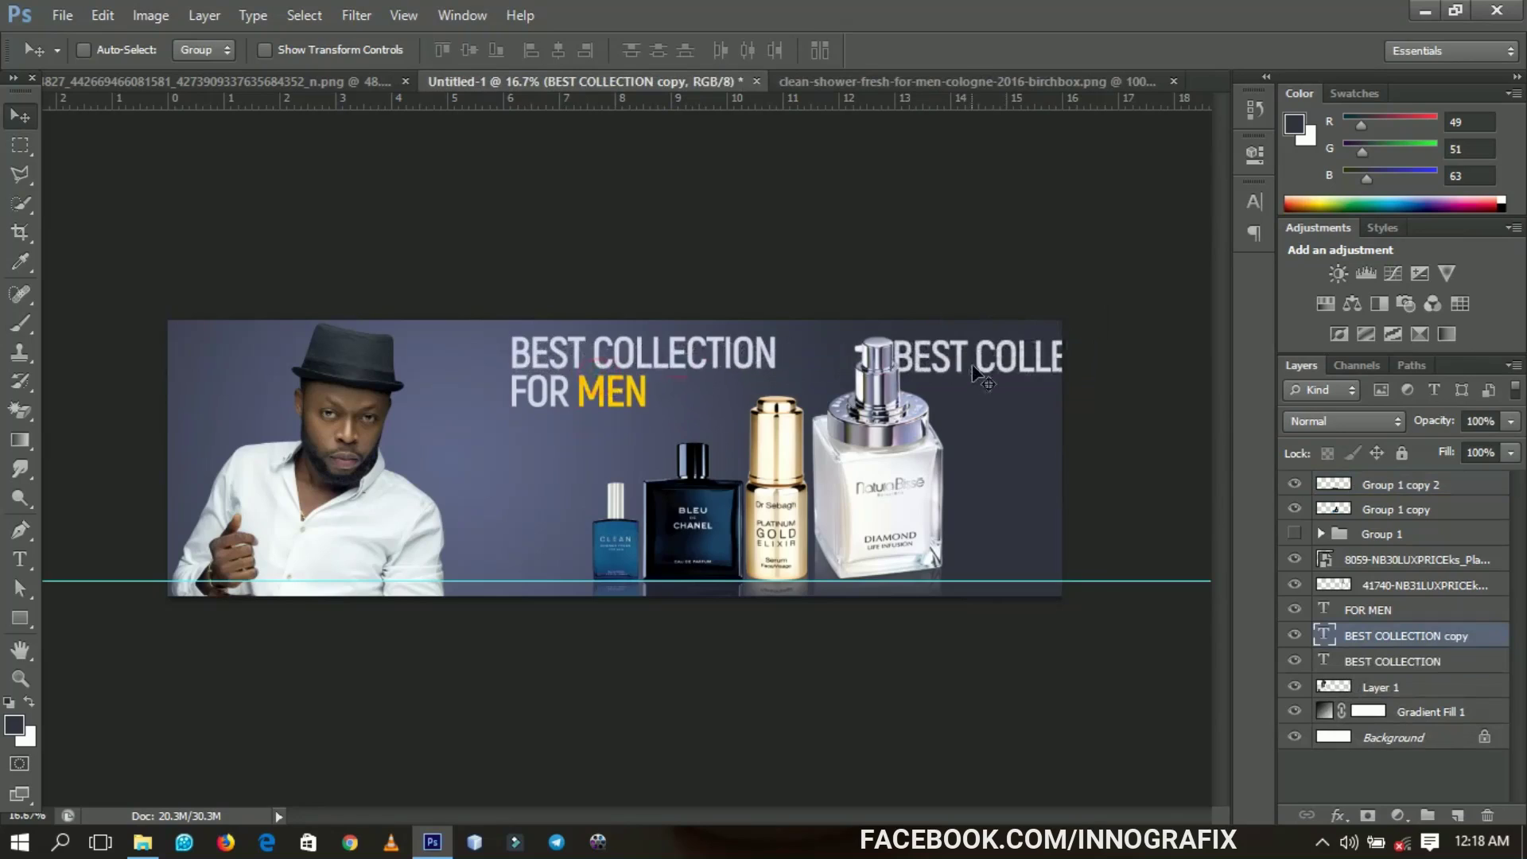
key("t")
triple_click(981, 364)
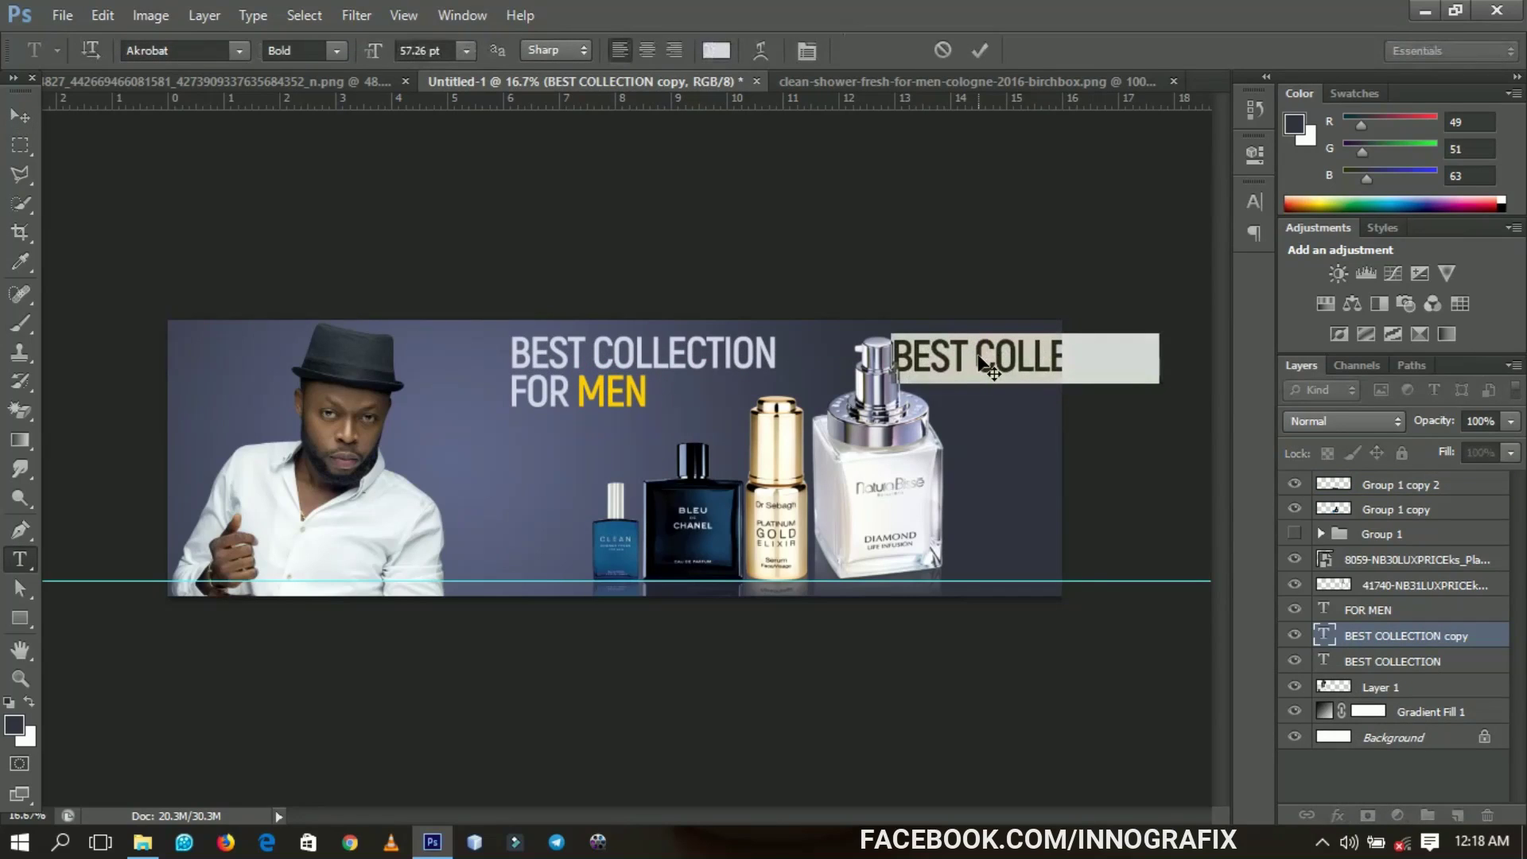
type("120$")
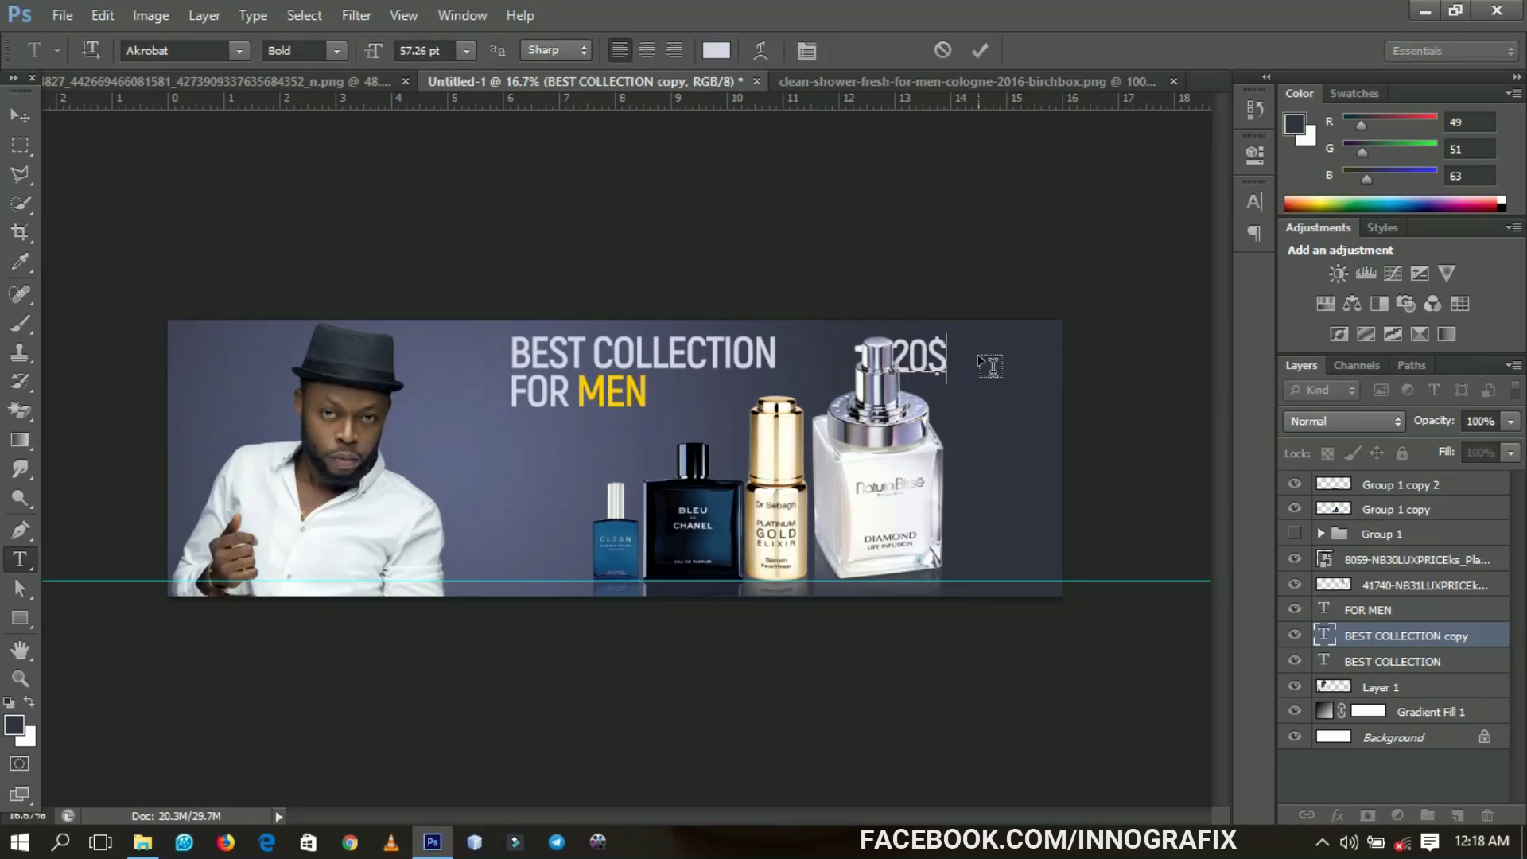
key("BackSpace")
type("% OF")
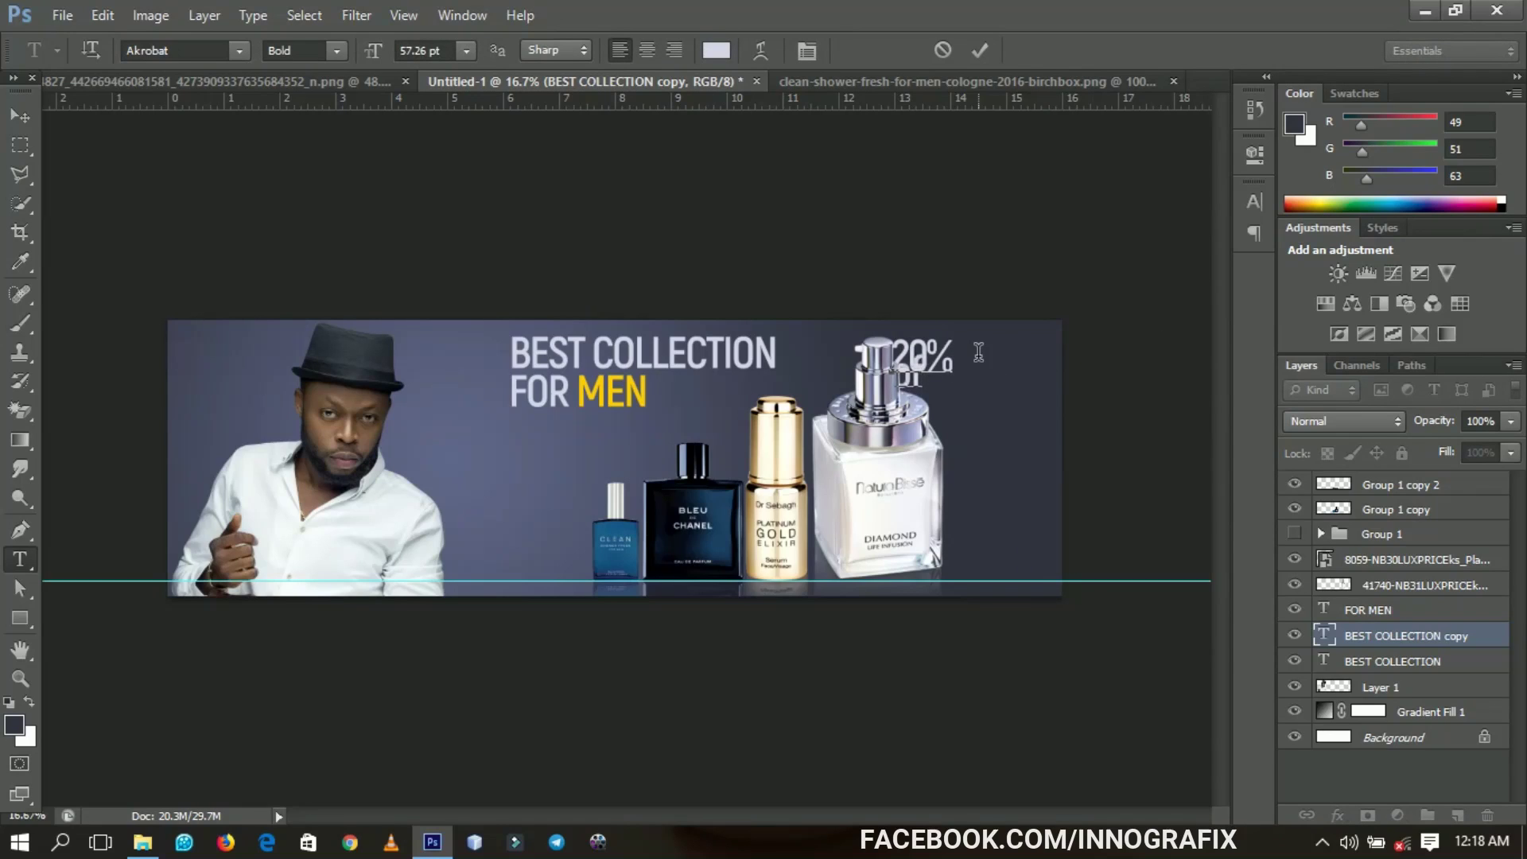
type("F")
- Increase the line spacing between 20% and OFF to 45.91 pt leading
key("ctrl+a")
left_click(819, 51)
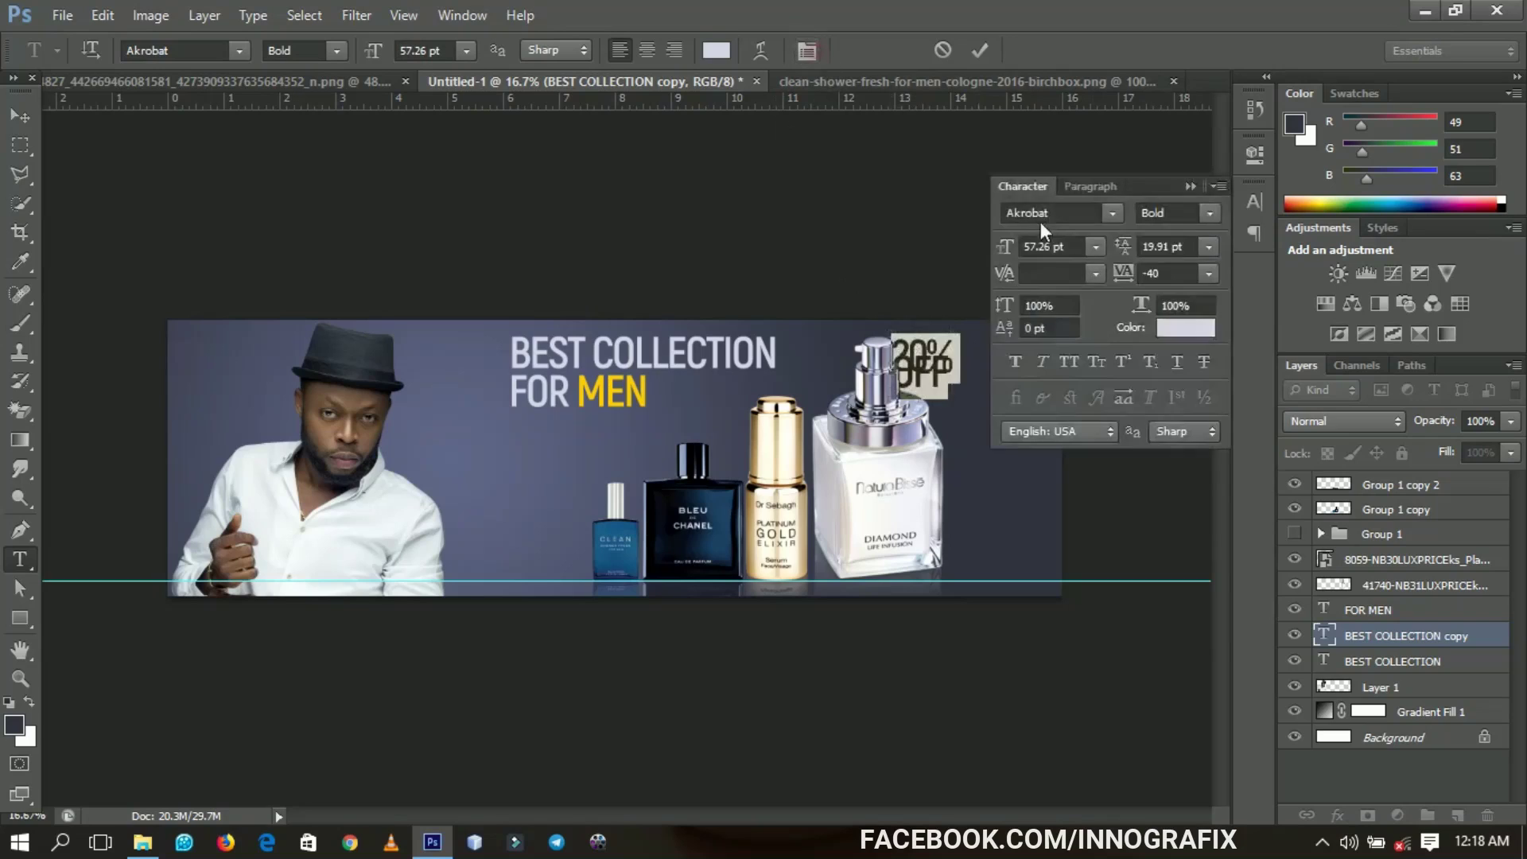
left_click(1123, 248)
left_click_drag(1126, 247, 1155, 249)
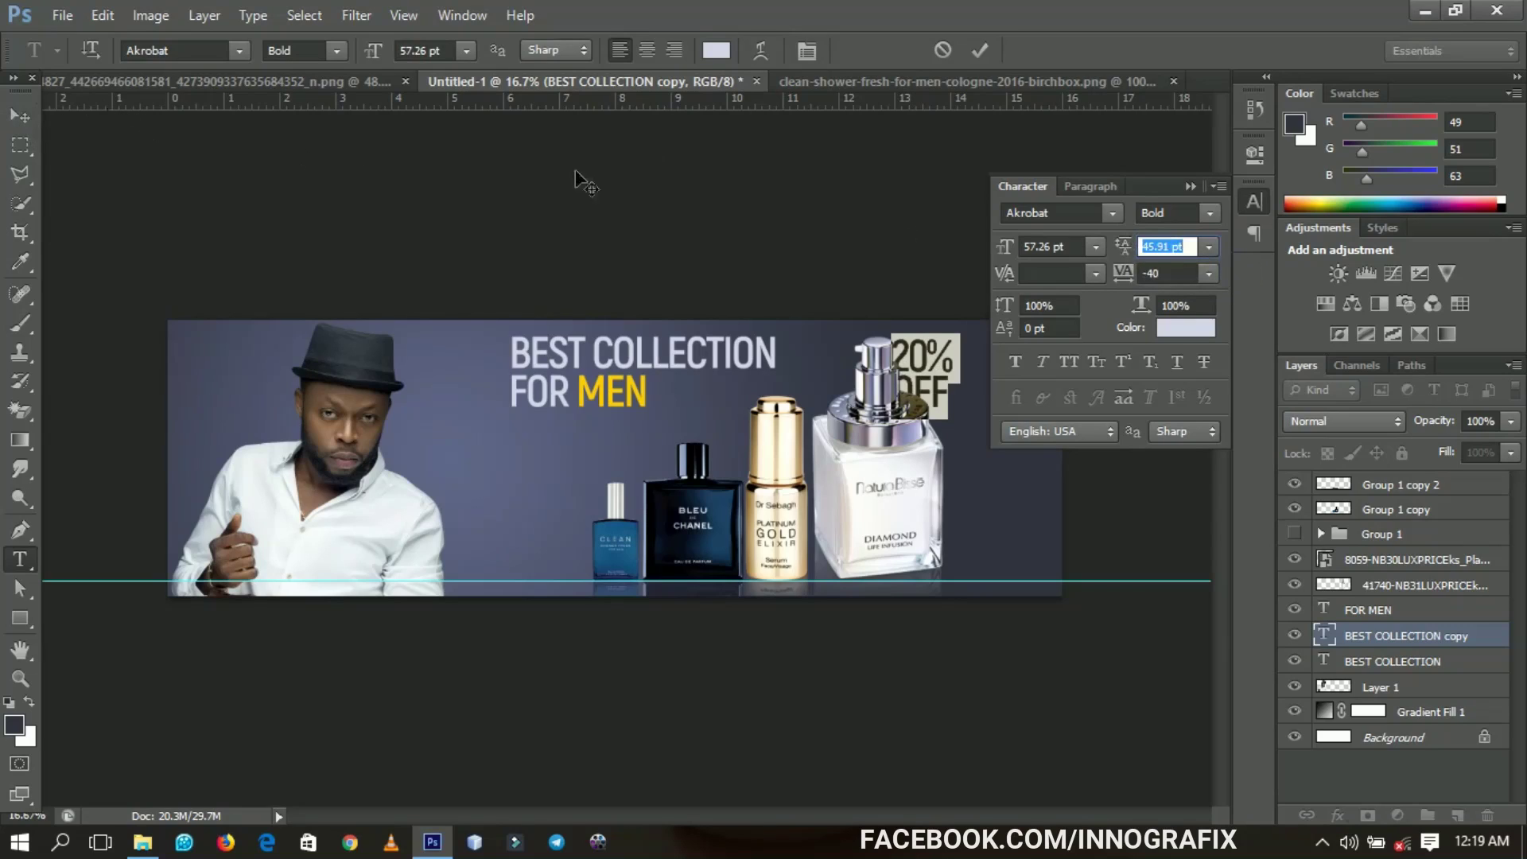
- Make the 20% OFF text white (ffffff) and move it to the banner's top-right corner
left_click(715, 50)
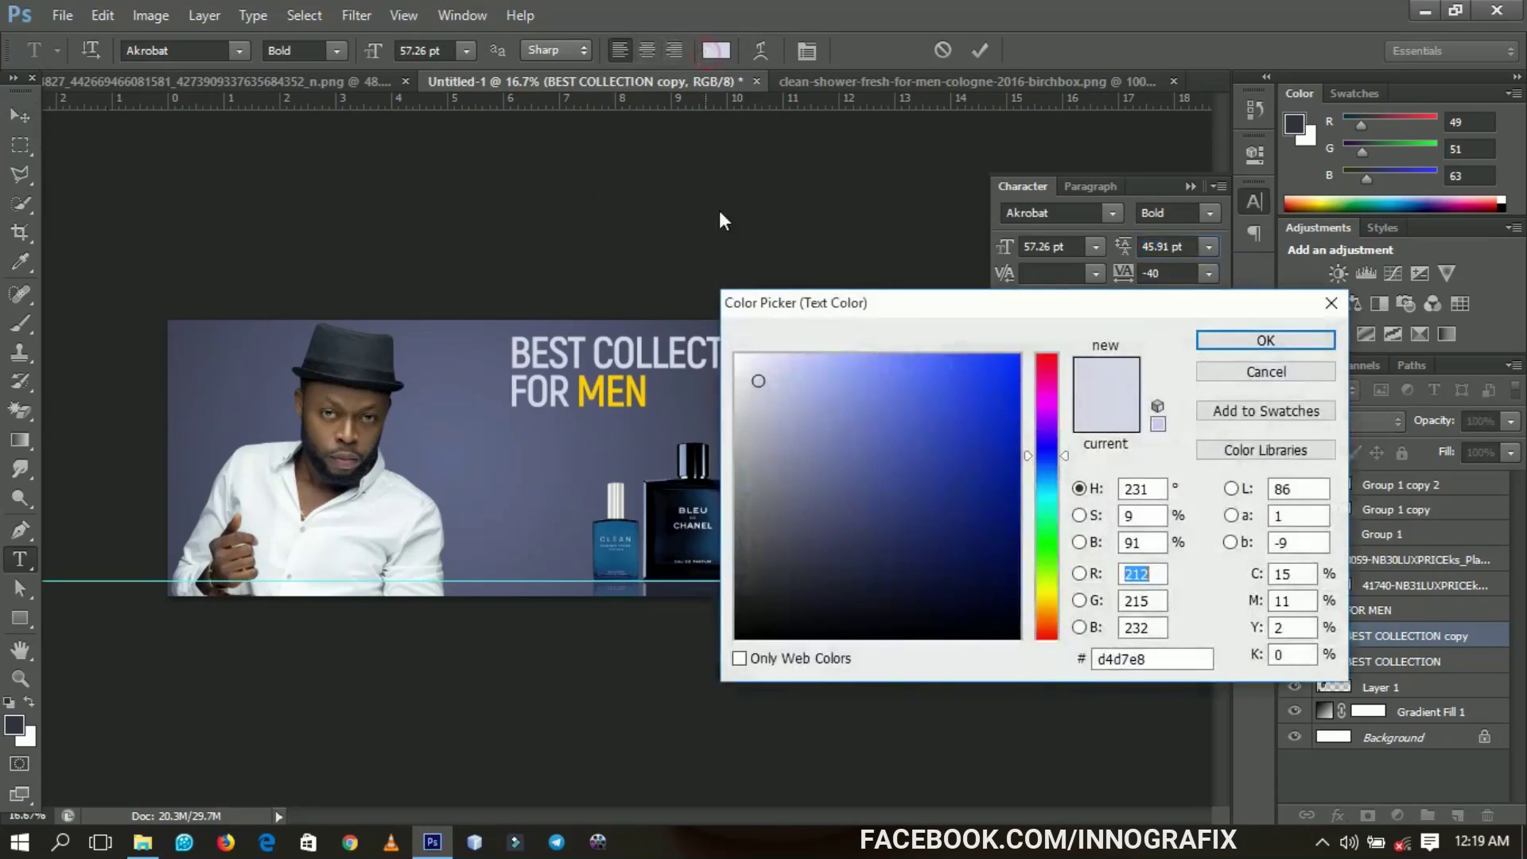
left_click_drag(723, 350, 723, 347)
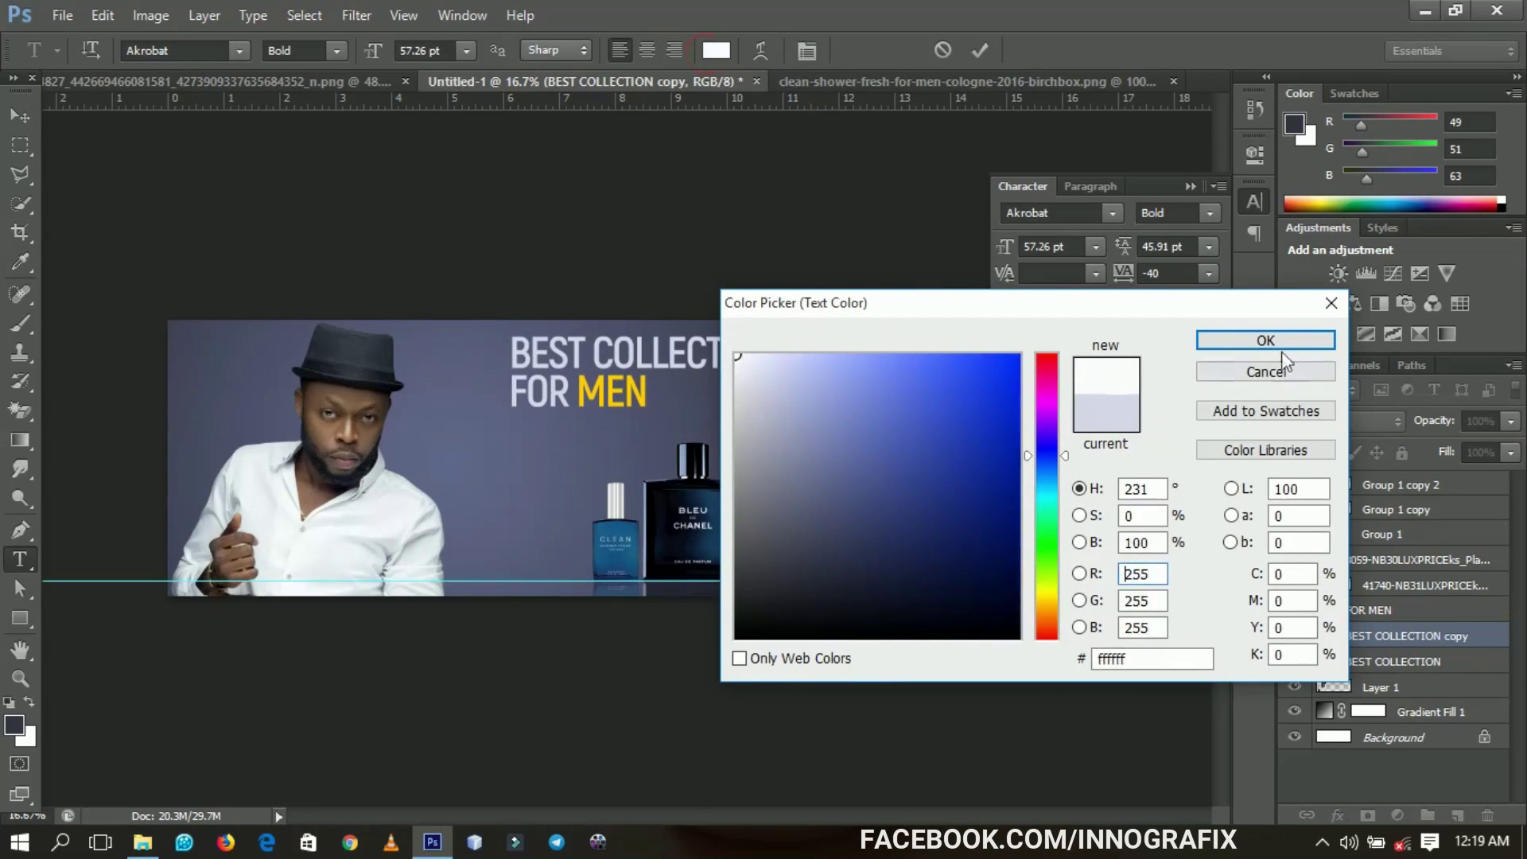
left_click(1271, 342)
left_click(20, 115)
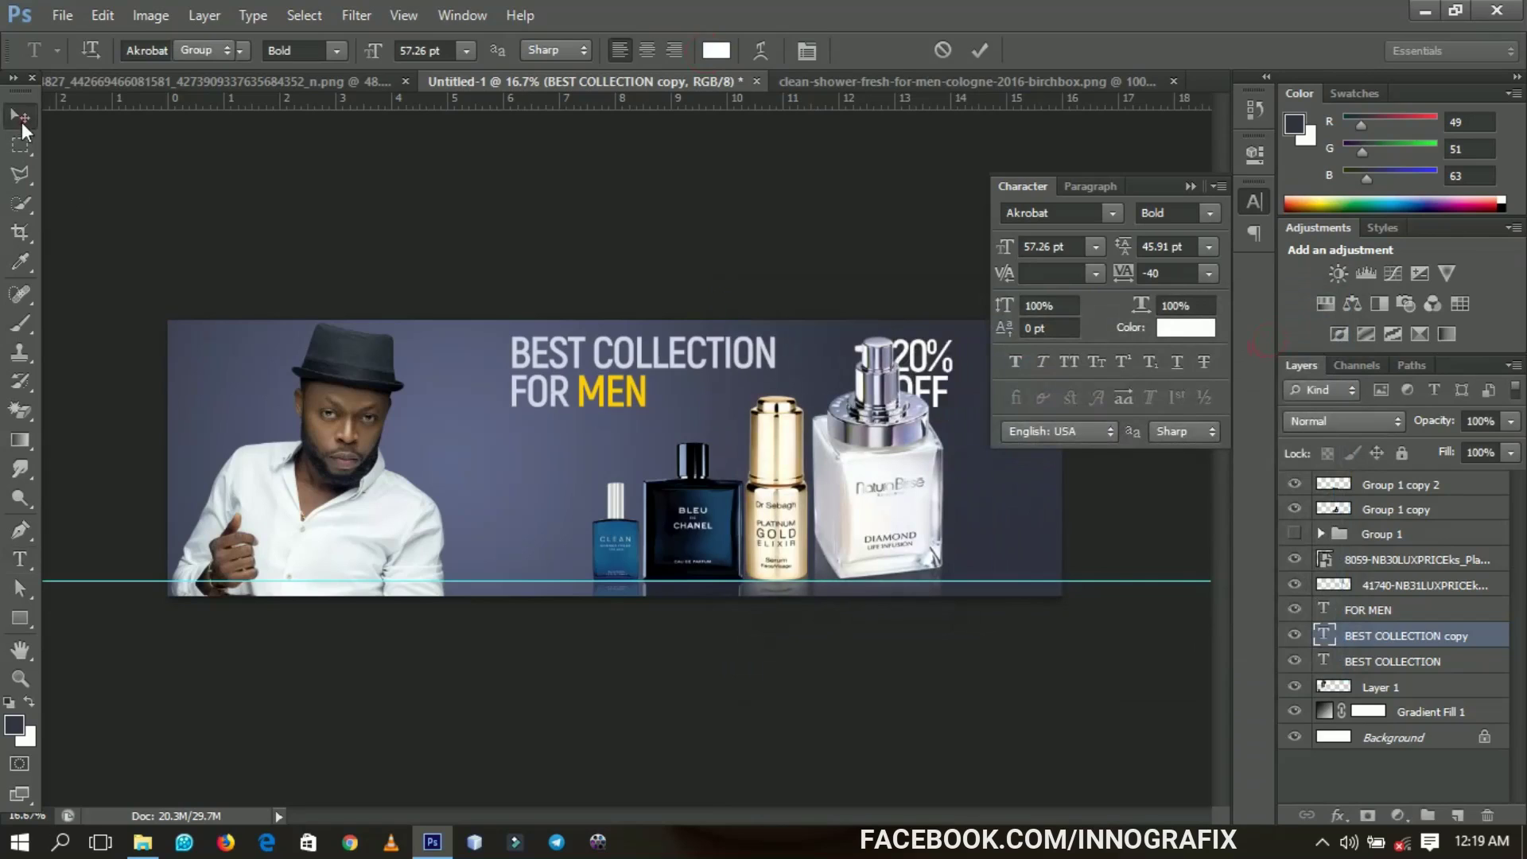
left_click(1253, 203)
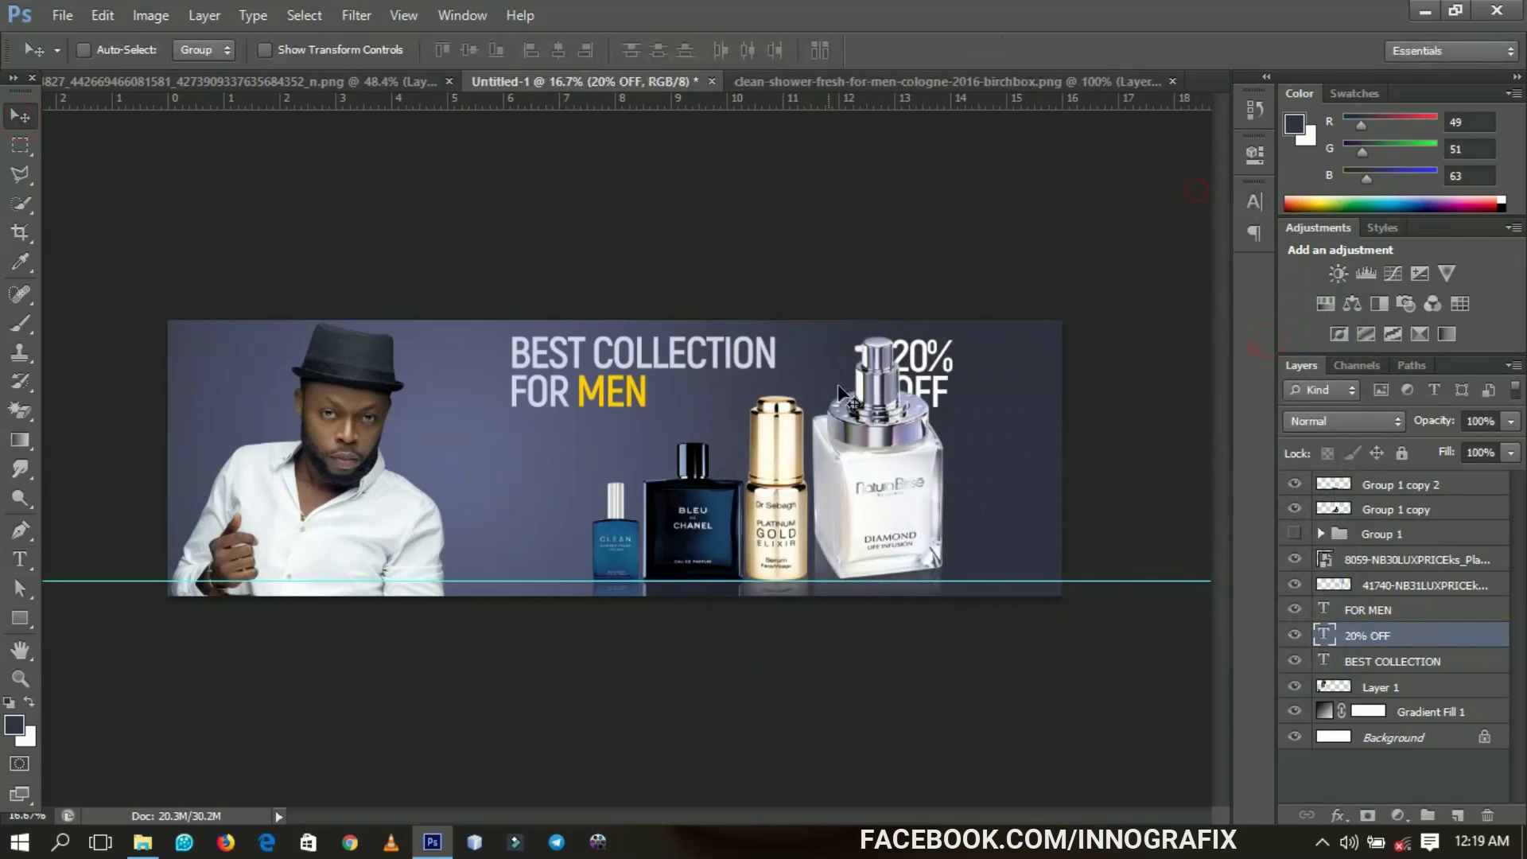
left_click_drag(843, 394, 925, 388)
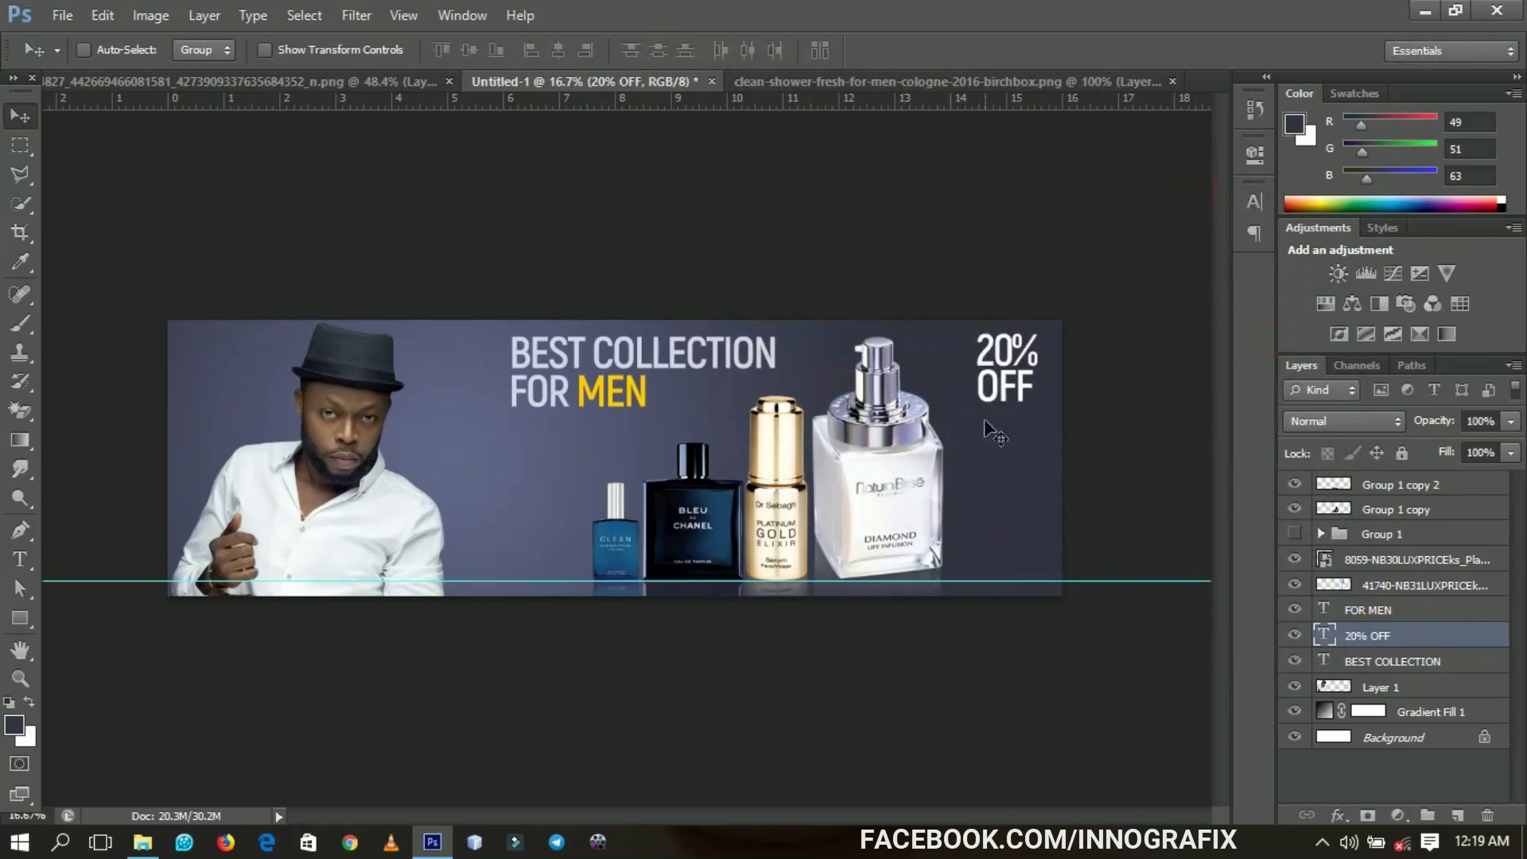
left_click_drag(986, 429, 989, 426)
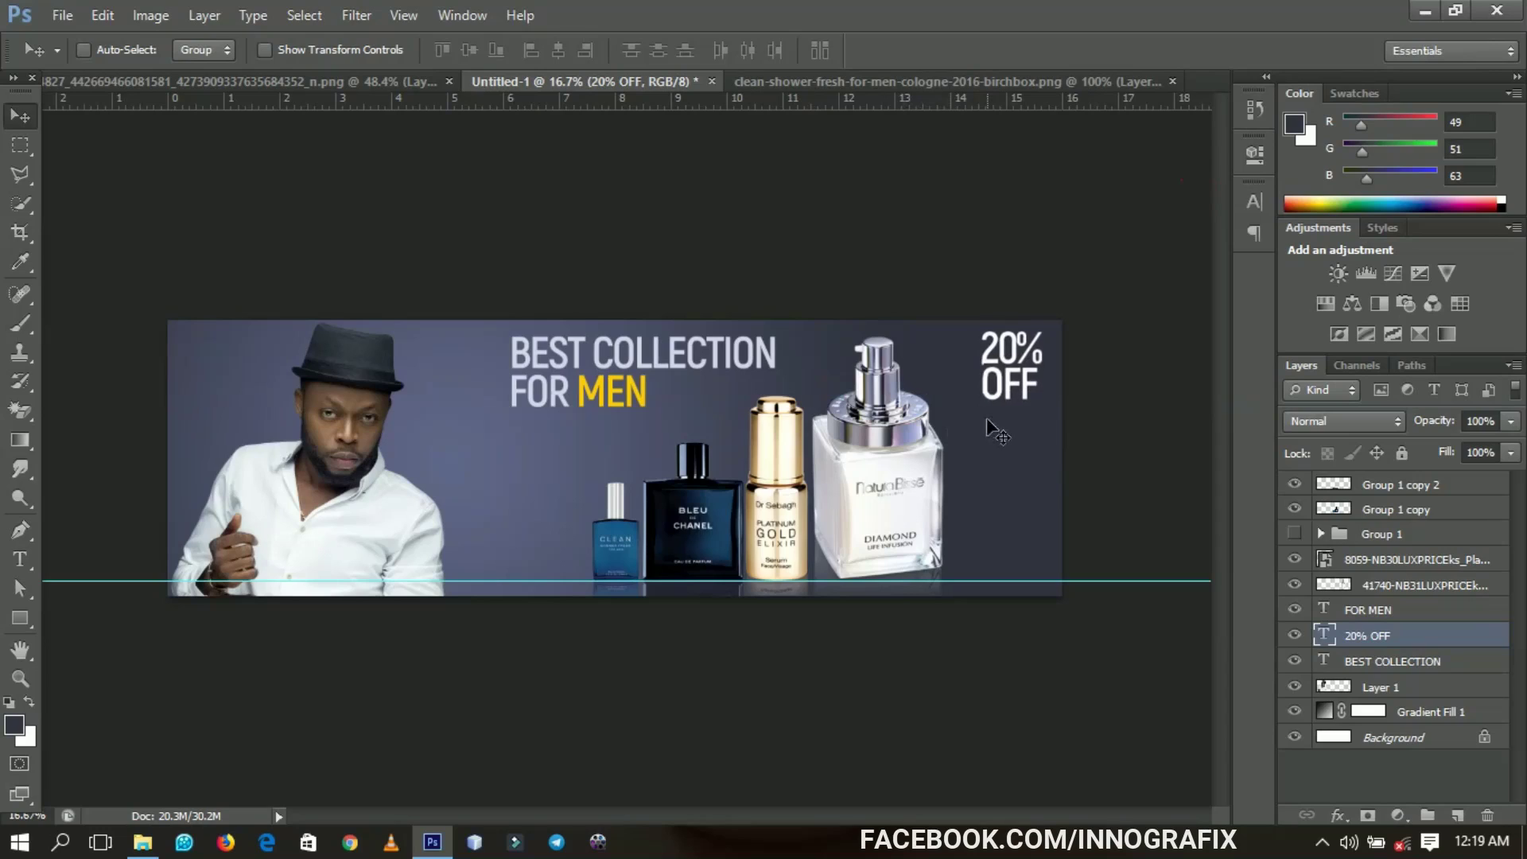
- Draw a rectangle at the banner's lower right with the Rectangle tool
left_click(19, 618)
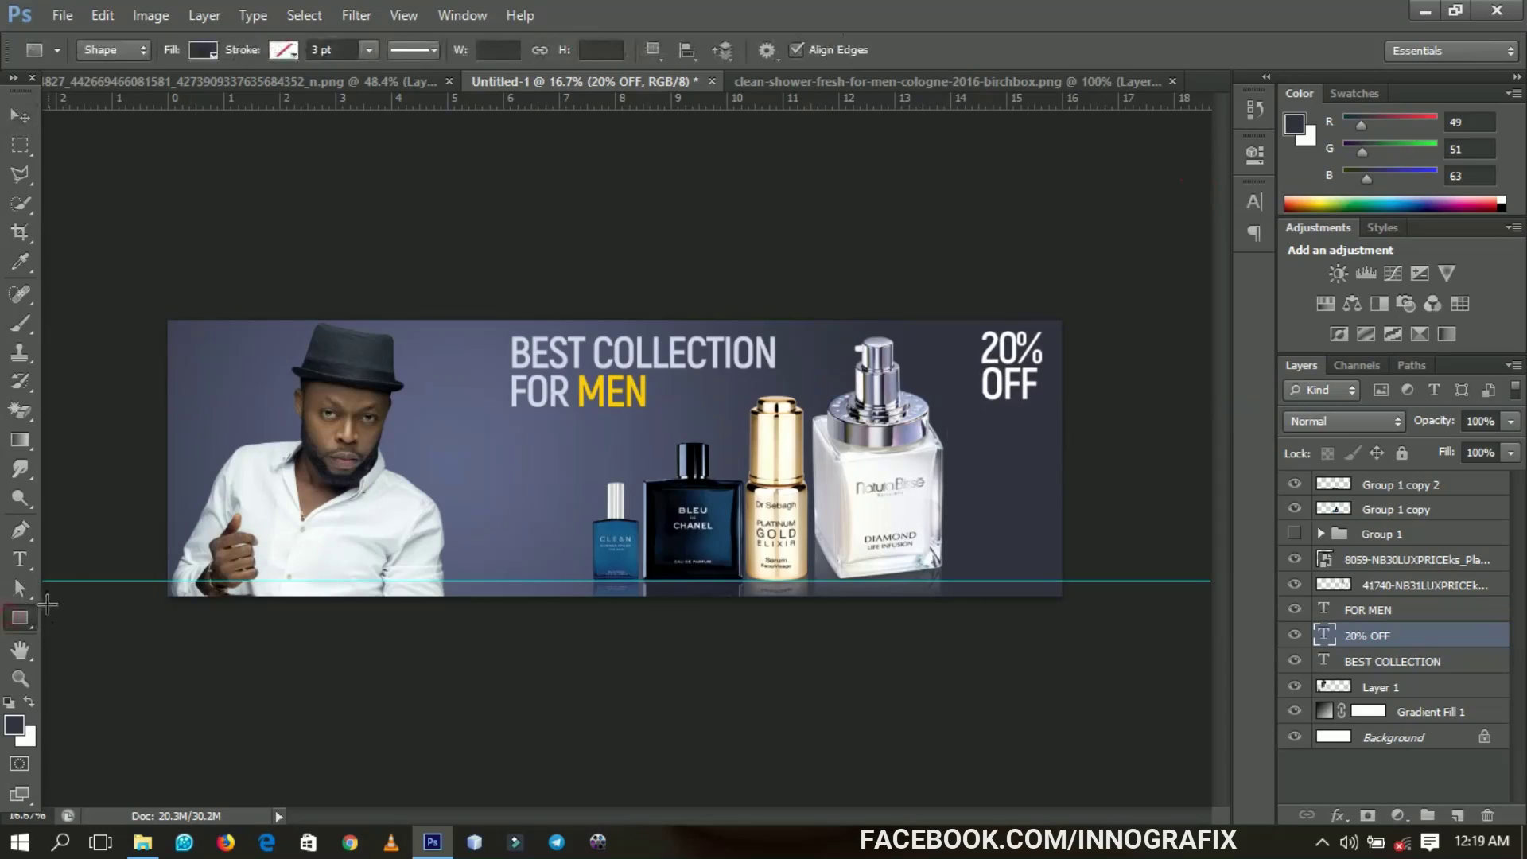
right_click(21, 616)
left_click(75, 615)
left_click_drag(969, 543, 1165, 570)
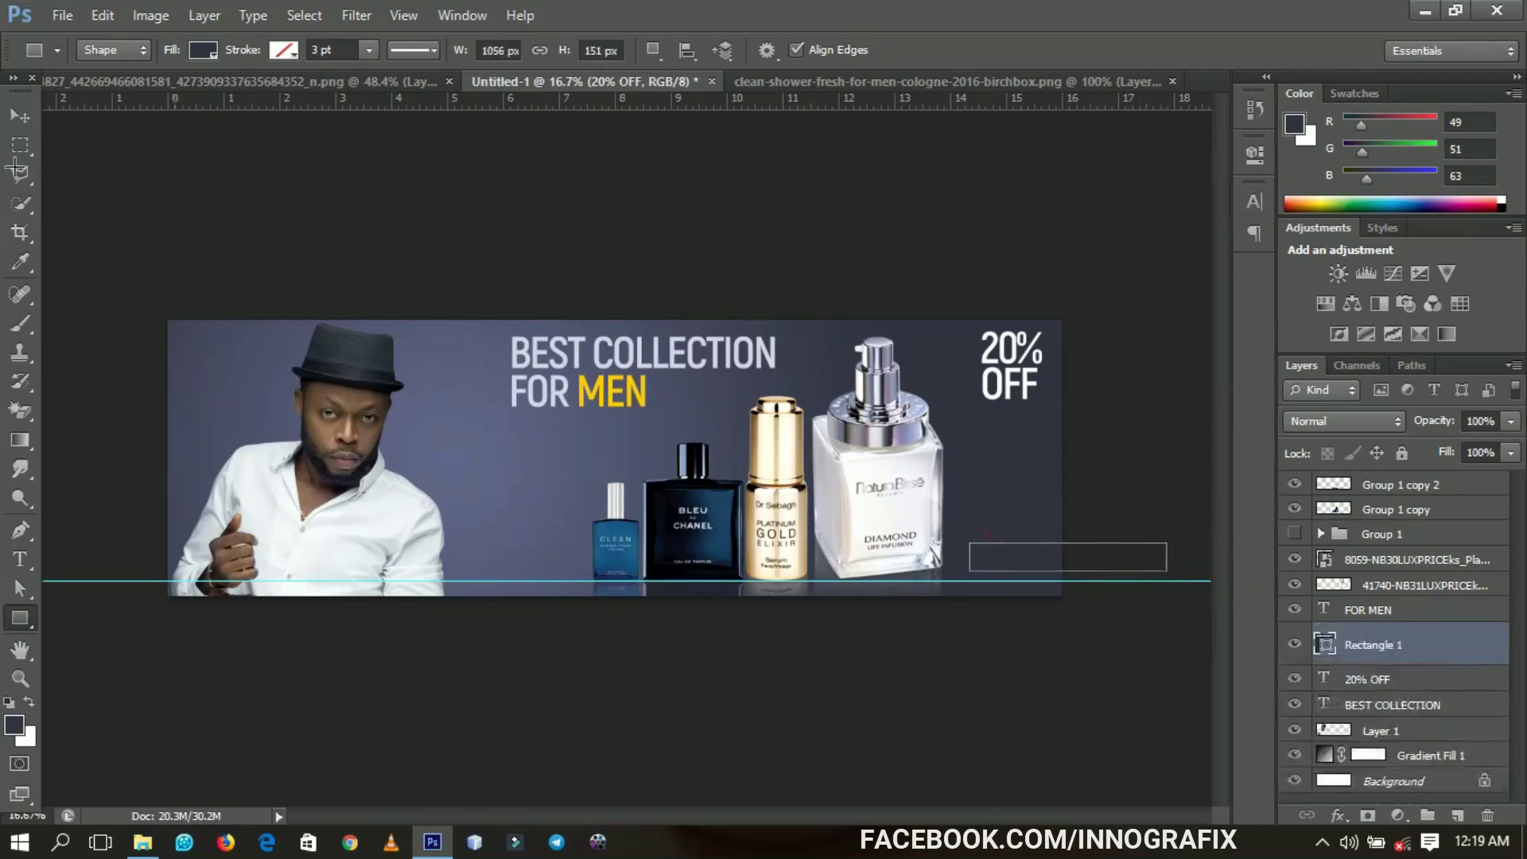
- Fill Rectangle 1 with white (ffffff) and nudge it down
left_click(20, 116)
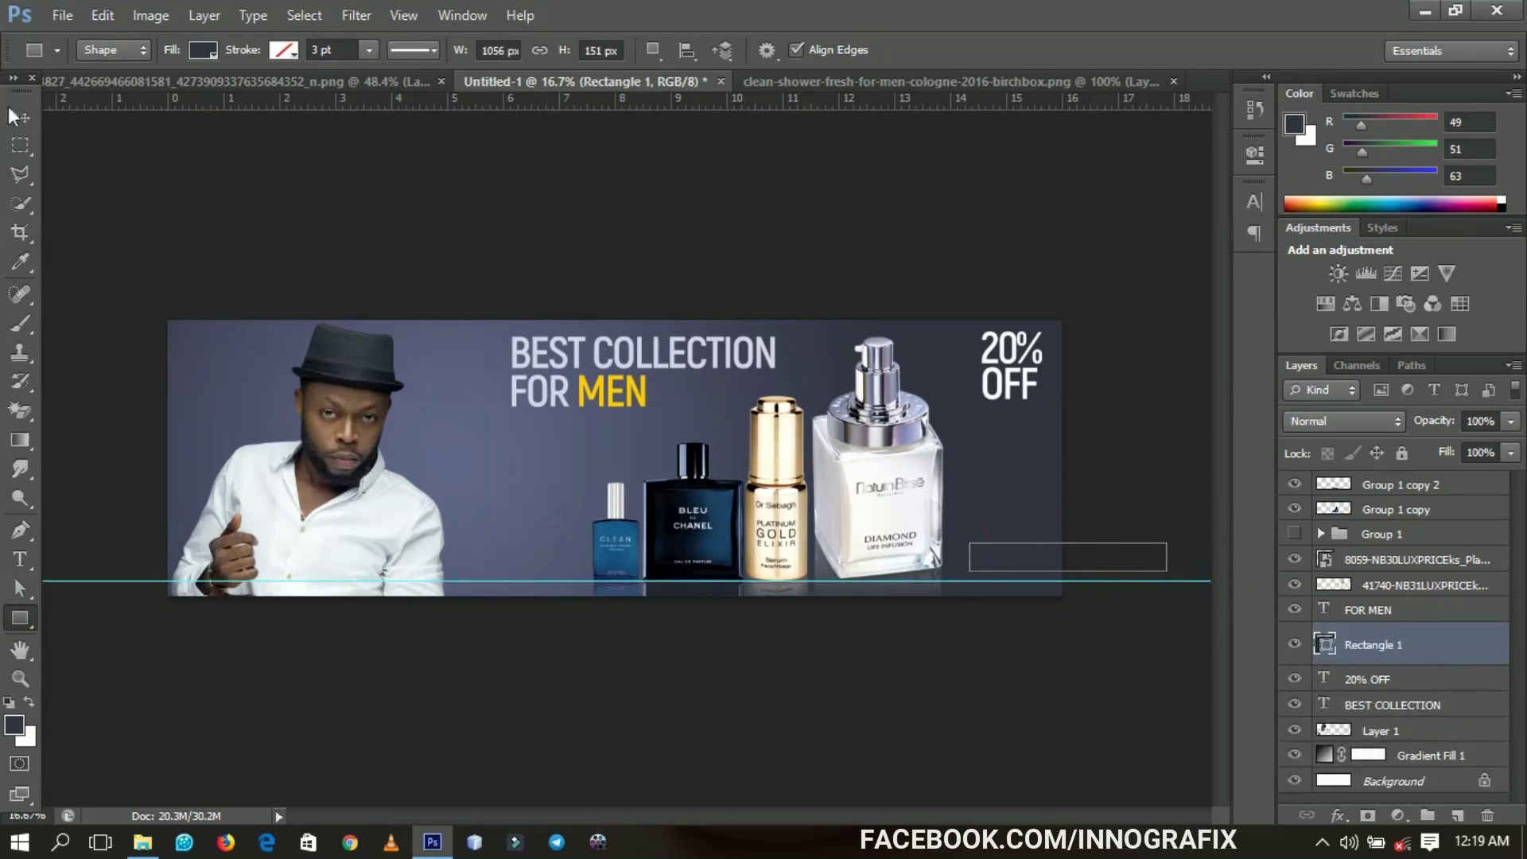
double_click(1327, 651)
type("ffffff")
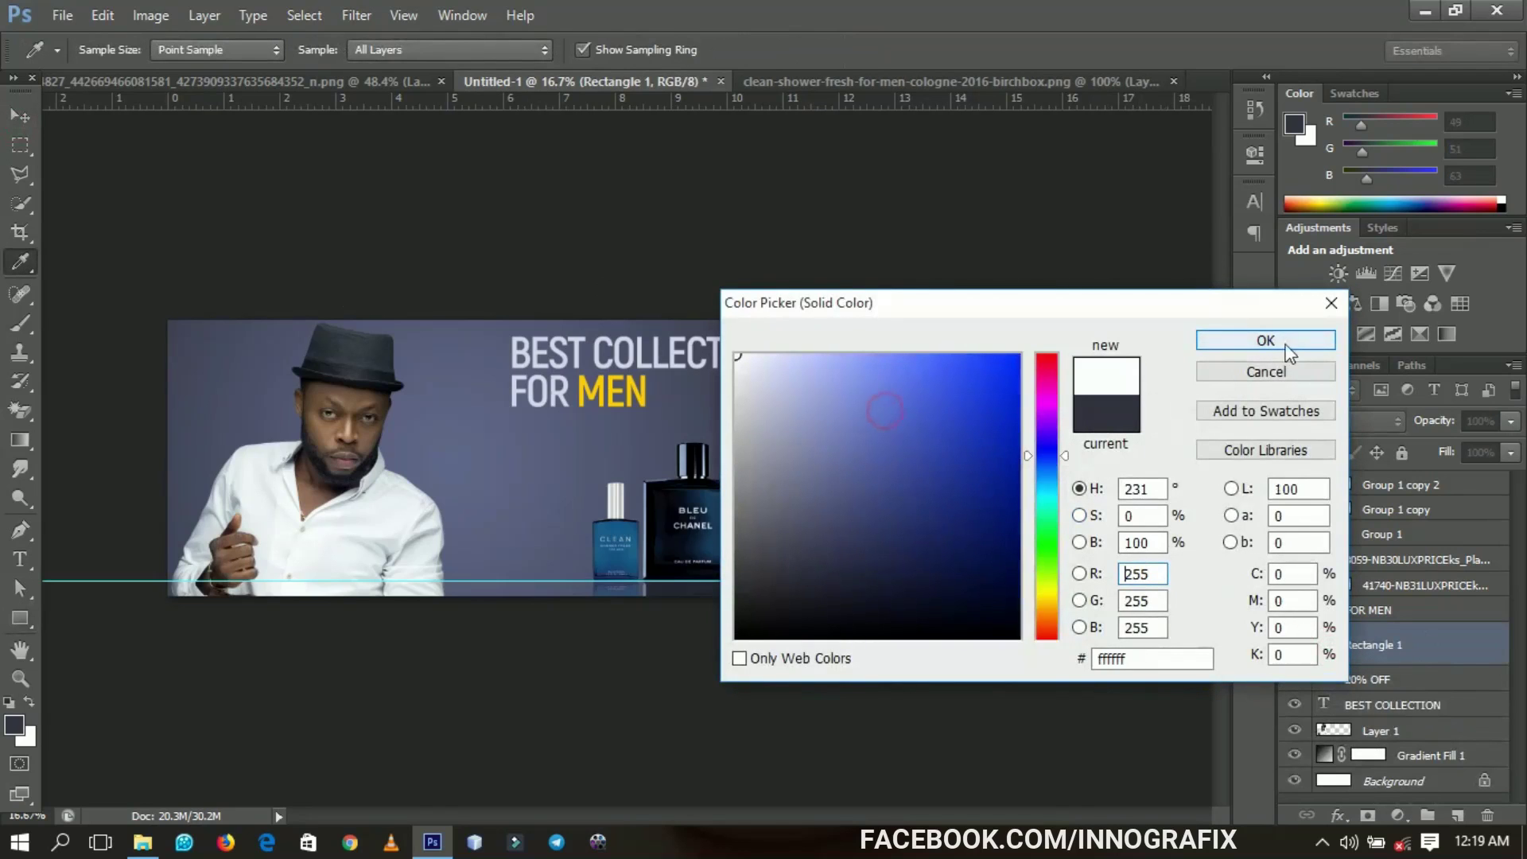
left_click(1281, 342)
key("shift+Down")
key("shift+Down")
key("shift+Down")
key("shift+Down")
key("shift+Down")
key("shift+Down")
key("shift+Down")
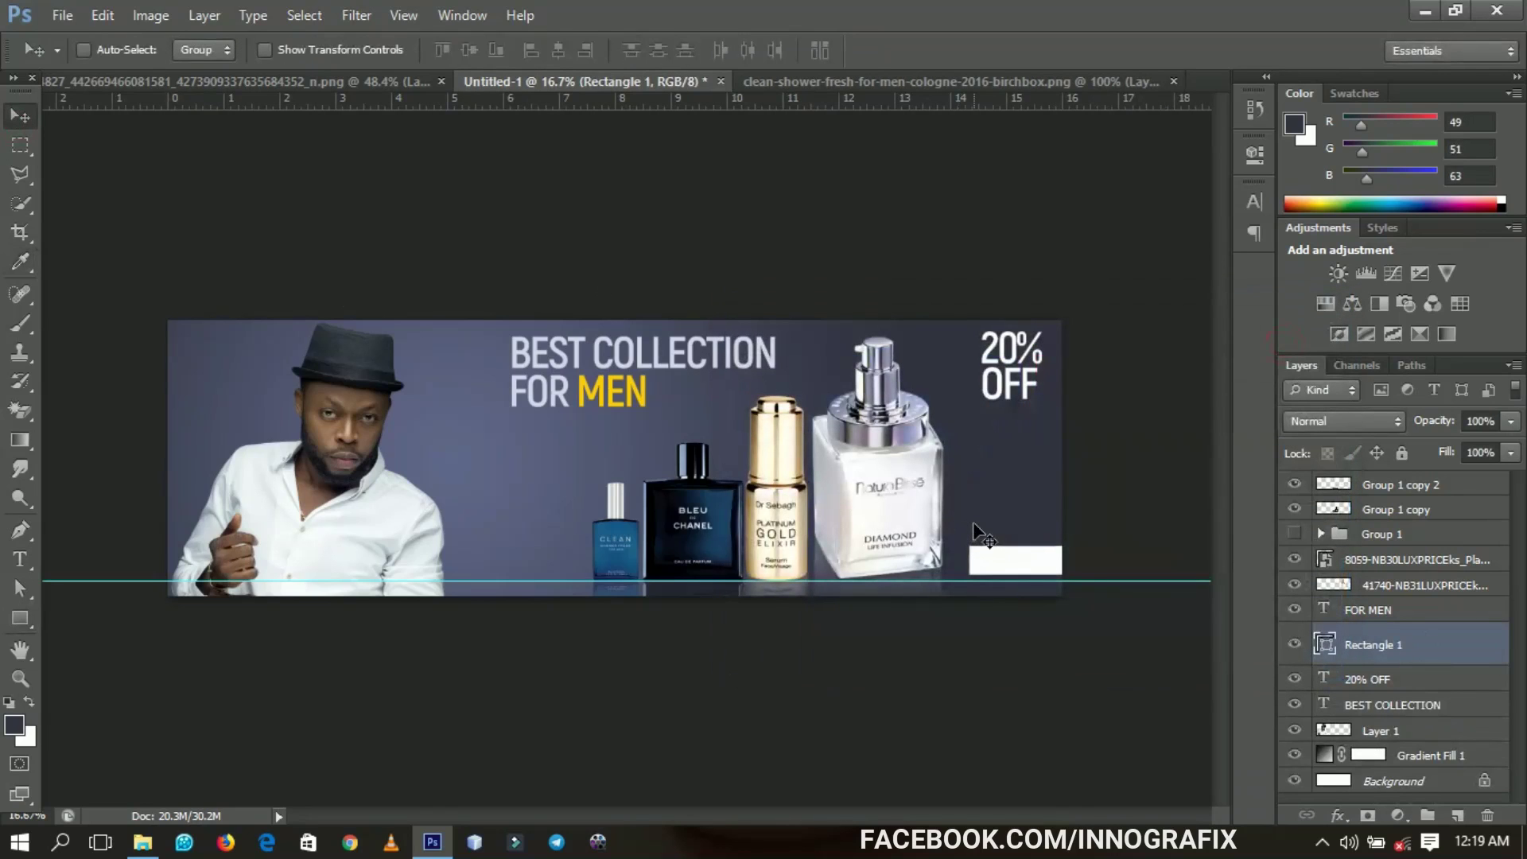
key("shift+Down")
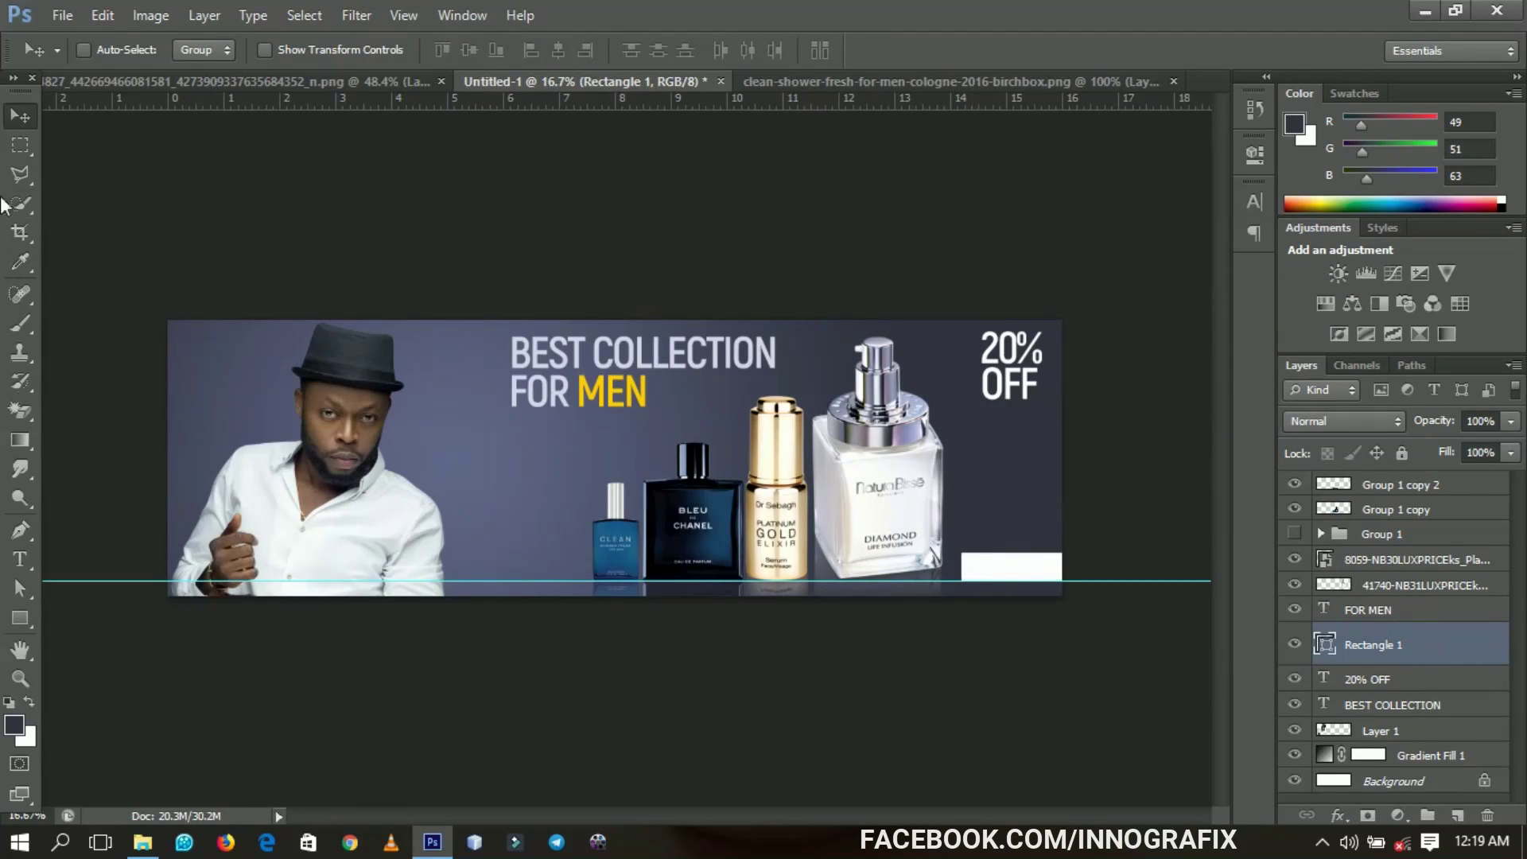
- Duplicate the 20% OFF text, move the copy down, and retype it as ORDER NOW!
right_click(1001, 390)
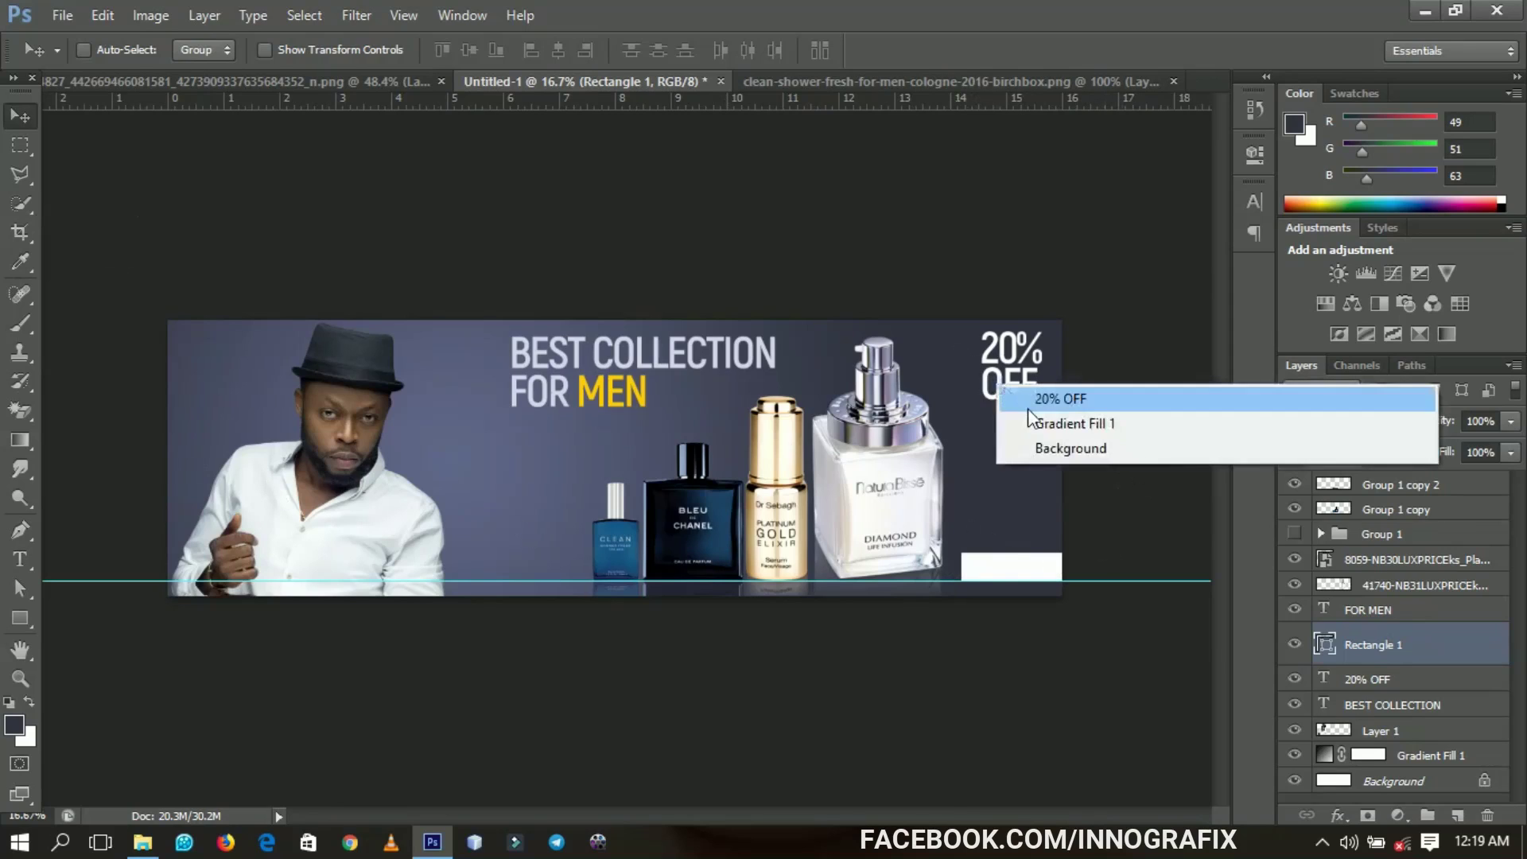
left_click(1030, 400)
key("ctrl+j")
left_click_drag(1030, 379, 1026, 514)
key("t")
double_click(1021, 507)
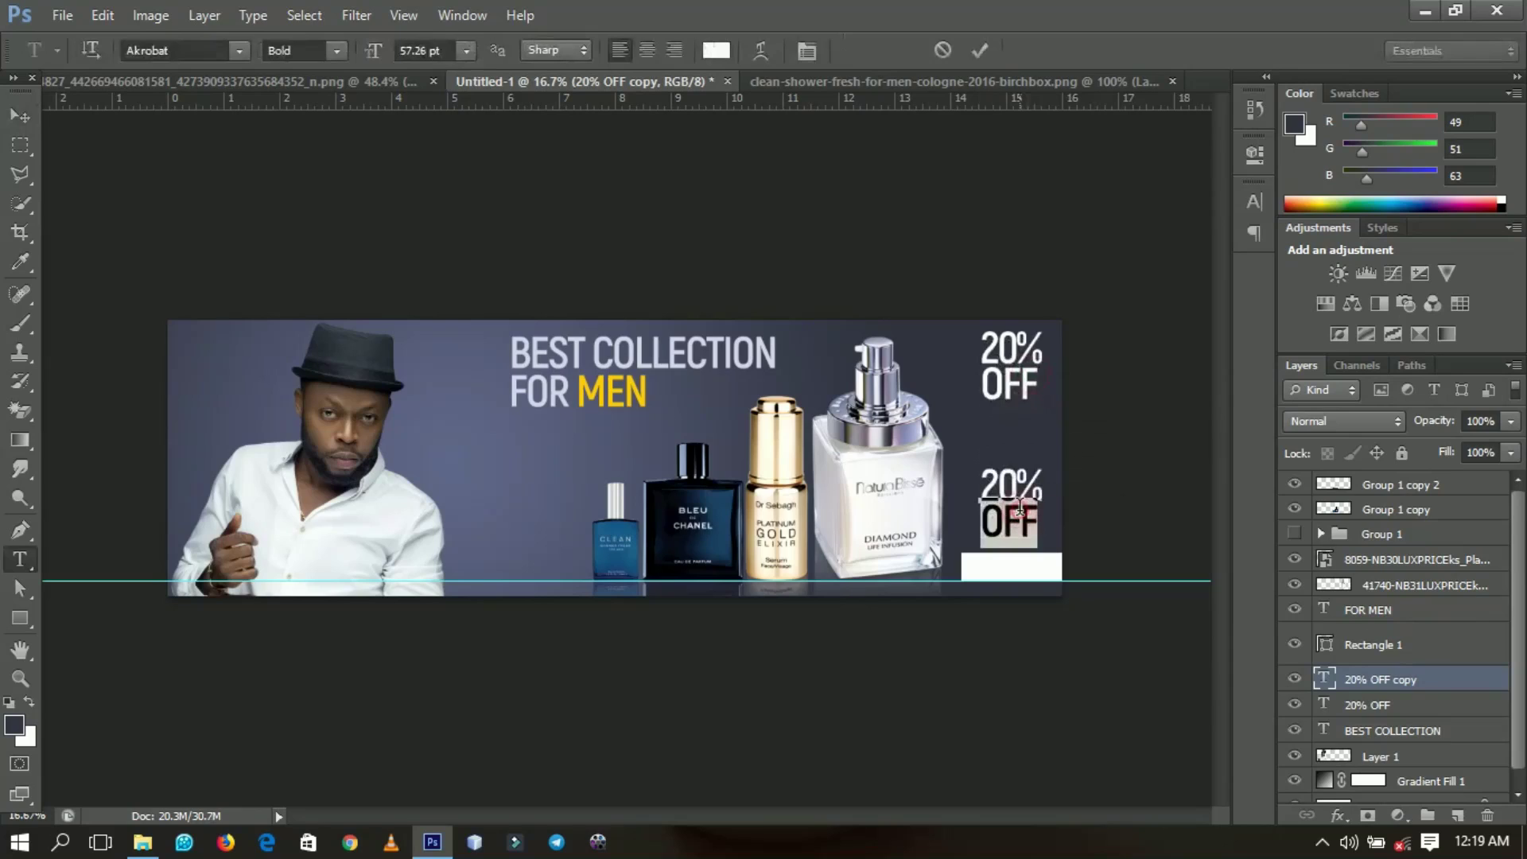
key("ctrl+a")
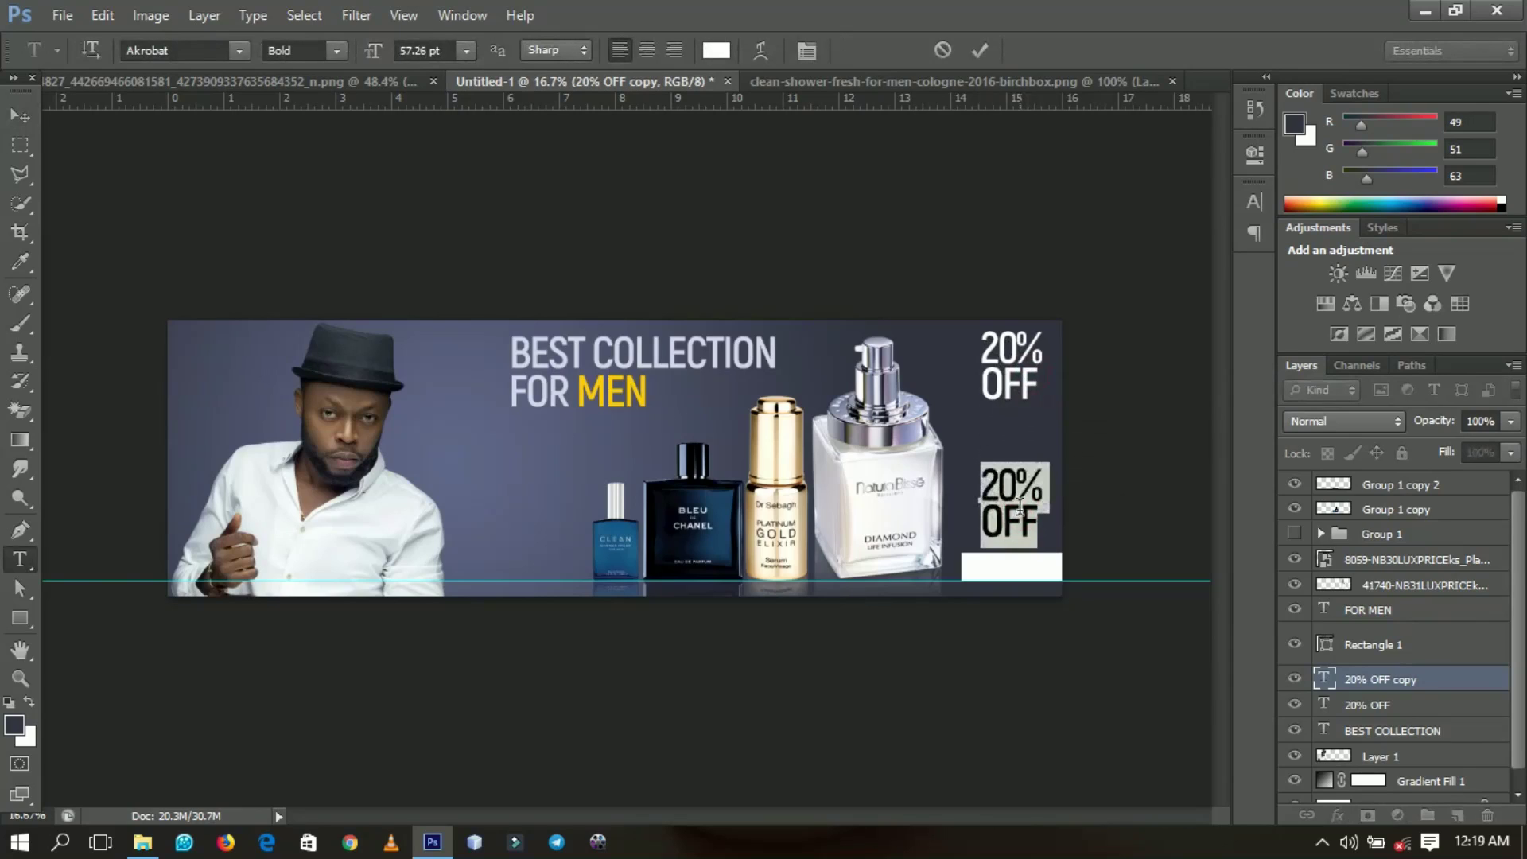
type("O")
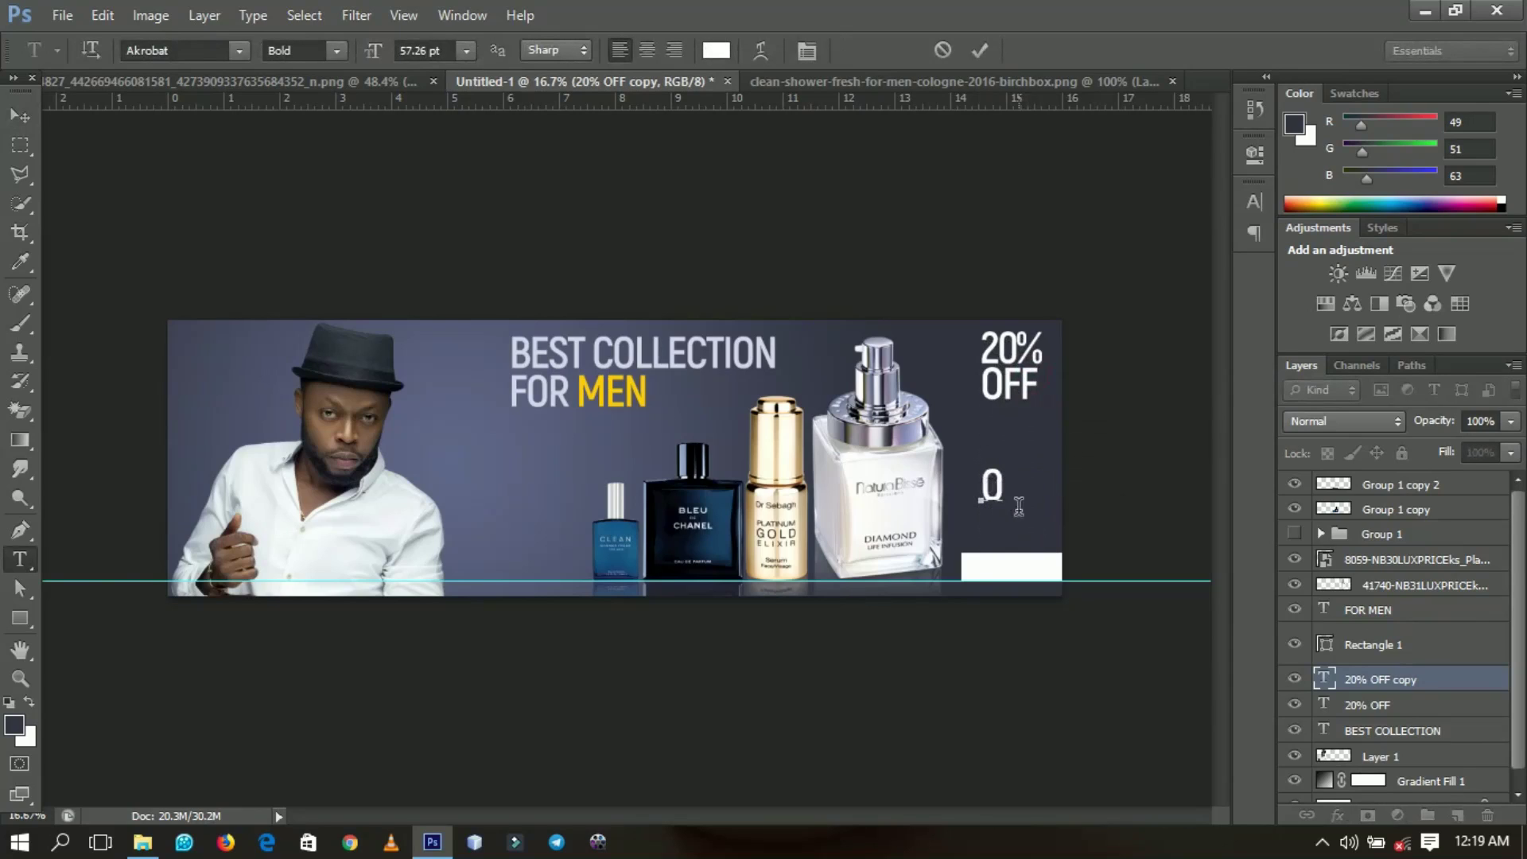
type("RDD")
key("BackSpace")
type("ER NOW")
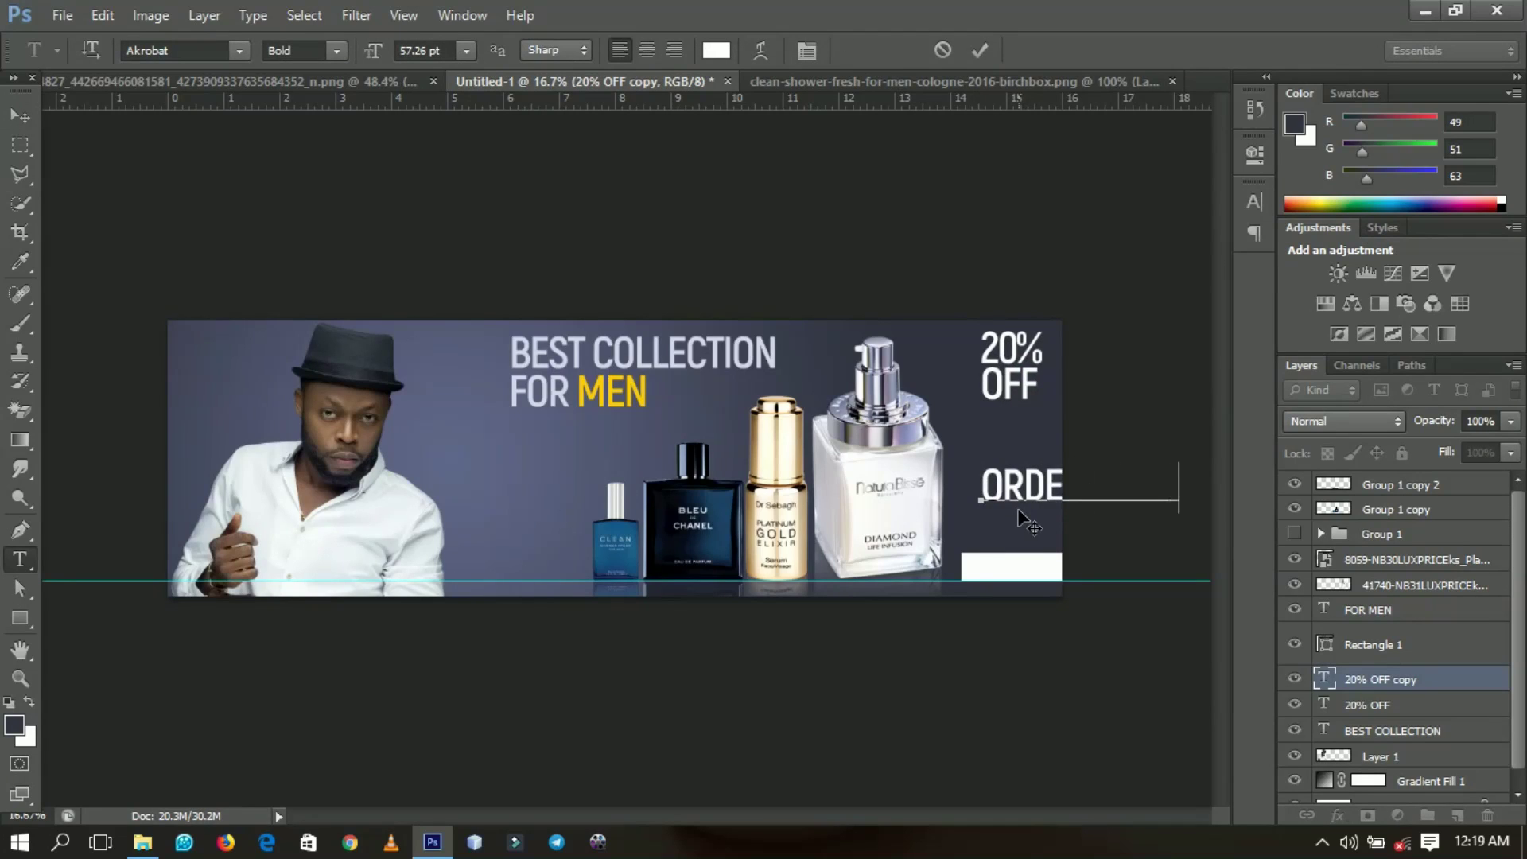
type("!")
left_click(20, 115)
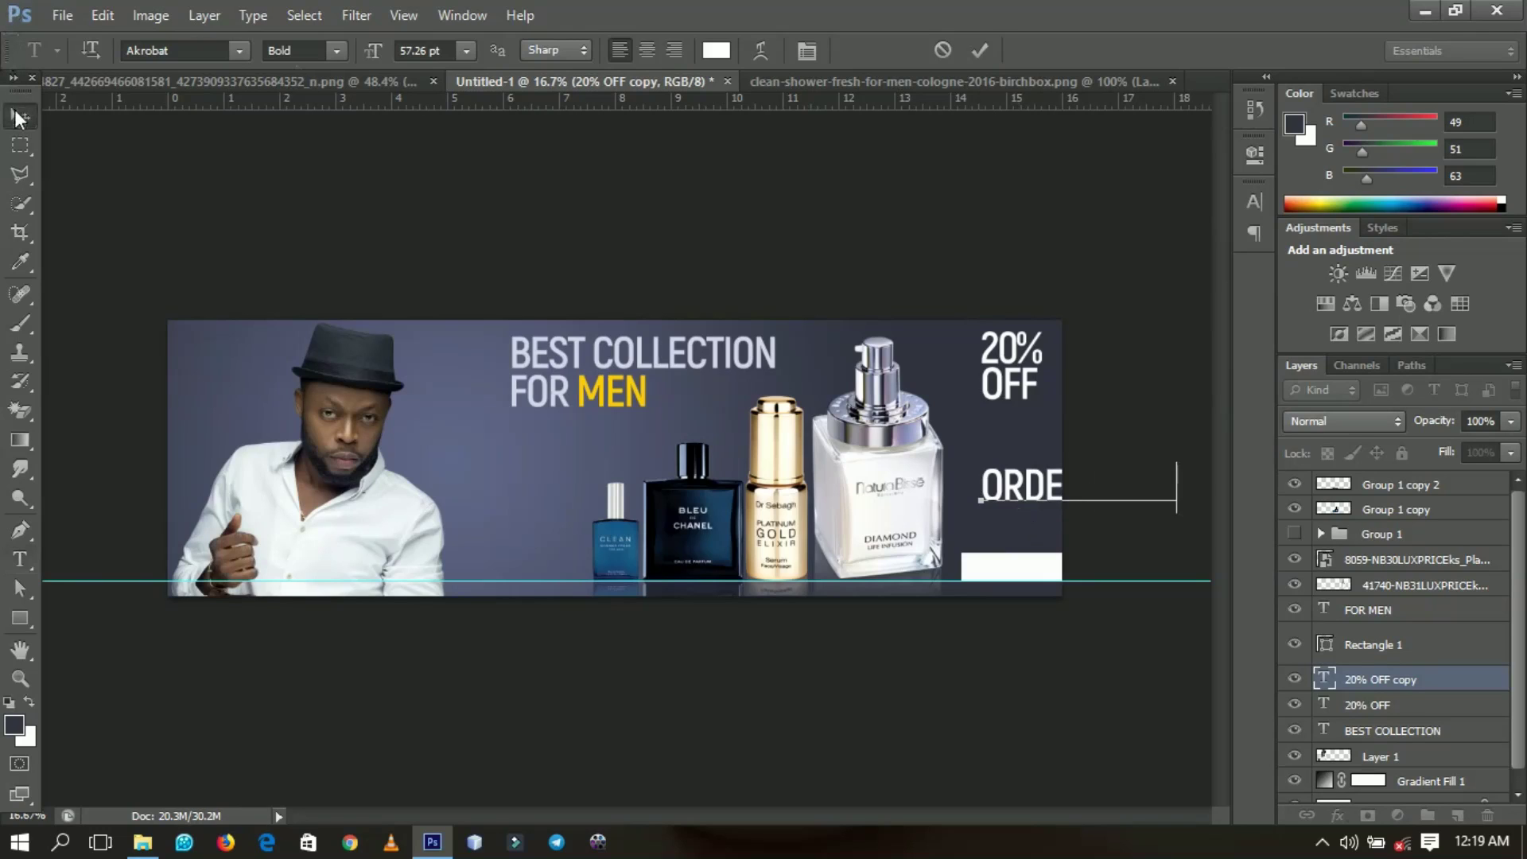
- Shrink the ORDER NOW! text to about 41%
key("ctrl+t")
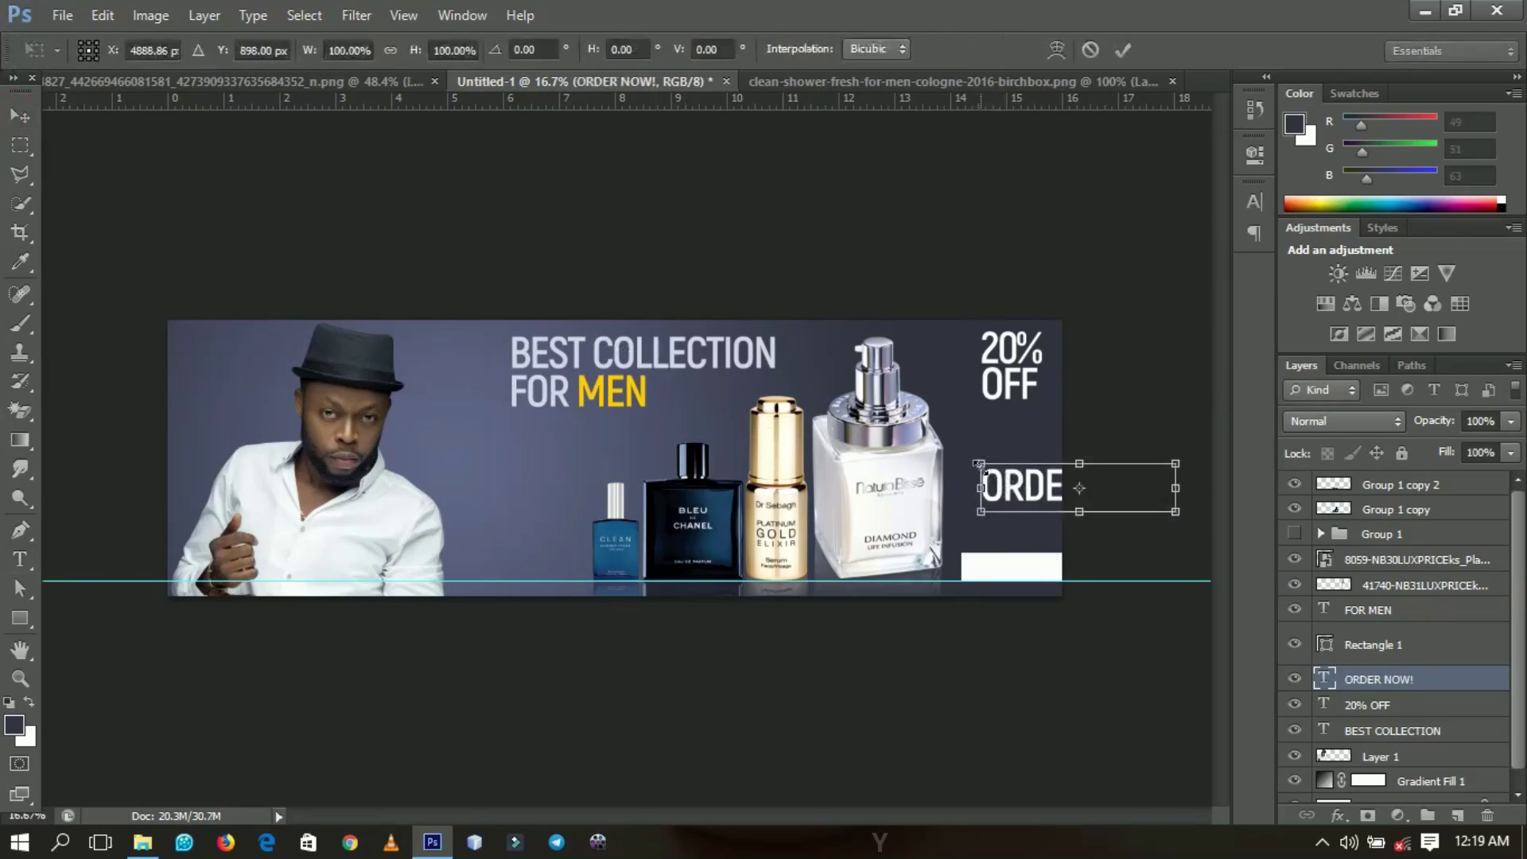
left_click_drag(1007, 478, 1015, 573)
key("Return")
- Colour ORDER NOW! with the banner's sampled dark blue-grey and stack it above Rectangle 1
double_click(1325, 678)
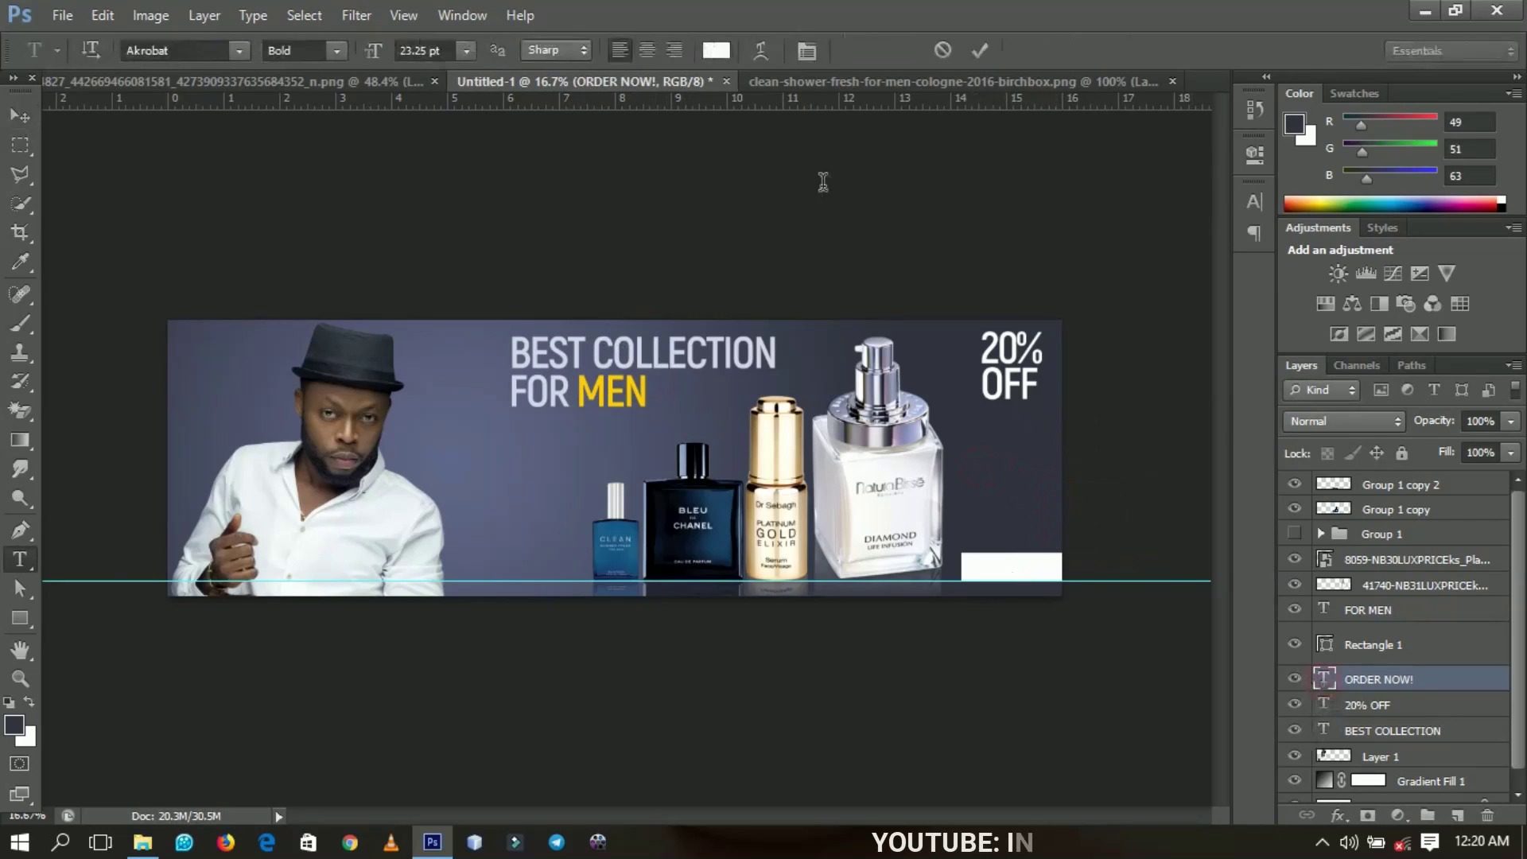
left_click(707, 53)
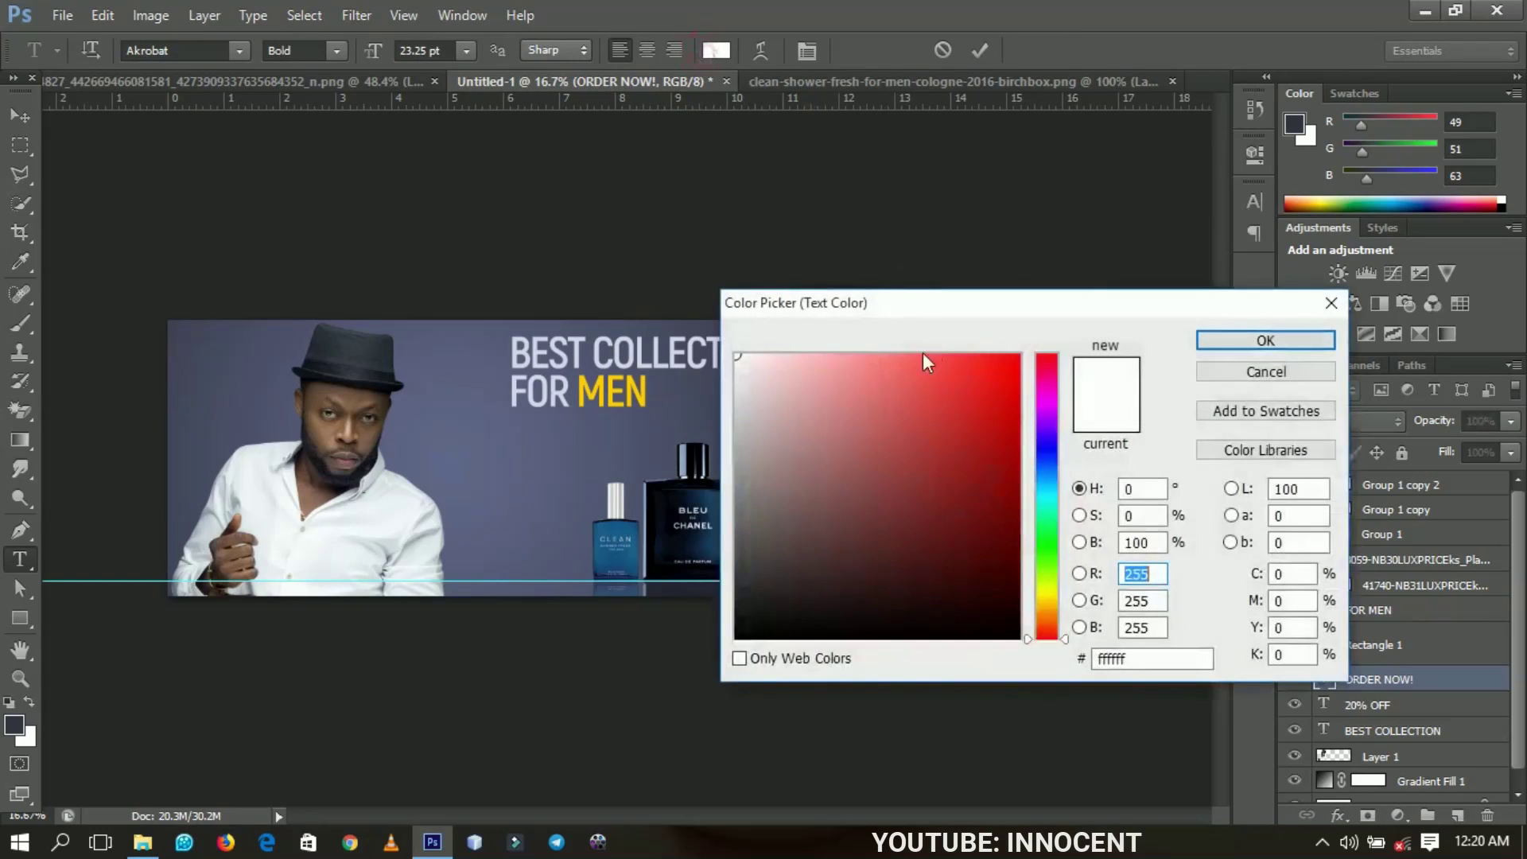
left_click_drag(953, 318, 987, 492)
left_click(987, 477)
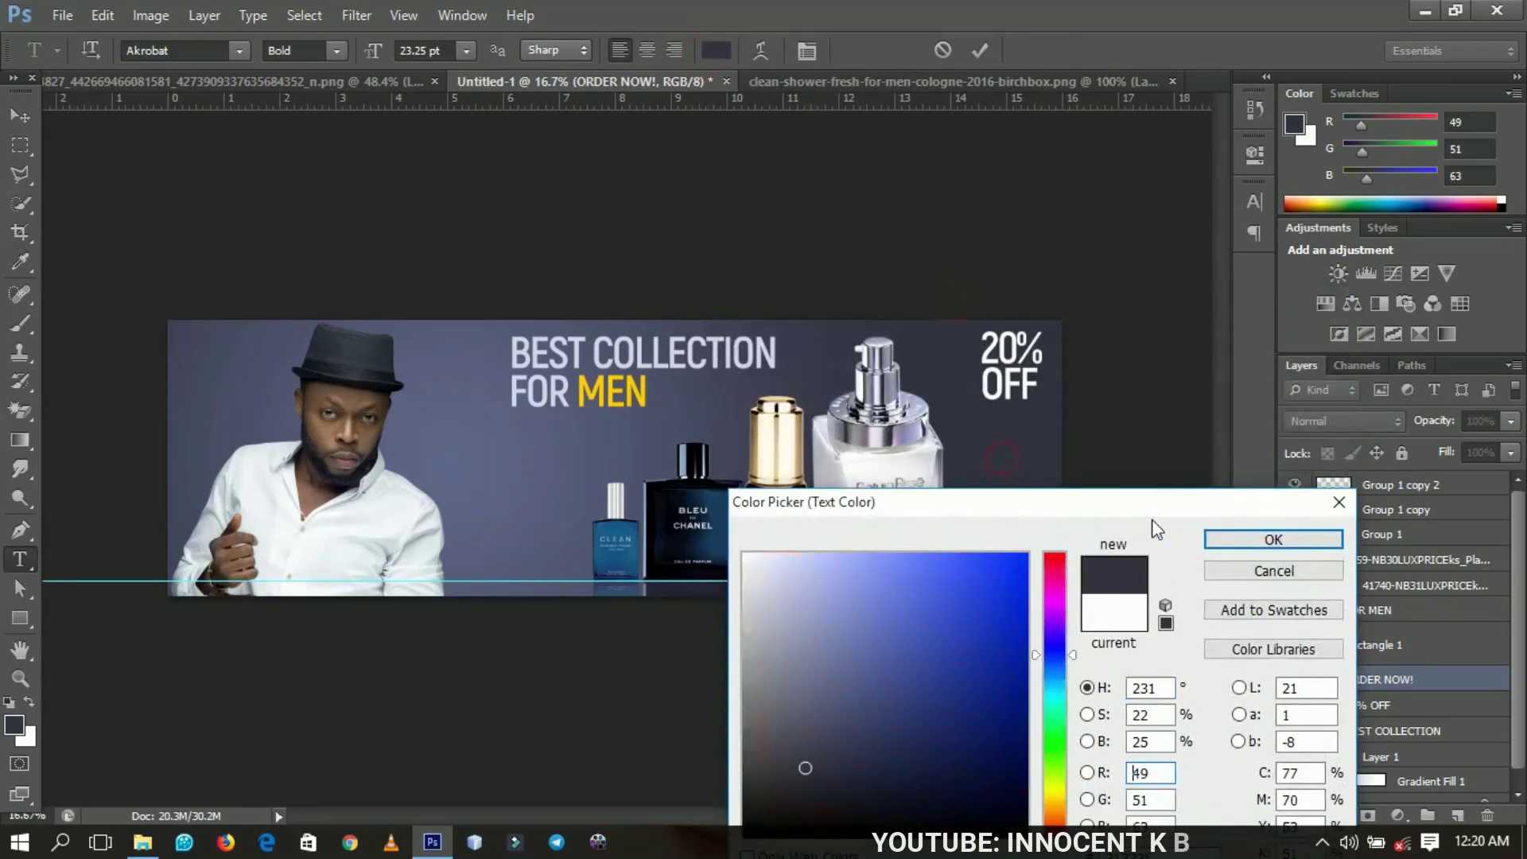
left_click_drag(1152, 474, 767, 624)
left_click(914, 652)
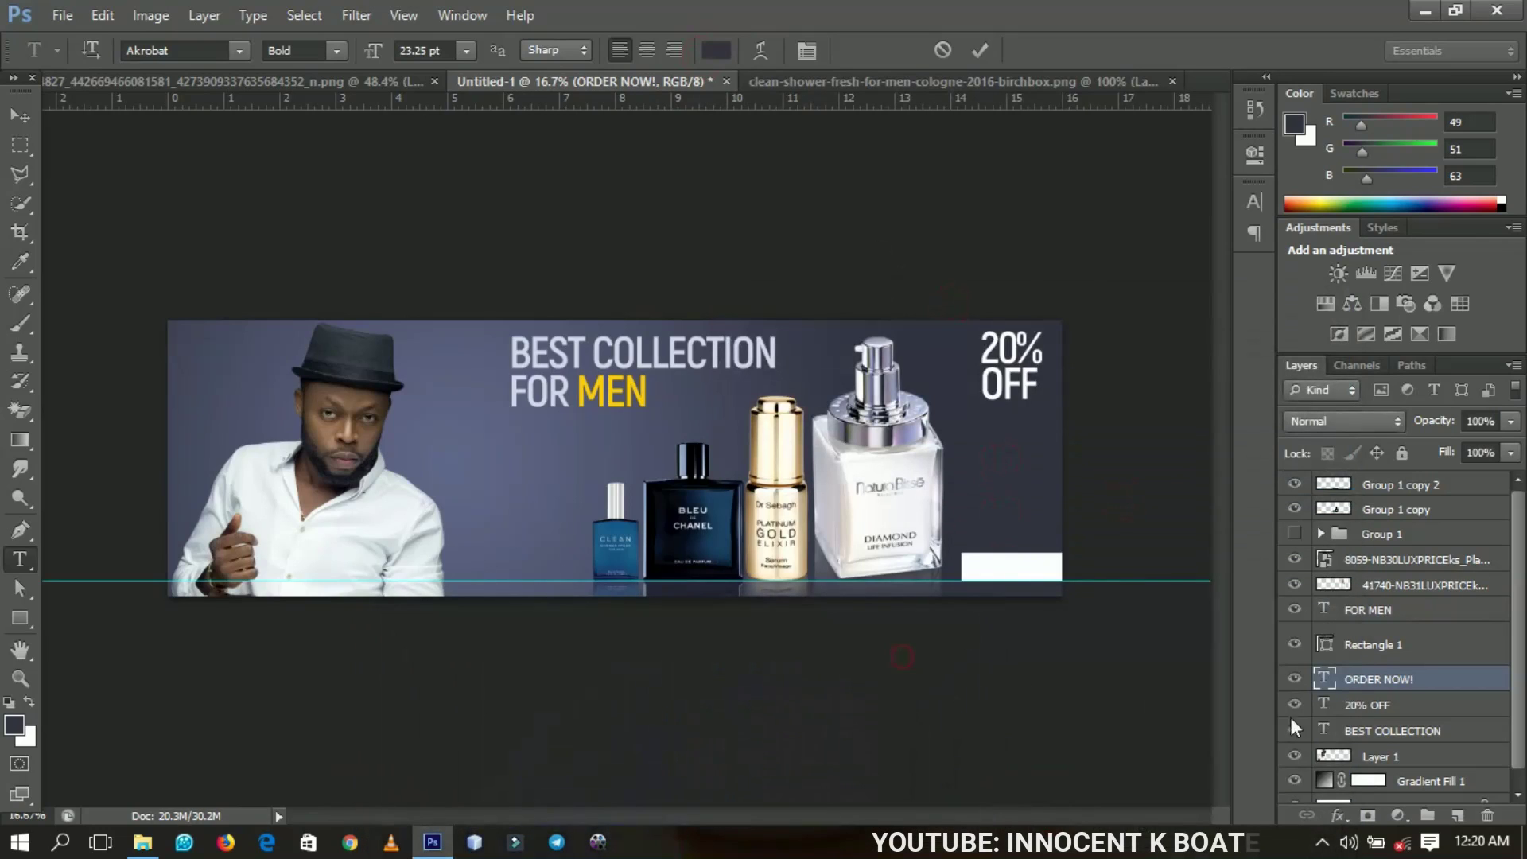
left_click(979, 50)
key("v")
left_click_drag(1394, 682, 1385, 639)
left_click_drag(1037, 571, 1021, 565)
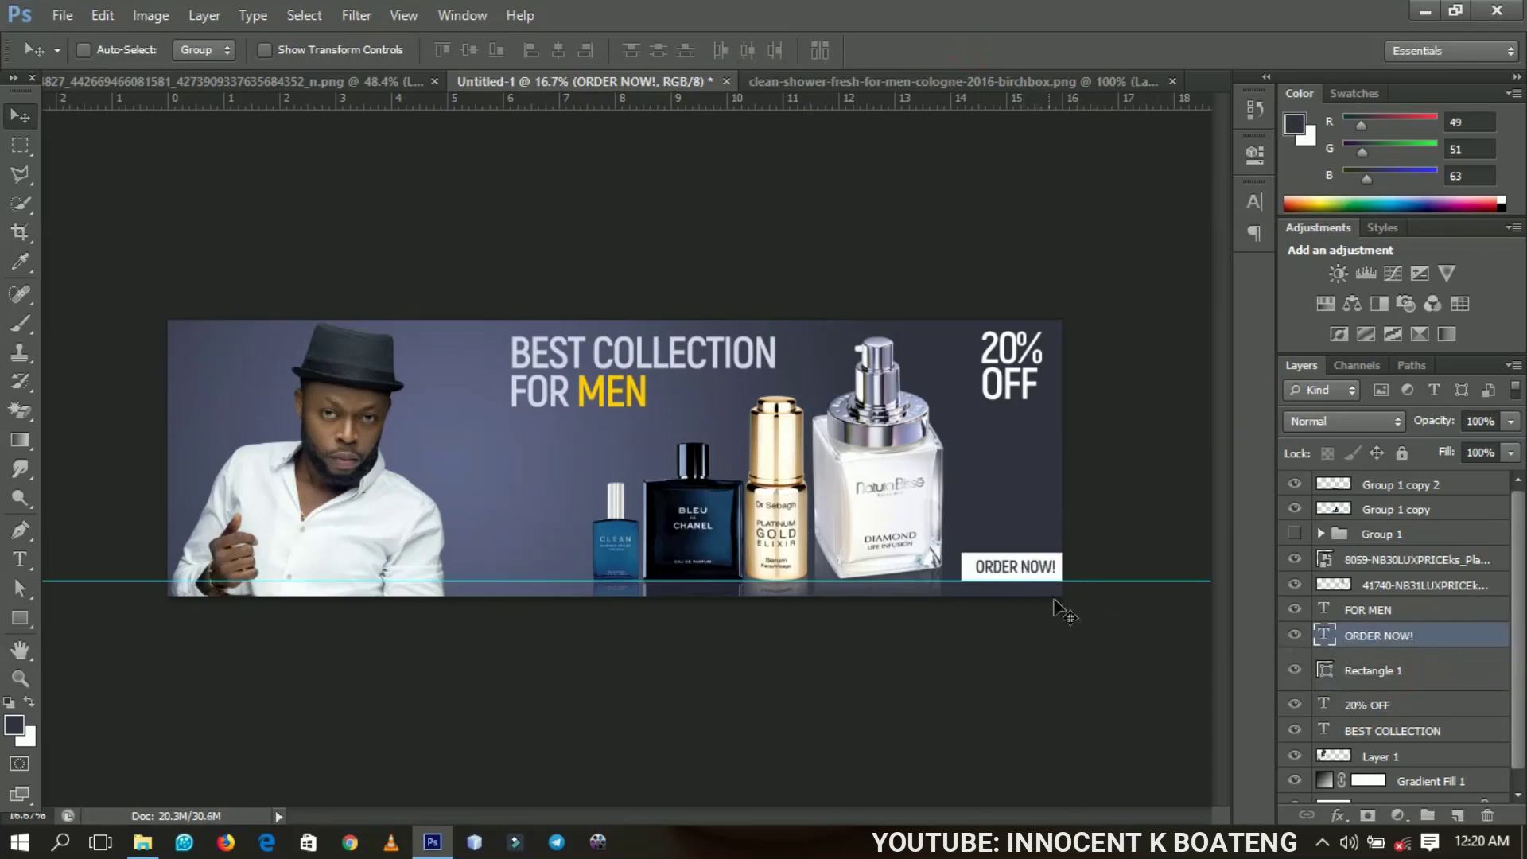
- Scale the ORDER NOW! text to about 114% and nudge it left within the white box
key("z")
left_click(1091, 594)
left_click(1016, 569)
left_click(1019, 573)
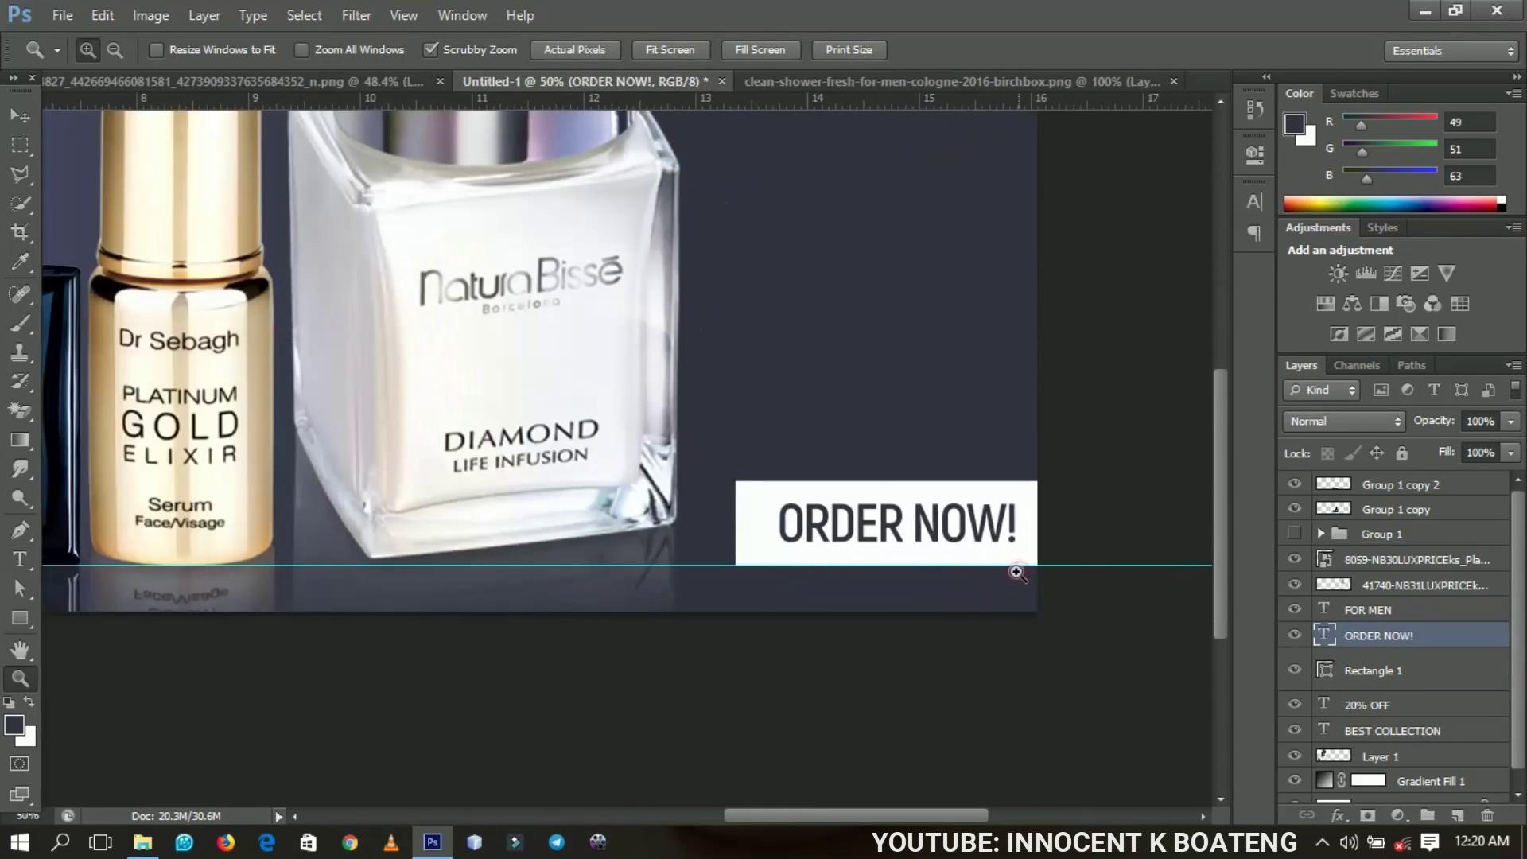
left_click(1017, 573)
key("ctrl+t")
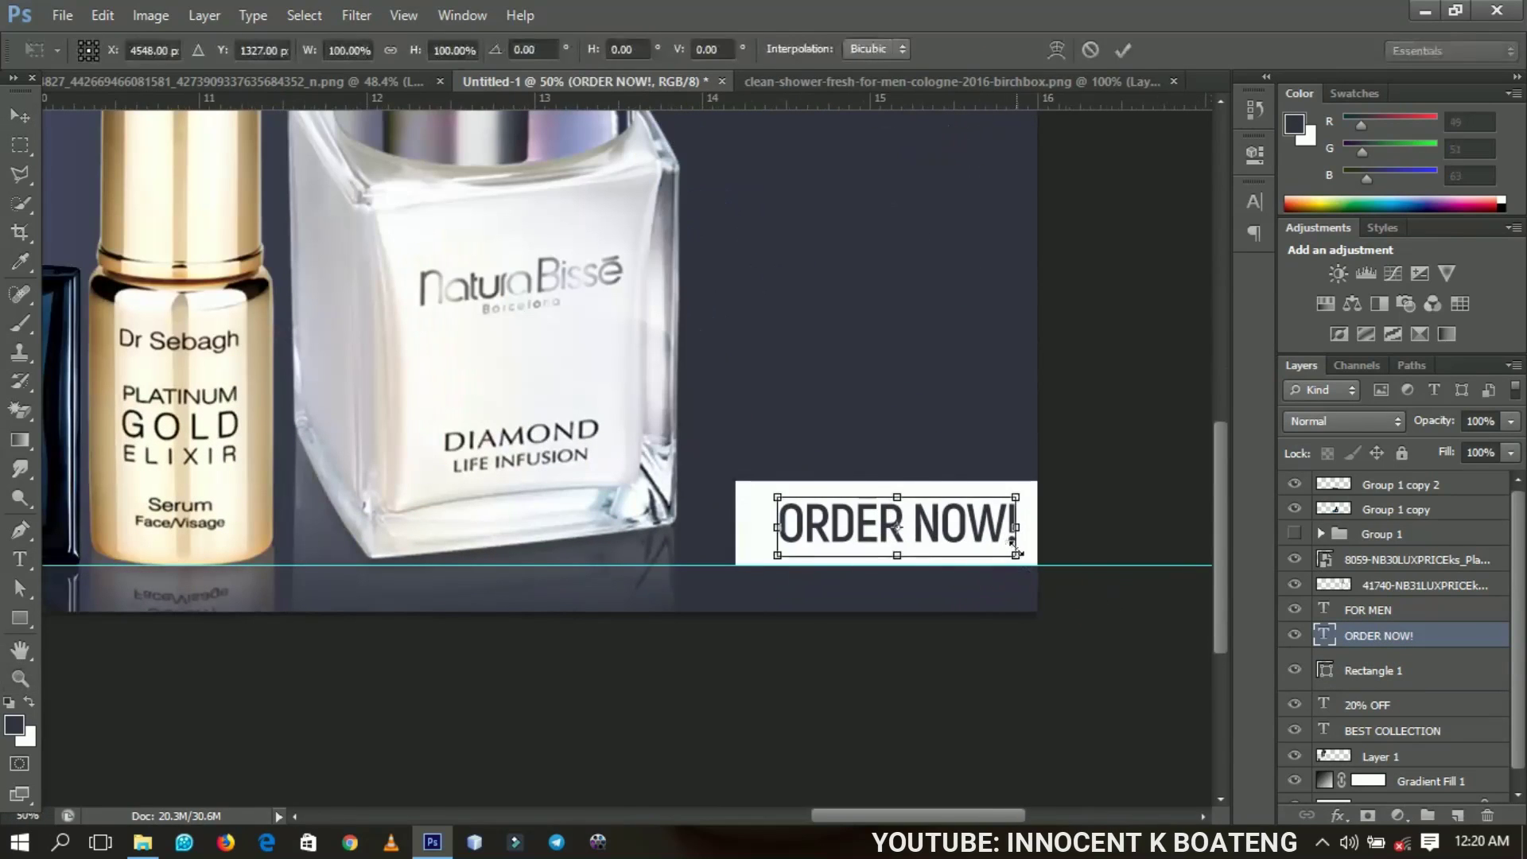
left_click_drag(1017, 555, 1035, 563)
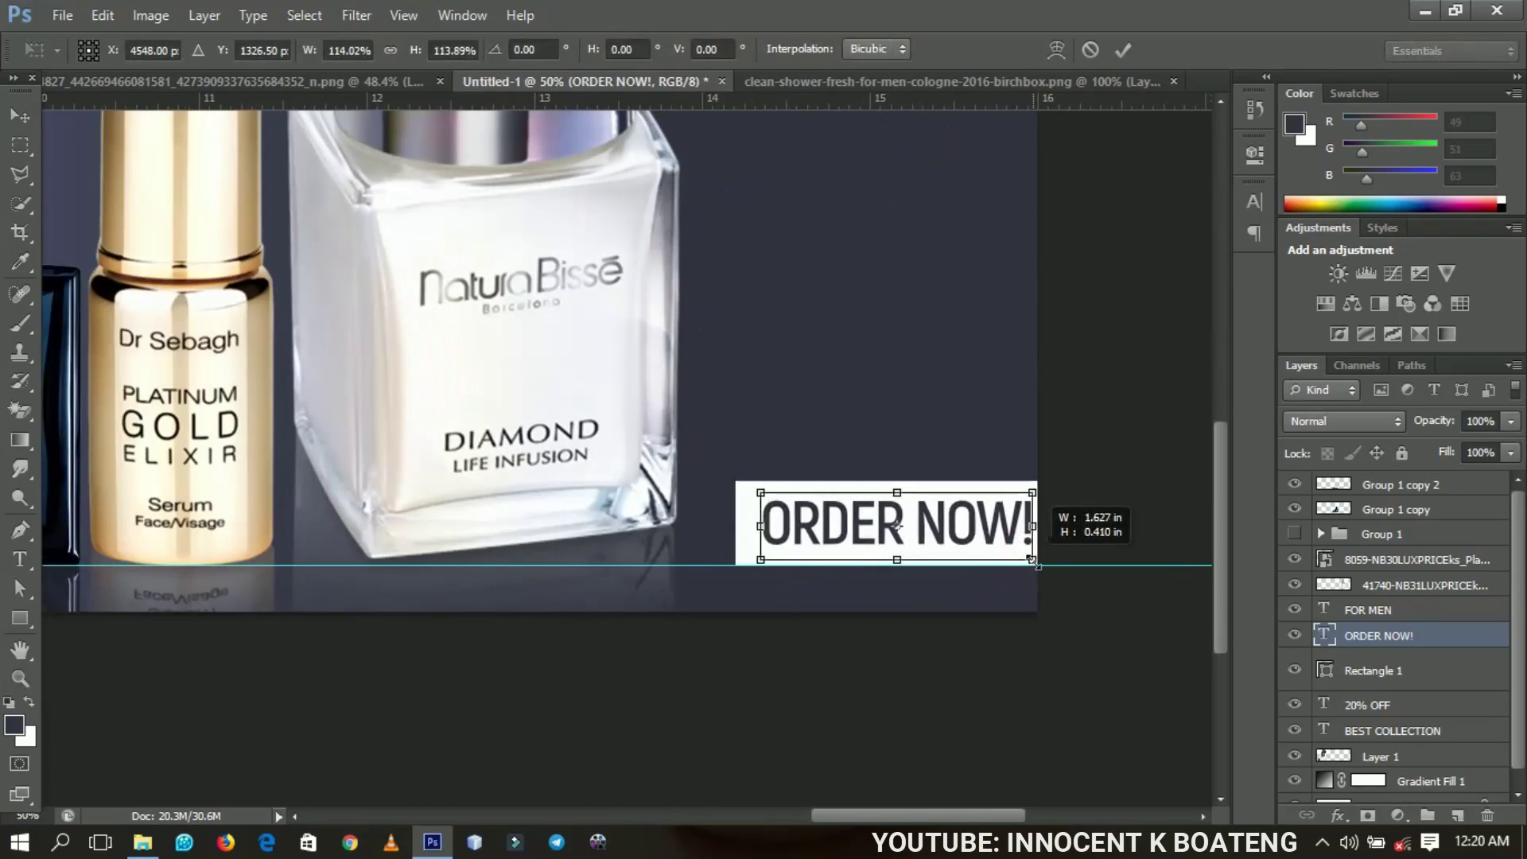
key("Return")
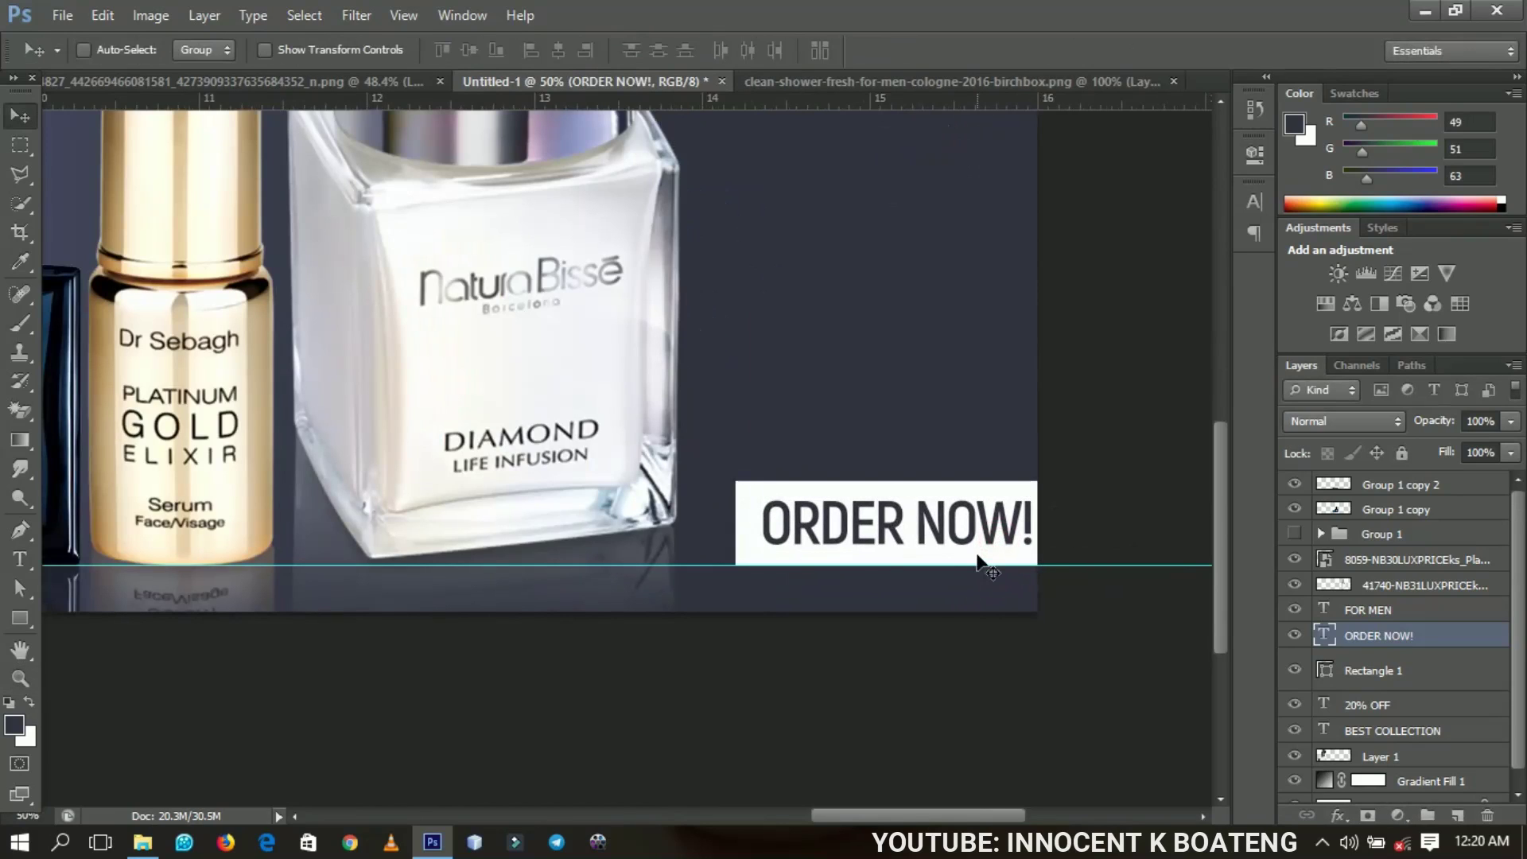
key("Left")
key("Left")
key("Left")
key("Left")
key("Left")
key("Left")
key("Left")
key("Left")
key("Left")
key("Left")
key("Left")
key("Left")
key("Left")
key("Left")
key("Left")
key("Left")
key("Left")
key("Left")
key("Left")
key("Left")
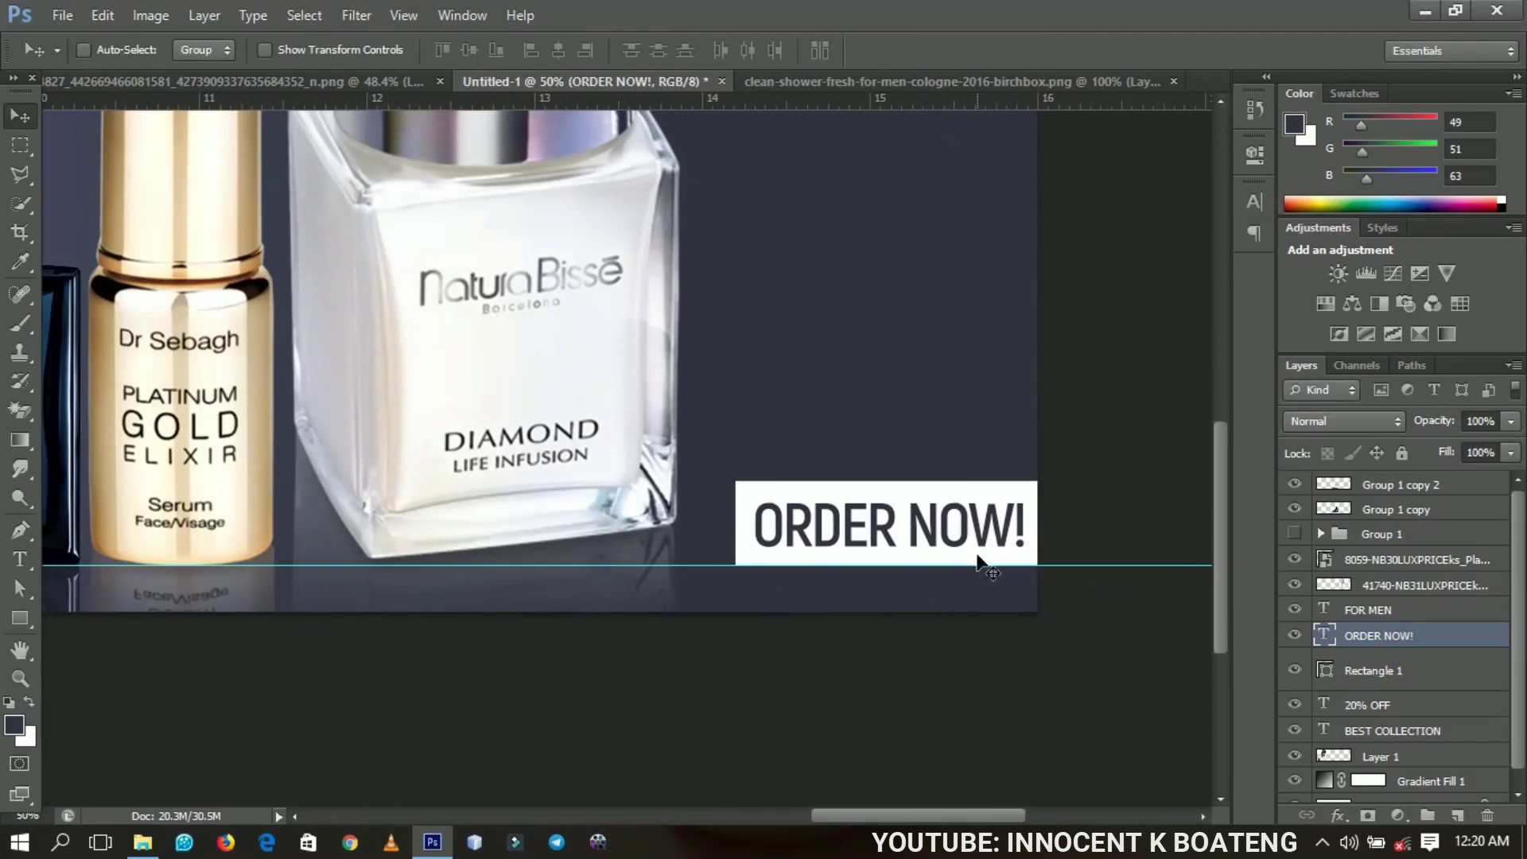
key("z")
right_click(763, 423)
left_click(789, 436)
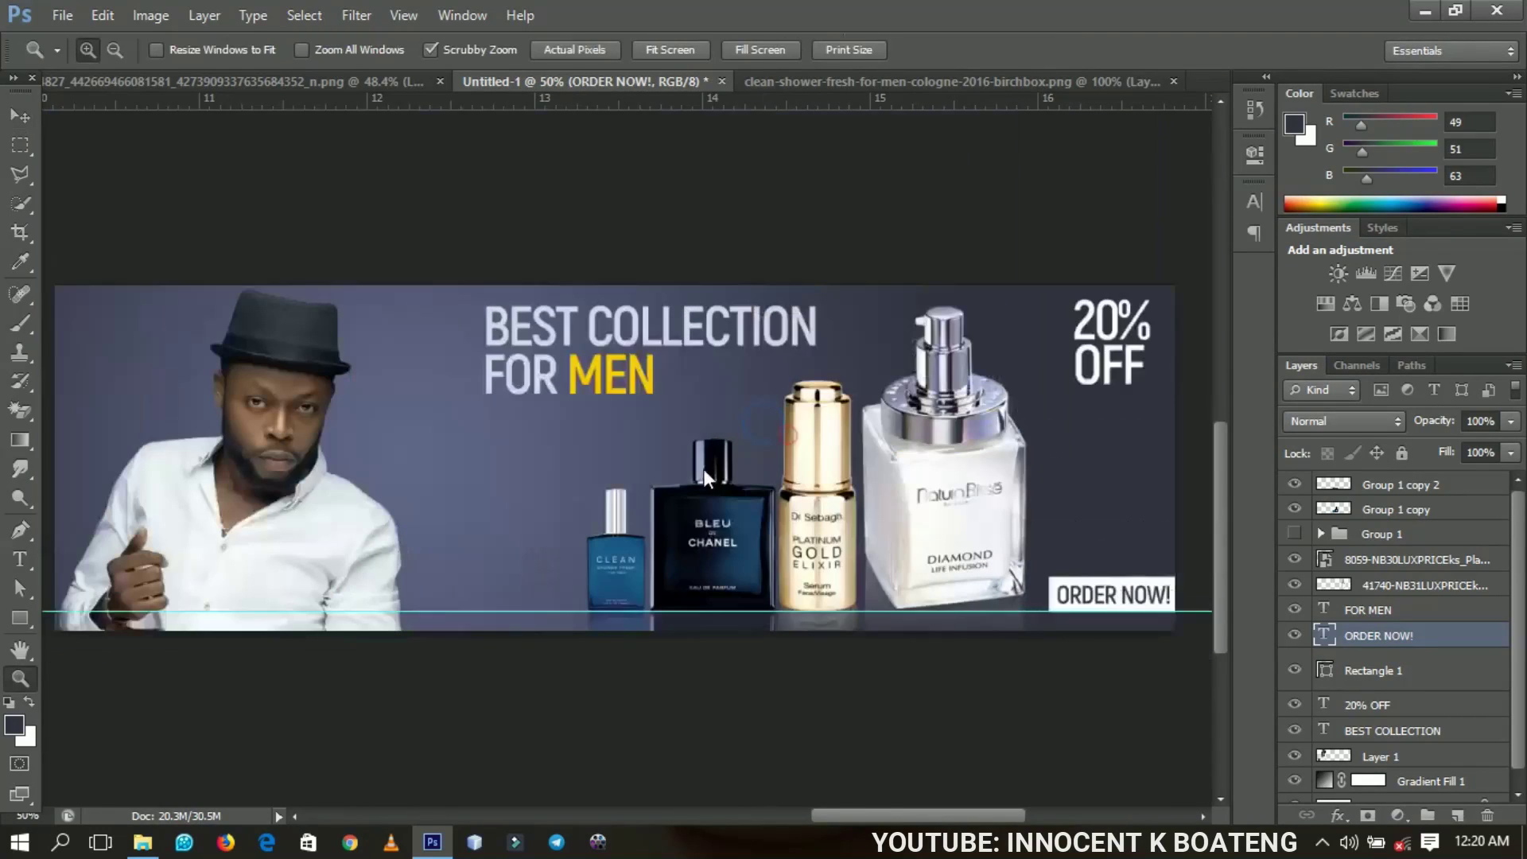
- Apply Curves to Layer 1's model photo, lifting the Blue channel midpoint from 119 to 144
key("v")
right_click(317, 368)
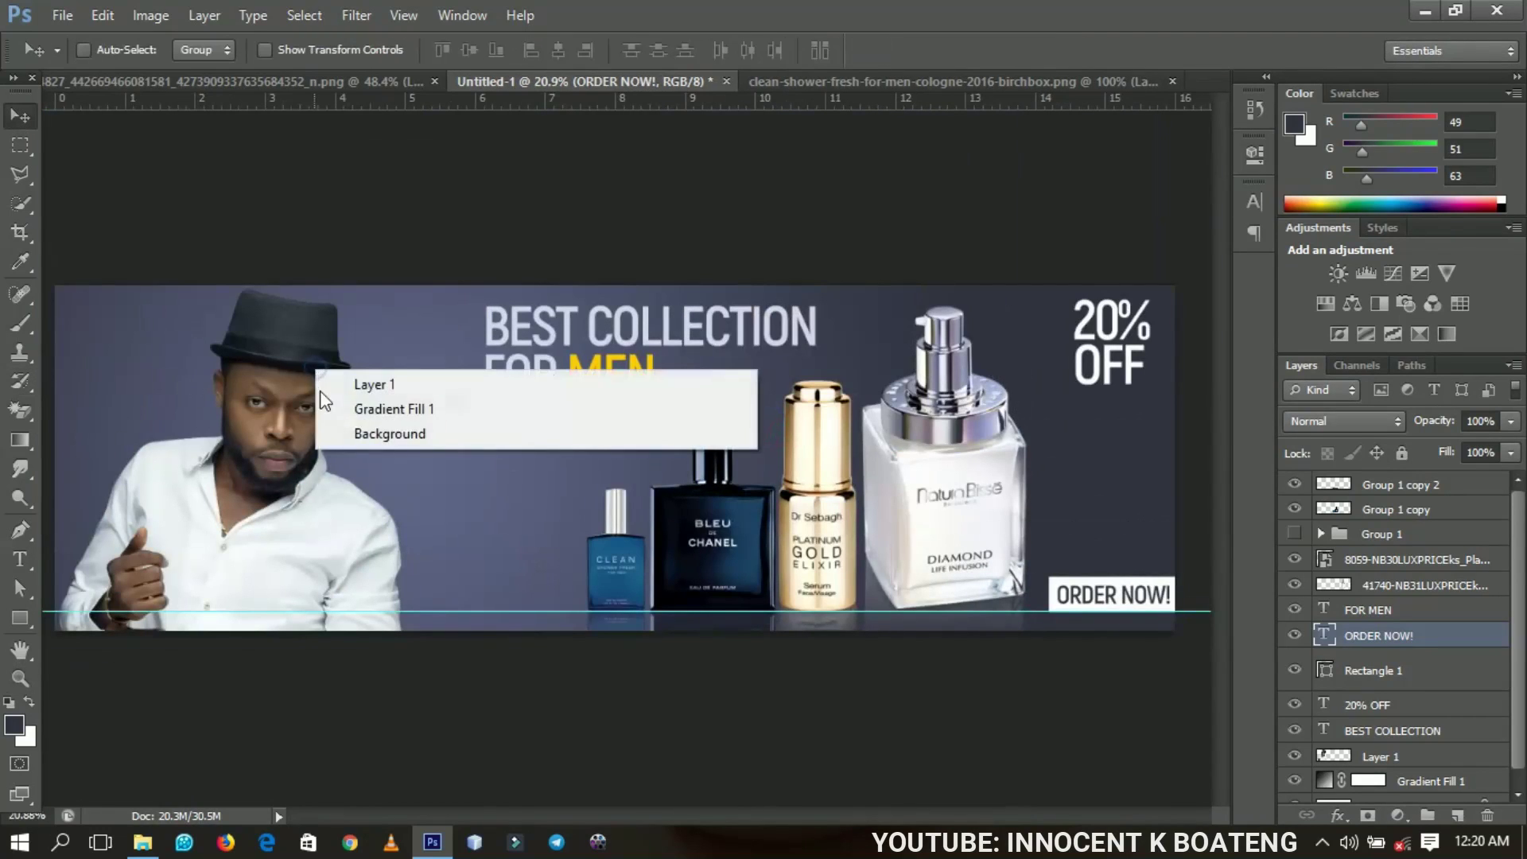
left_click(382, 385)
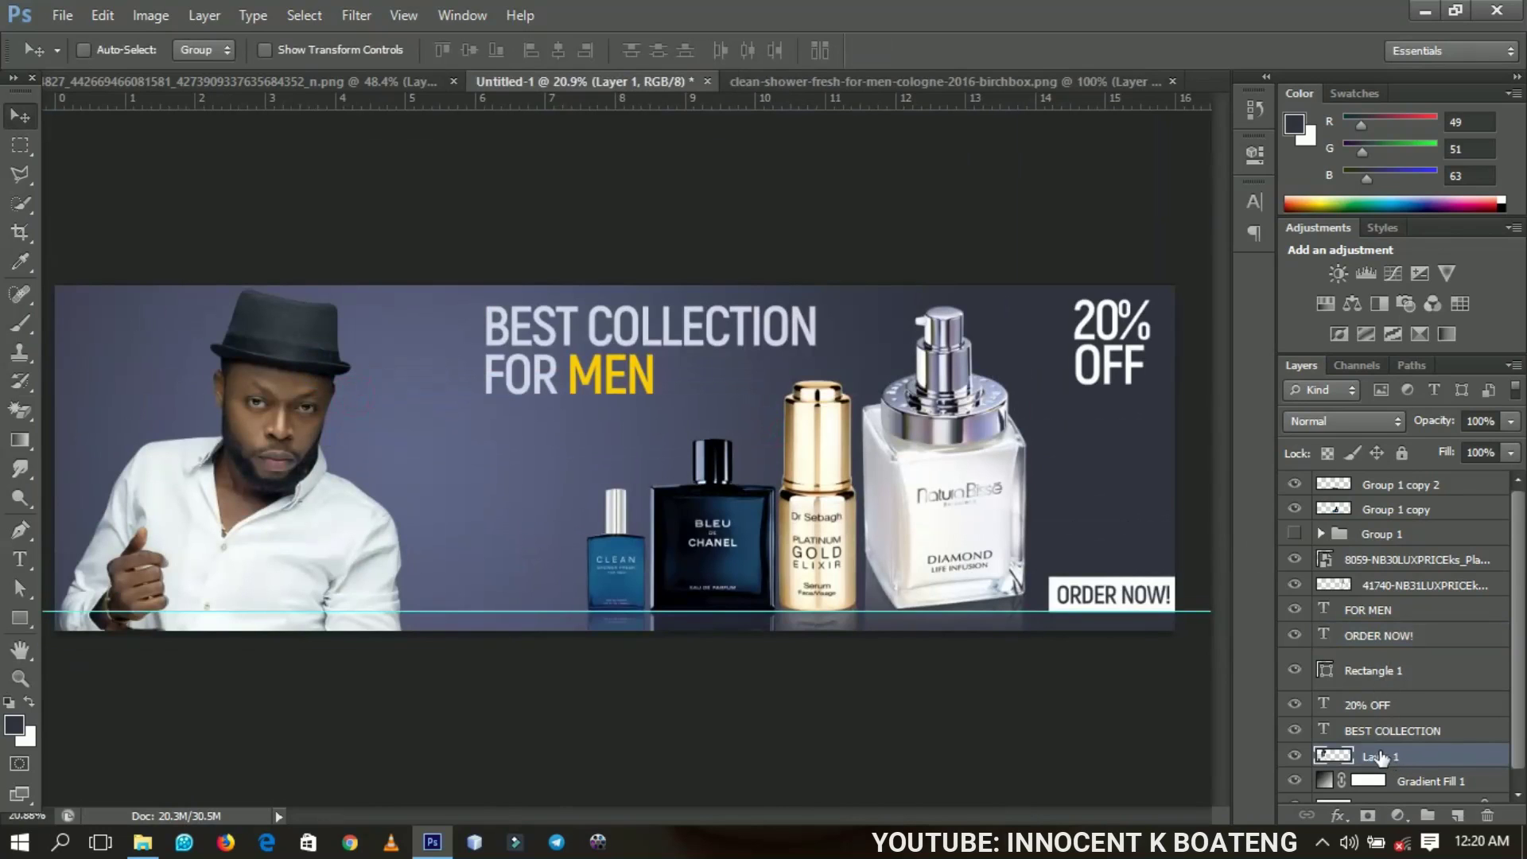
key("ctrl+m")
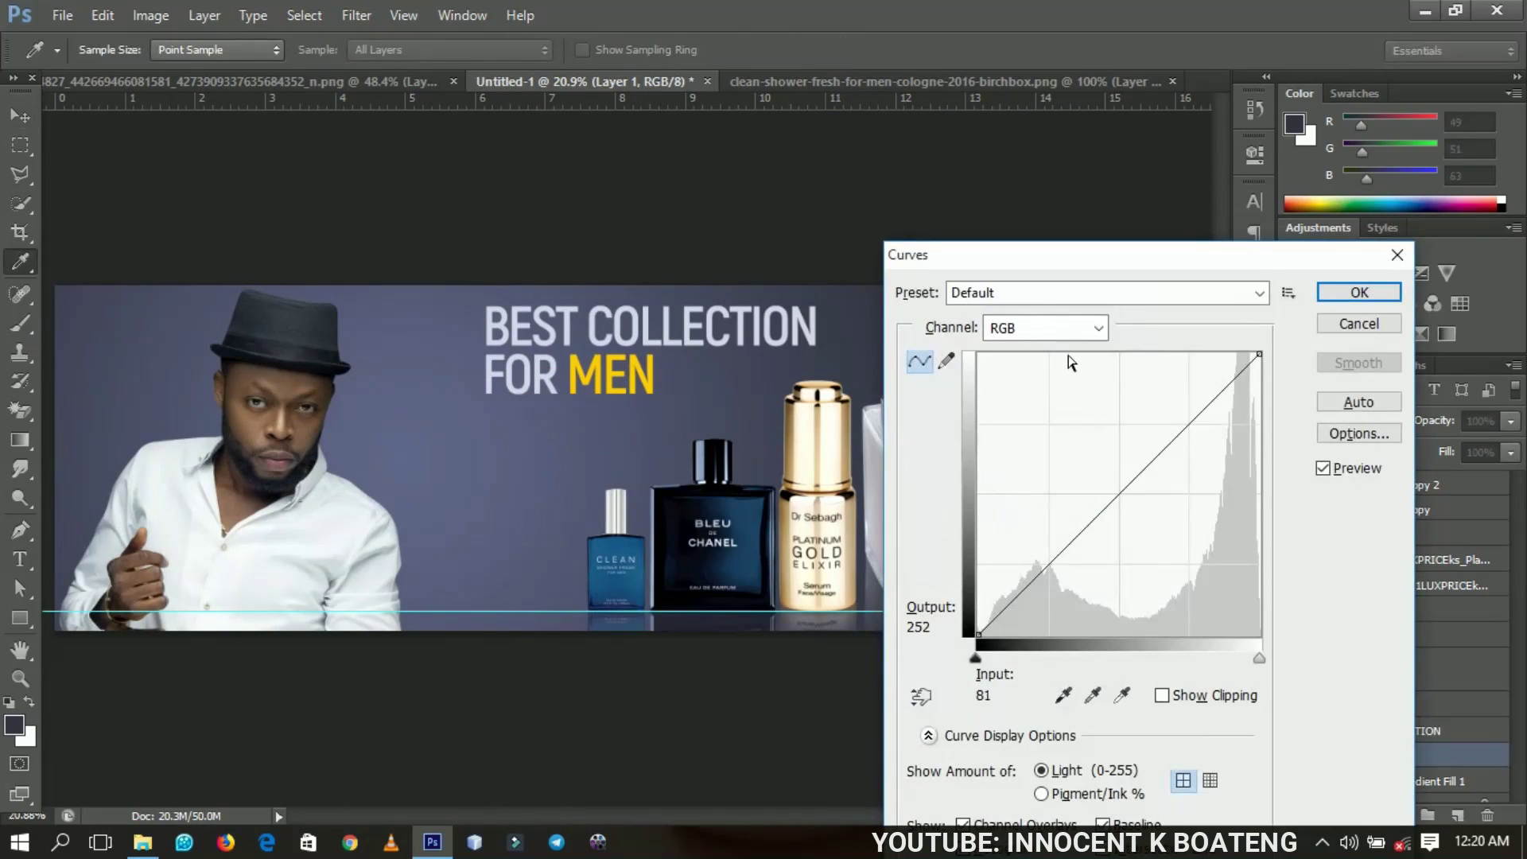
left_click(1078, 336)
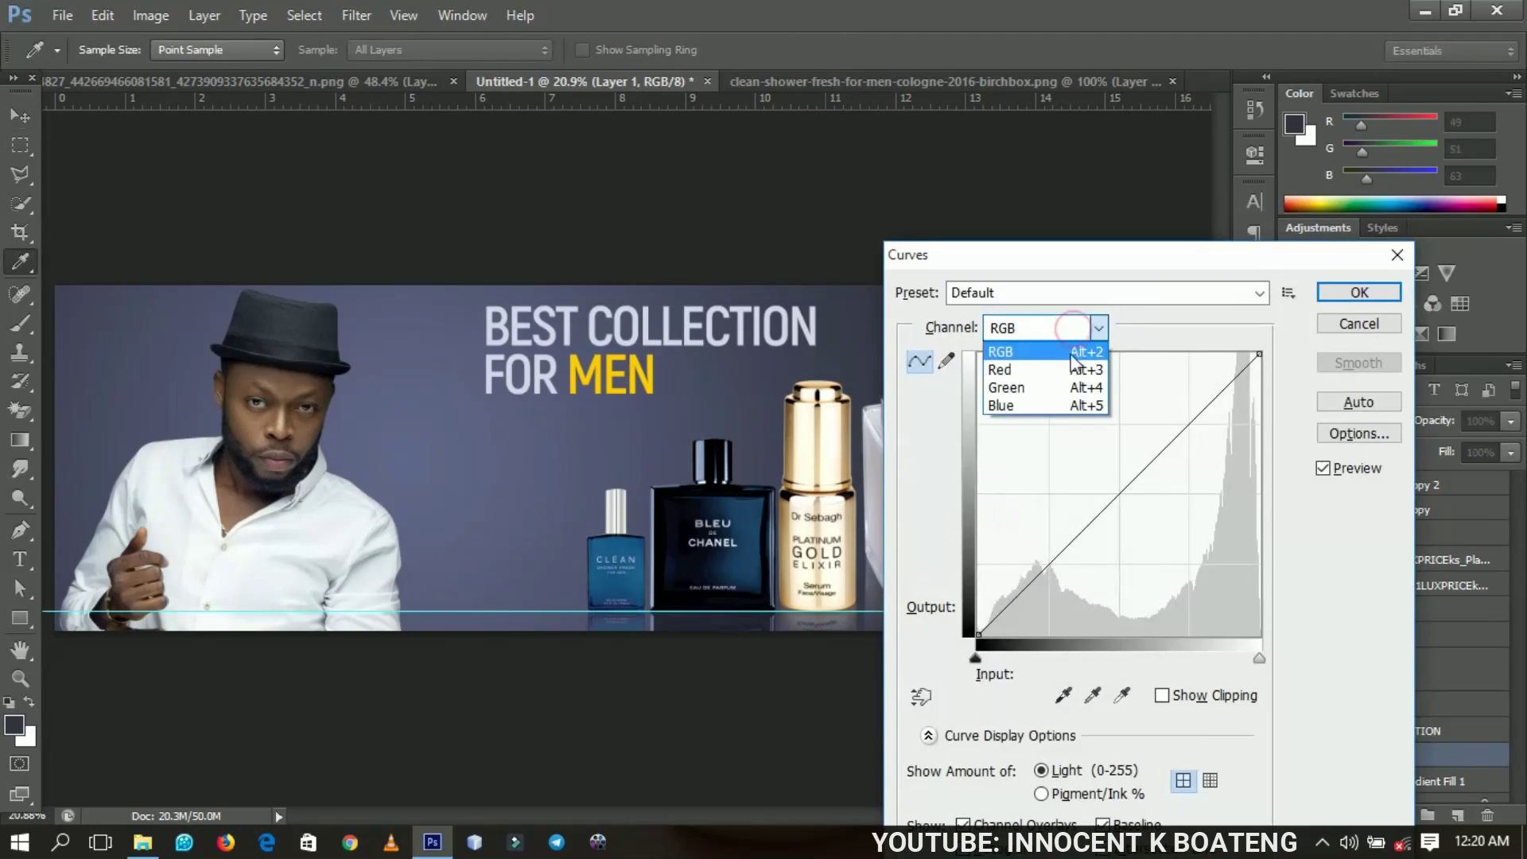
left_click(1052, 403)
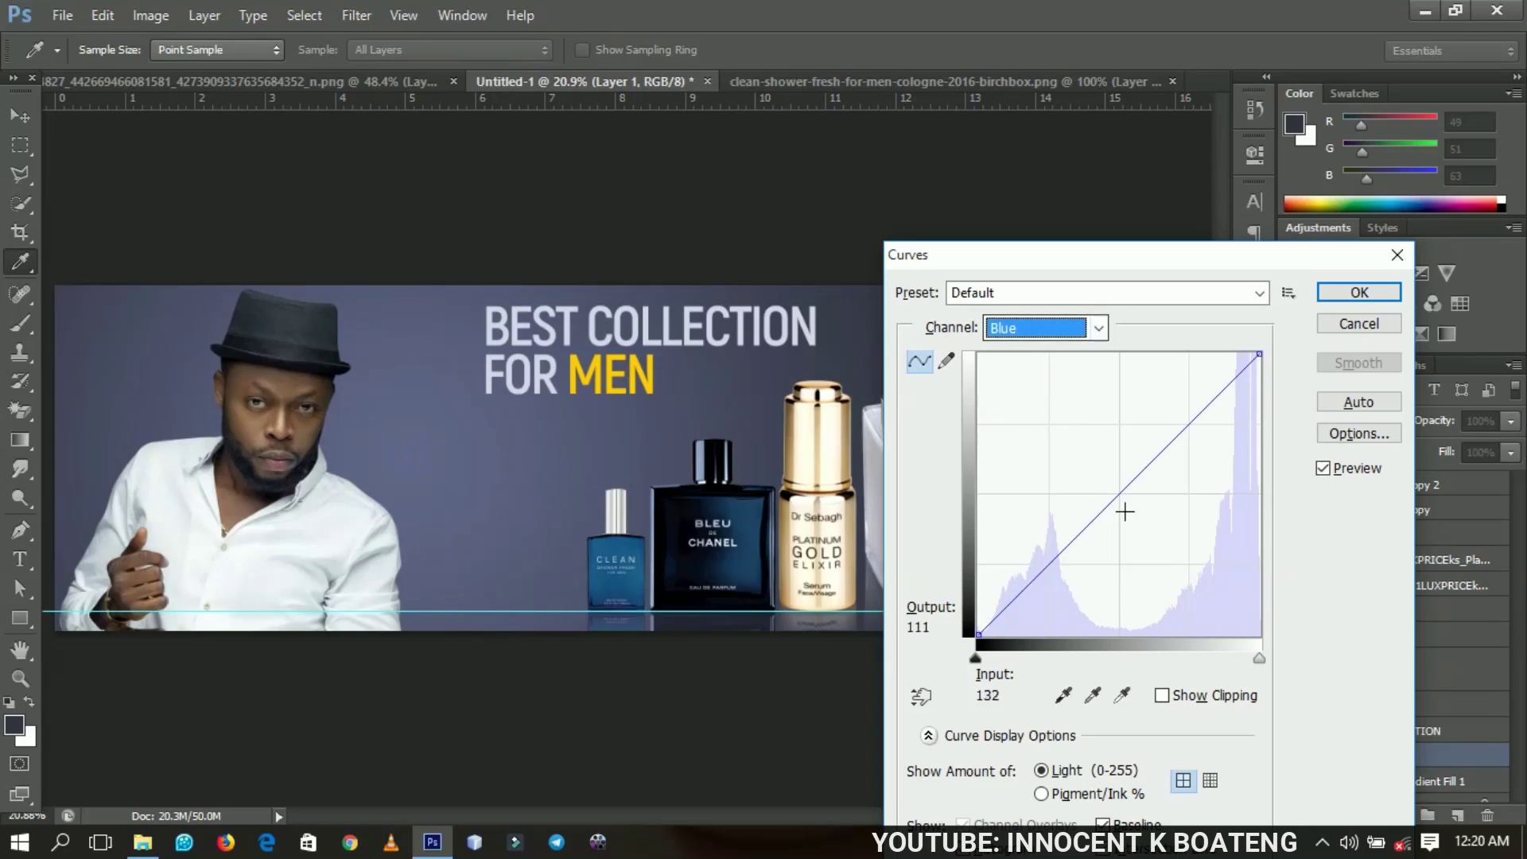
left_click_drag(1119, 492, 1110, 475)
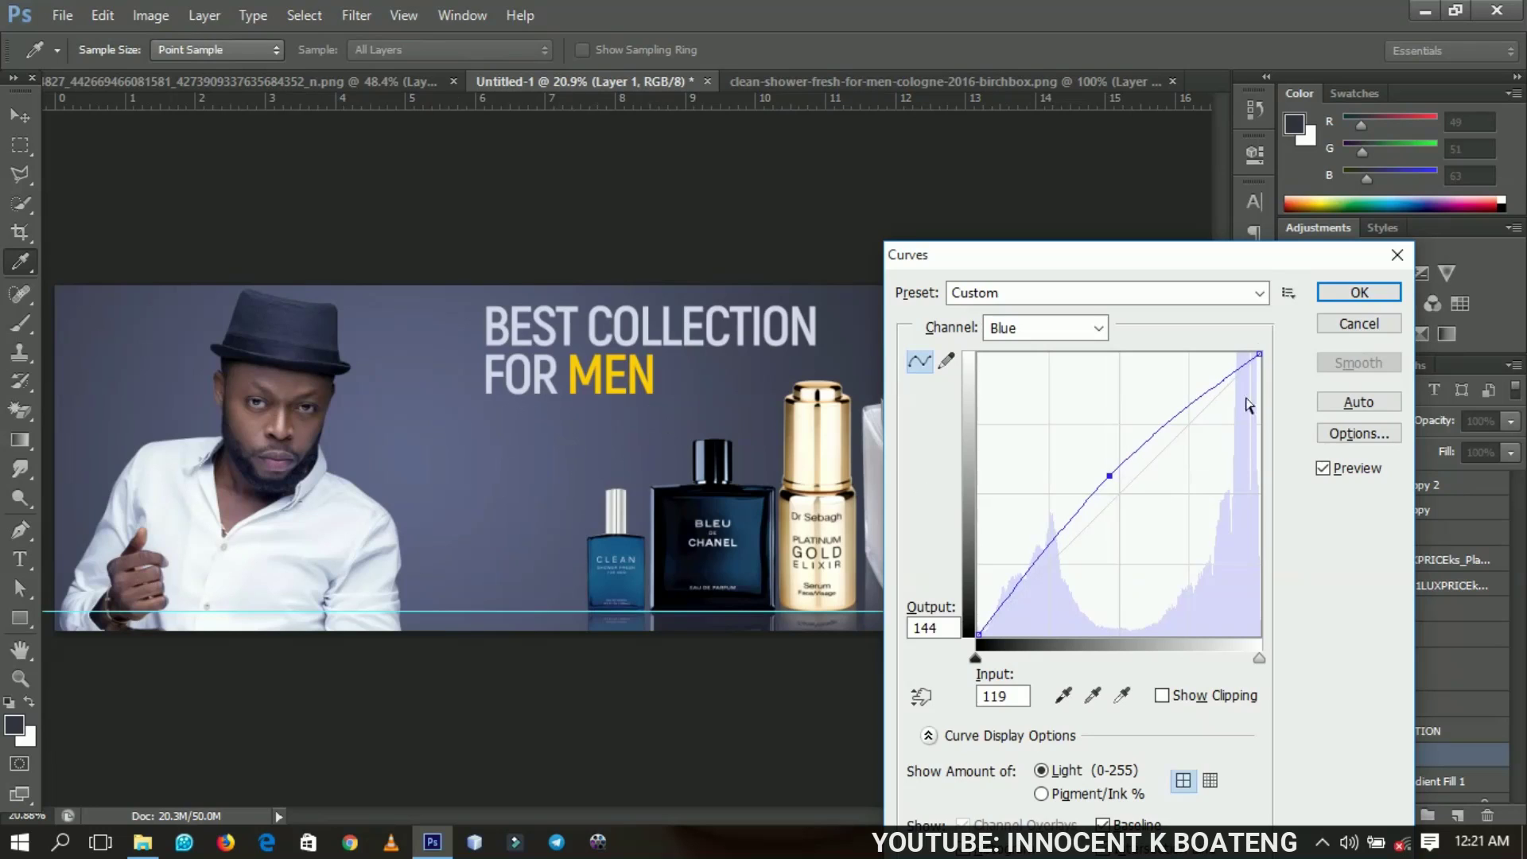
left_click(1359, 293)
key("v")
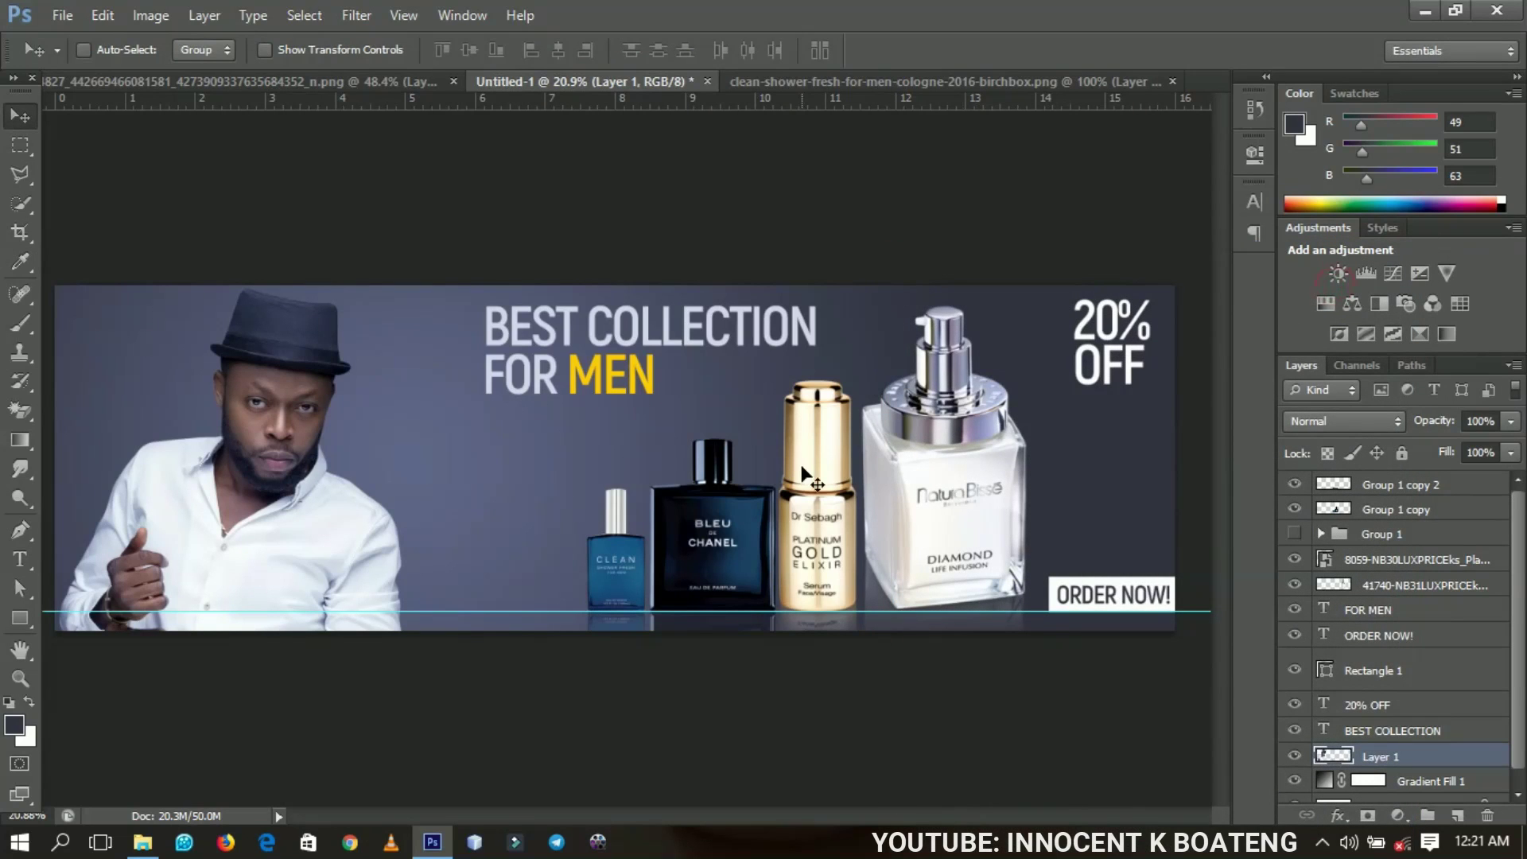
key("z")
right_click(794, 436)
left_click(820, 562)
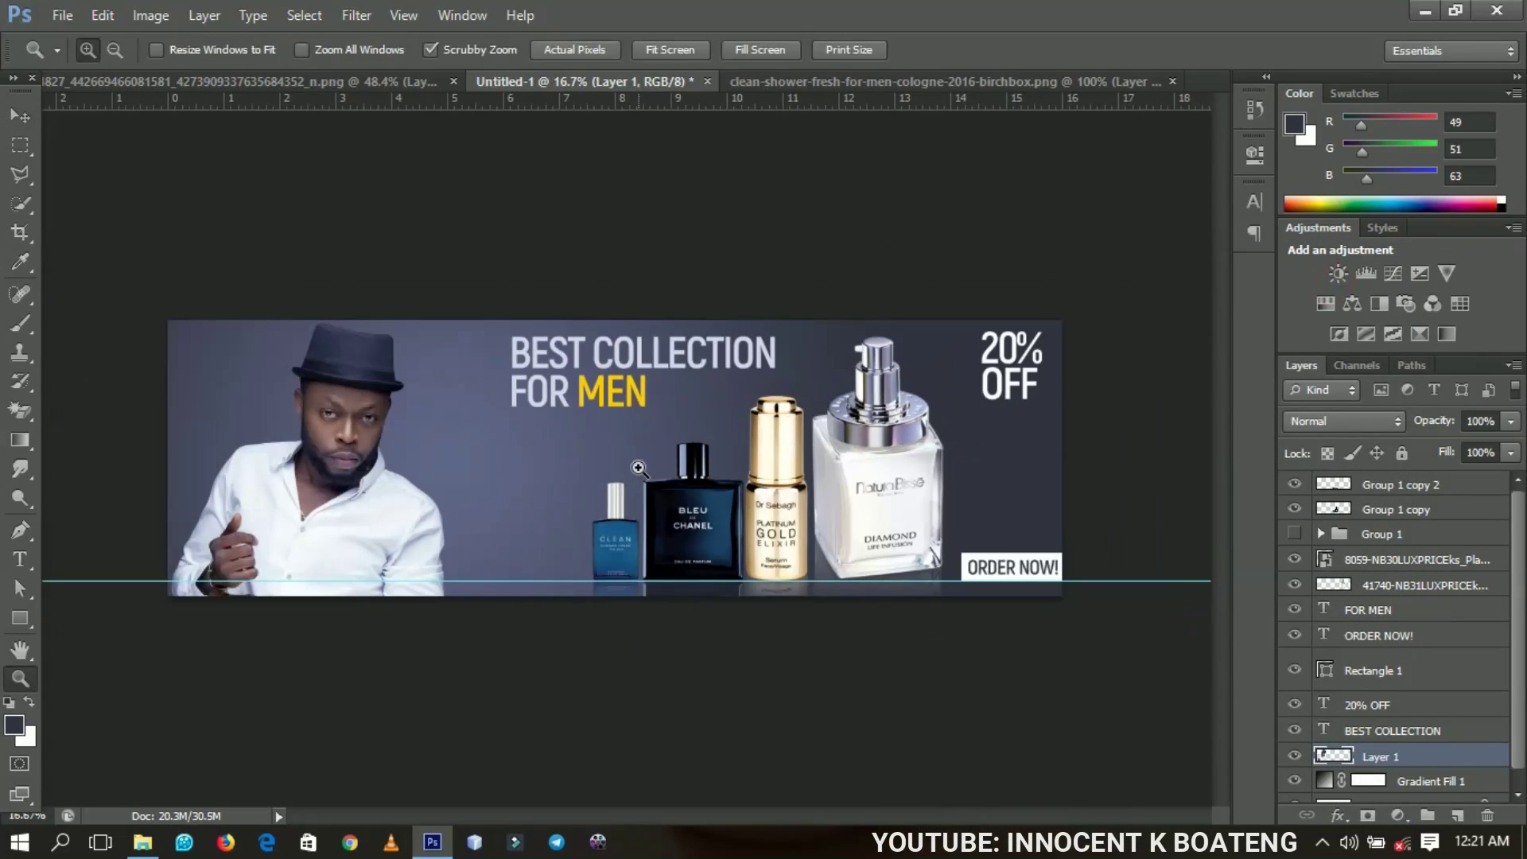